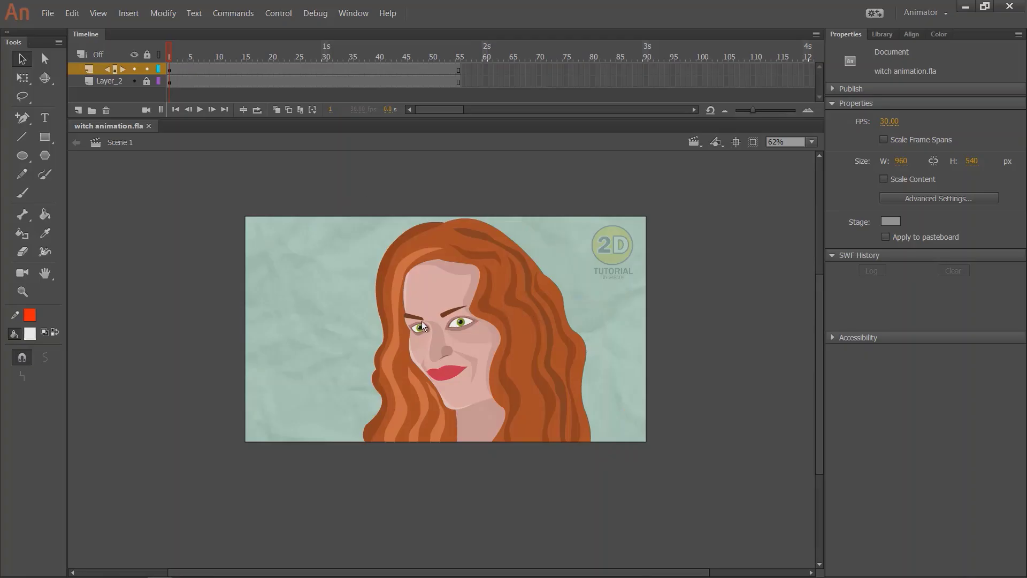
{"action": "scroll", "coordinate": [429, 317], "scroll_direction": "up", "scroll_amount": 3}
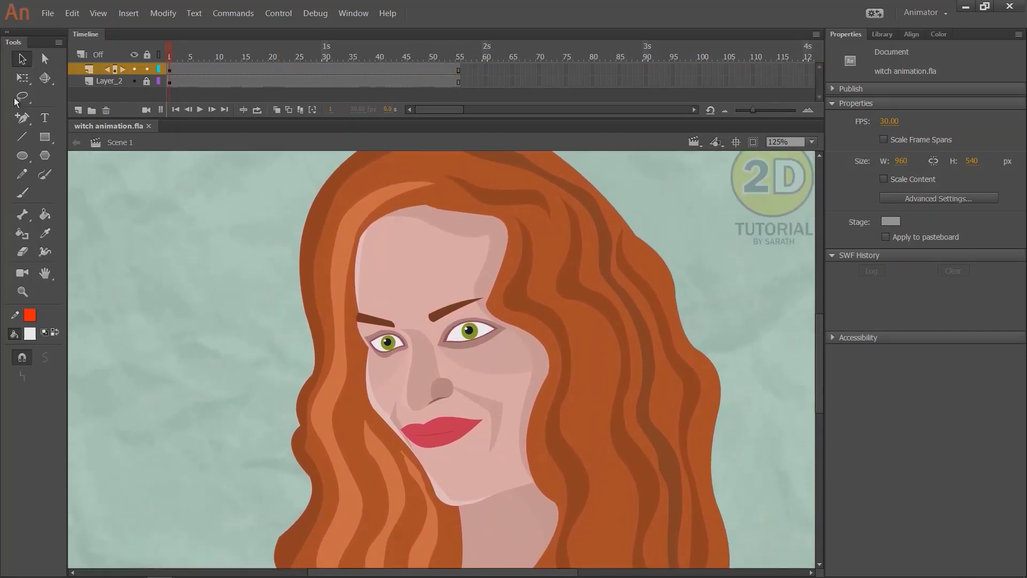
{"action": "scroll", "coordinate": [241, 241], "scroll_direction": "down", "scroll_amount": 1}
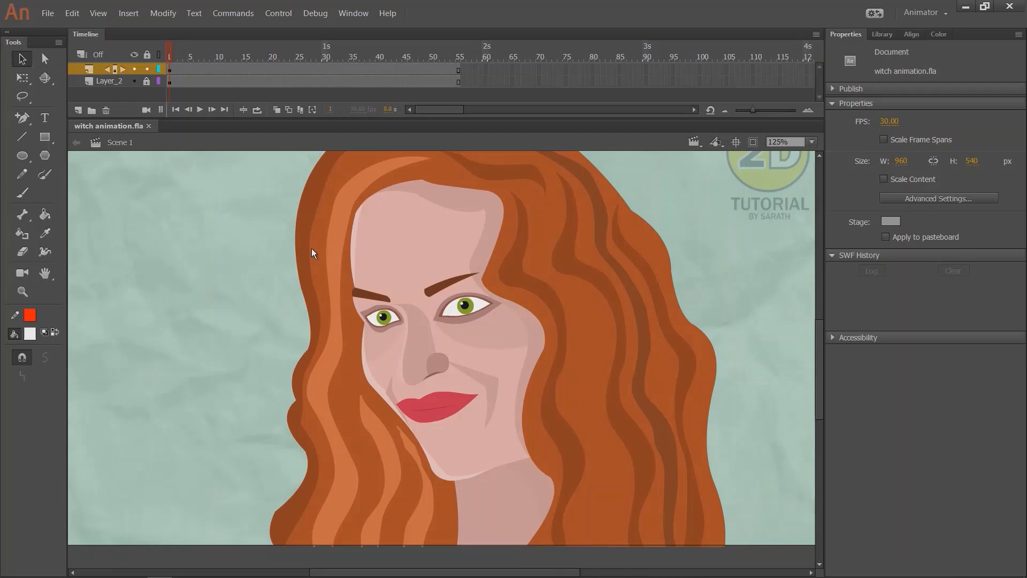
Spread the hair pieces apart and move the nose off the left eye.
{"action": "key", "text": "ctrl+minus"}
{"action": "left_click_drag", "start_coordinate": [454, 310], "coordinate": [538, 312]}
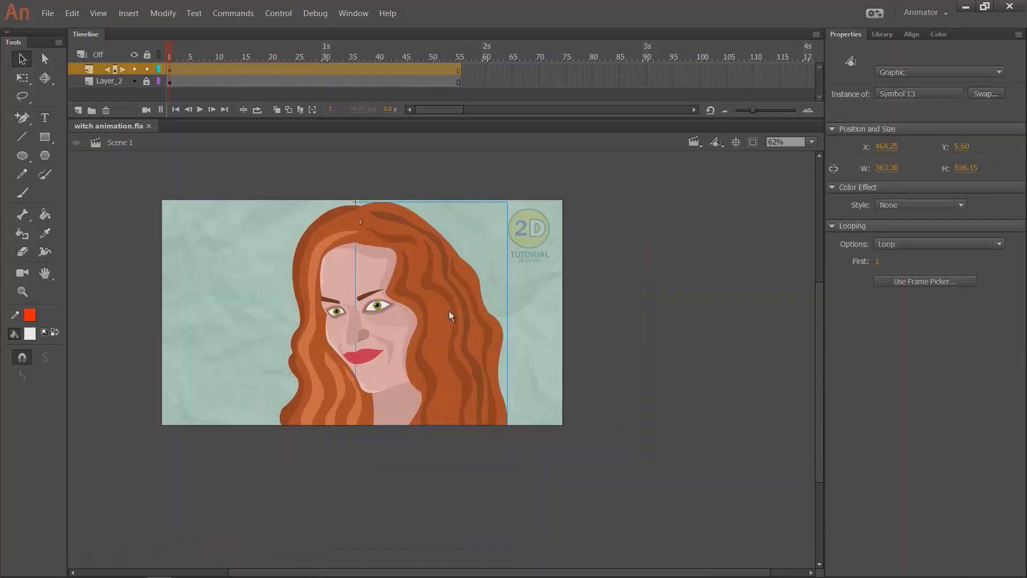
{"action": "left_click_drag", "start_coordinate": [289, 271], "coordinate": [211, 268]}
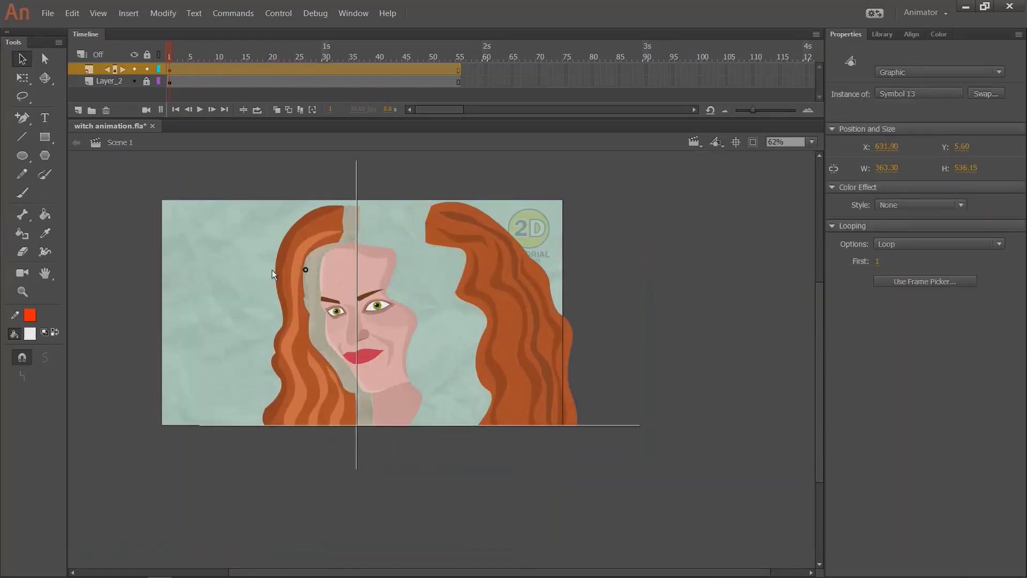
{"action": "left_click", "coordinate": [343, 324]}
{"action": "key", "text": "ctrl+equal"}
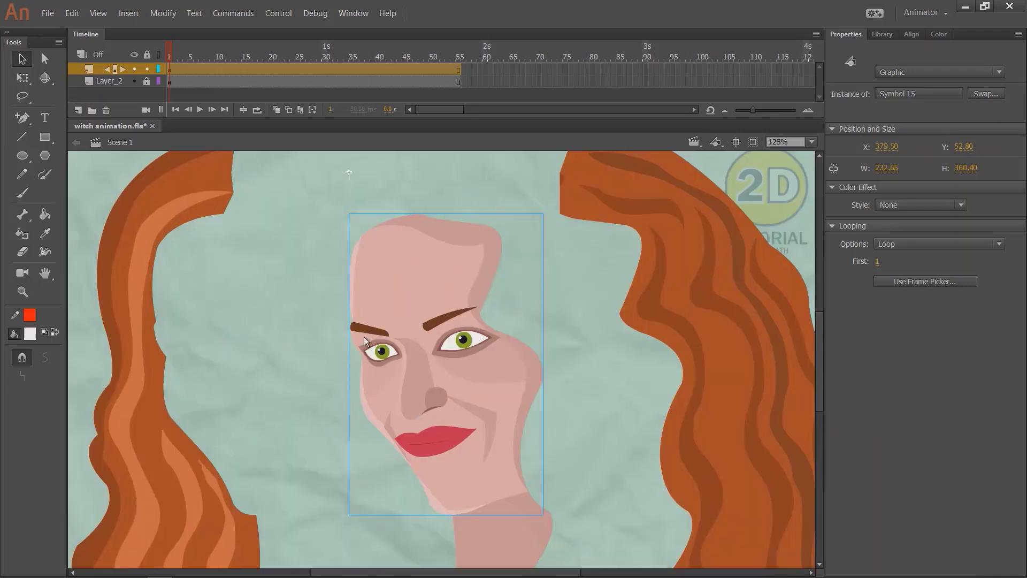
{"action": "scroll", "coordinate": [364, 336], "scroll_direction": "down", "scroll_amount": 1}
{"action": "left_click", "coordinate": [372, 298]}
{"action": "left_click_drag", "start_coordinate": [387, 315], "coordinate": [427, 355]}
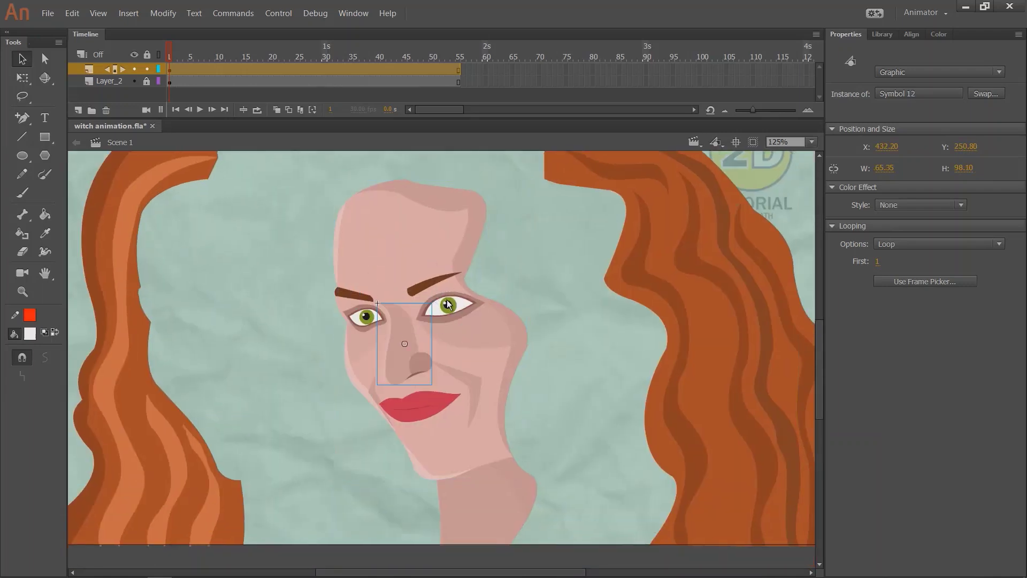
Shift the right eye, left eyebrow, lips and face shape to new positions.
{"action": "left_click_drag", "start_coordinate": [447, 304], "coordinate": [549, 305]}
{"action": "left_click_drag", "start_coordinate": [359, 295], "coordinate": [289, 318]}
{"action": "mouse_move", "coordinate": [423, 286]}
{"action": "left_mouse_down"}
{"action": "mouse_move", "coordinate": [426, 333]}
{"action": "mouse_move", "coordinate": [374, 337]}
{"action": "mouse_move", "coordinate": [380, 313]}
{"action": "left_mouse_up"}
{"action": "left_click_drag", "start_coordinate": [407, 406], "coordinate": [323, 465]}
{"action": "left_click_drag", "start_coordinate": [464, 417], "coordinate": [564, 536]}
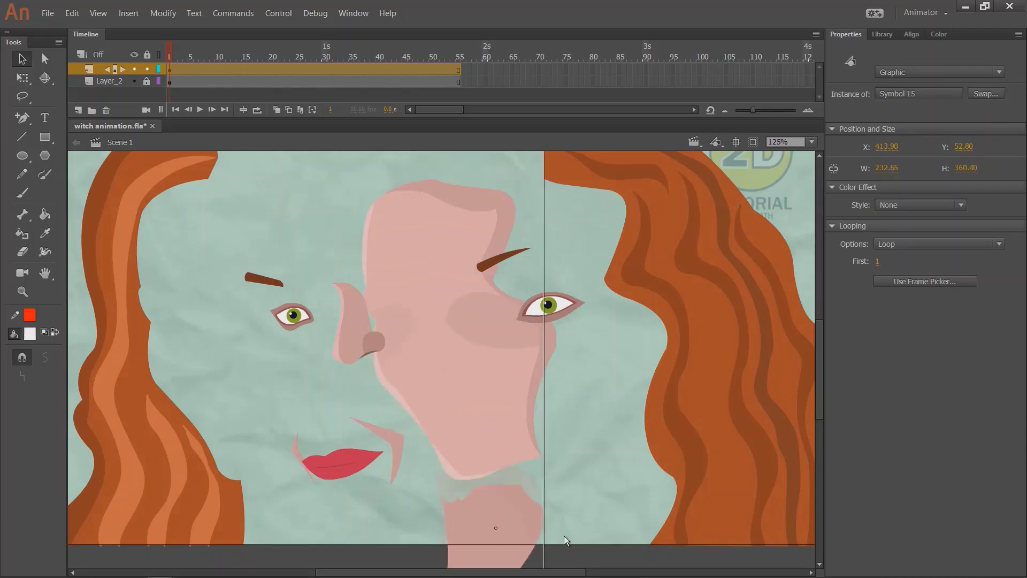
{"action": "left_click", "coordinate": [528, 509]}
{"action": "key", "text": "ctrl+minus"}
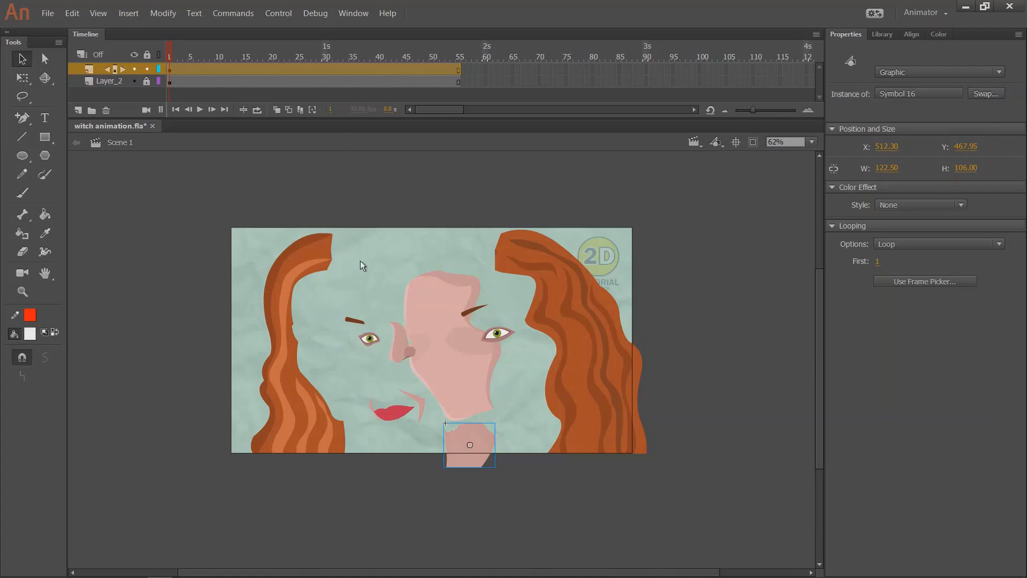
Undo the face shape, lips, nose, eyebrow and eye moves.
{"action": "key", "text": "ctrl+z"}
{"action": "key", "text": "ctrl+z"}
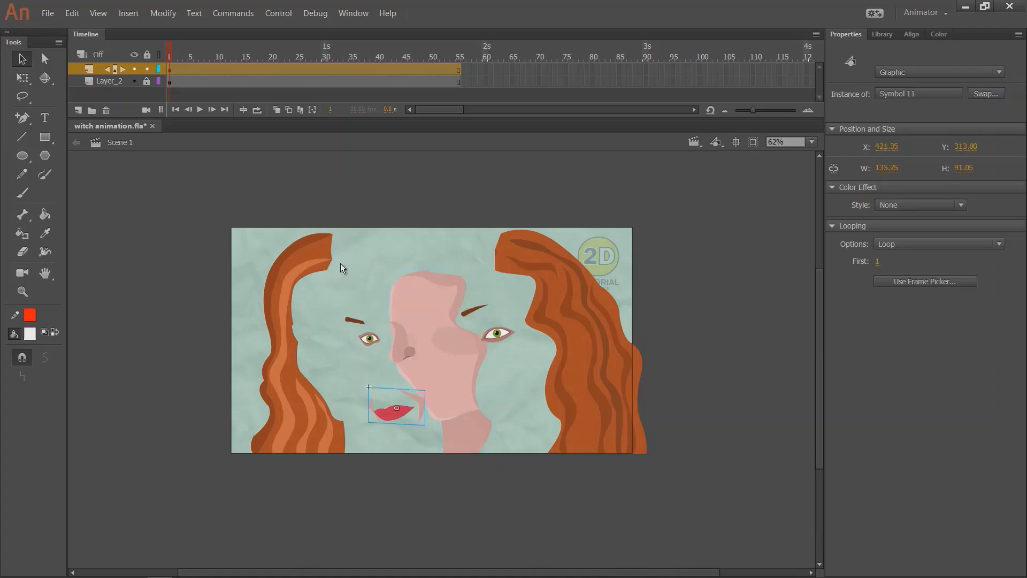
{"action": "key", "text": "ctrl+z"}
{"action": "key", "text": "ctrl+z"}
{"action": "key", "text": "ctrl+z"}
{"action": "key", "text": "ctrl+z"}
{"action": "key", "text": "ctrl+z"}
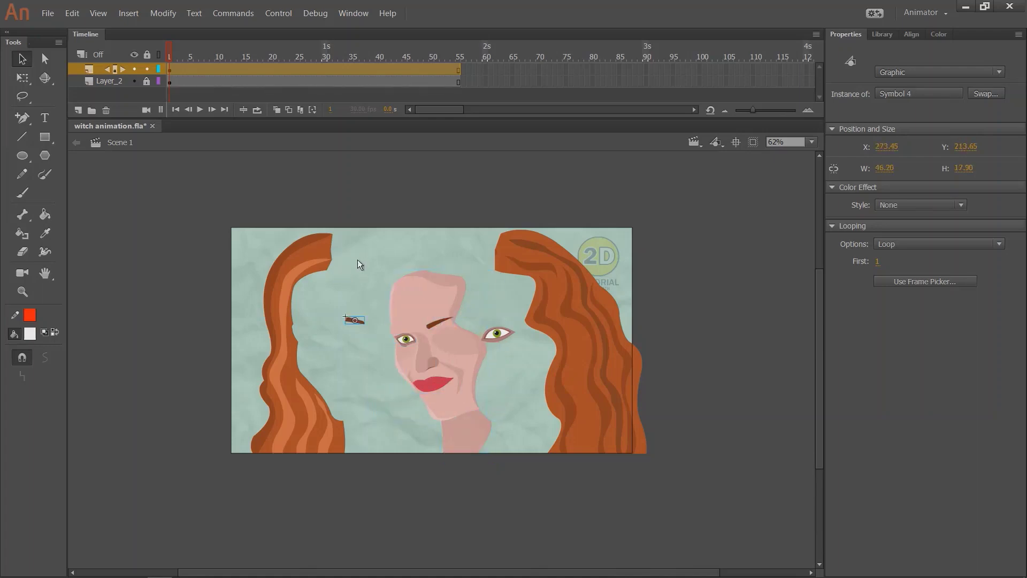
{"action": "key", "text": "ctrl+z"}
{"action": "key", "text": "ctrl+z"}
{"action": "key", "text": "ctrl+z"}
{"action": "key", "text": "ctrl+z"}
{"action": "key", "text": "ctrl+z"}
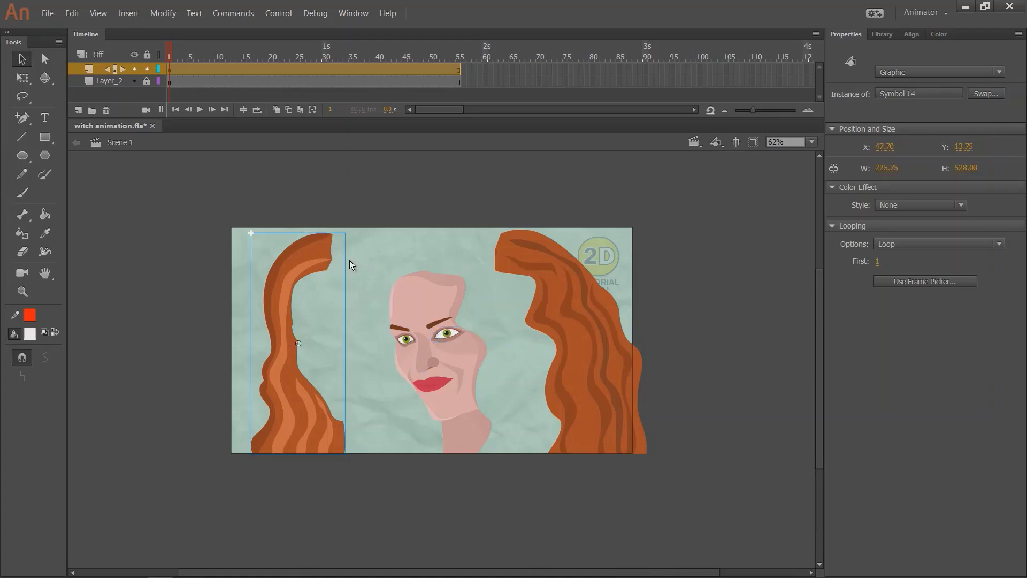
{"action": "key", "text": "ctrl+z"}
{"action": "key", "text": "ctrl+z"}
{"action": "key", "text": "ctrl+z"}
{"action": "key", "text": "ctrl+z"}
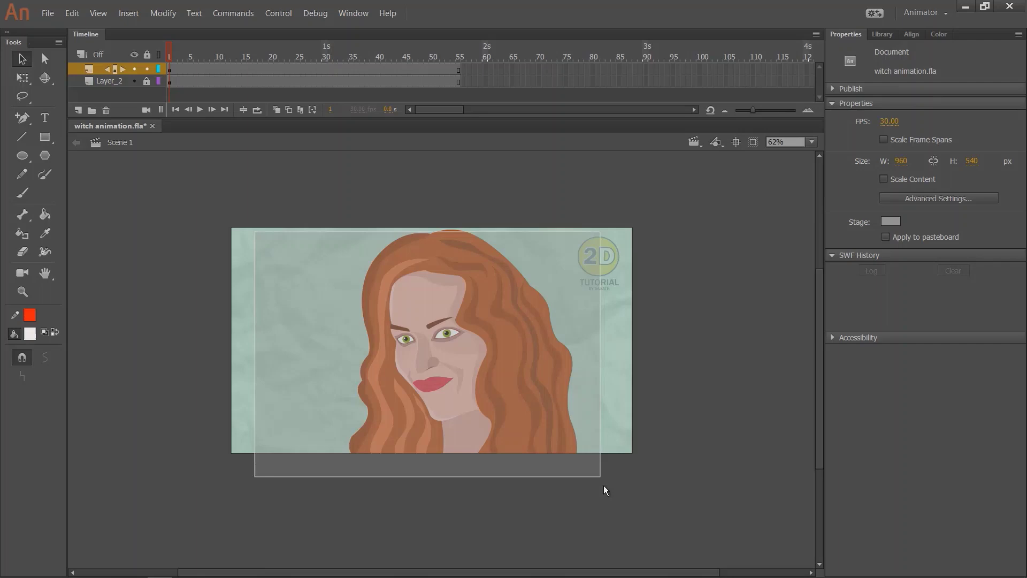
Convert all the marquee-selected face parts into one new symbol.
{"action": "left_click_drag", "start_coordinate": [254, 231], "coordinate": [603, 485]}
{"action": "key", "text": "F8"}
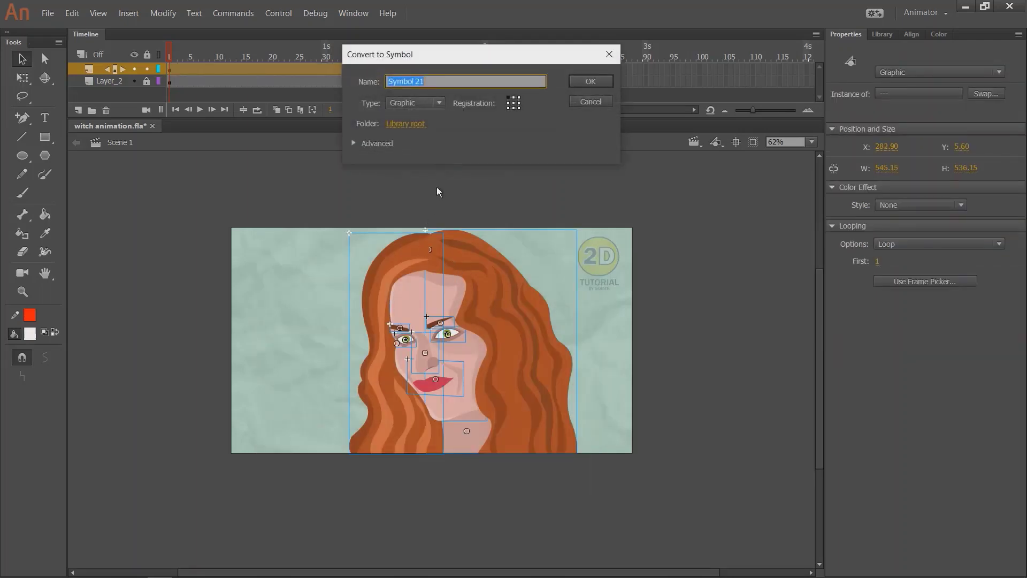
{"action": "left_click", "coordinate": [598, 79]}
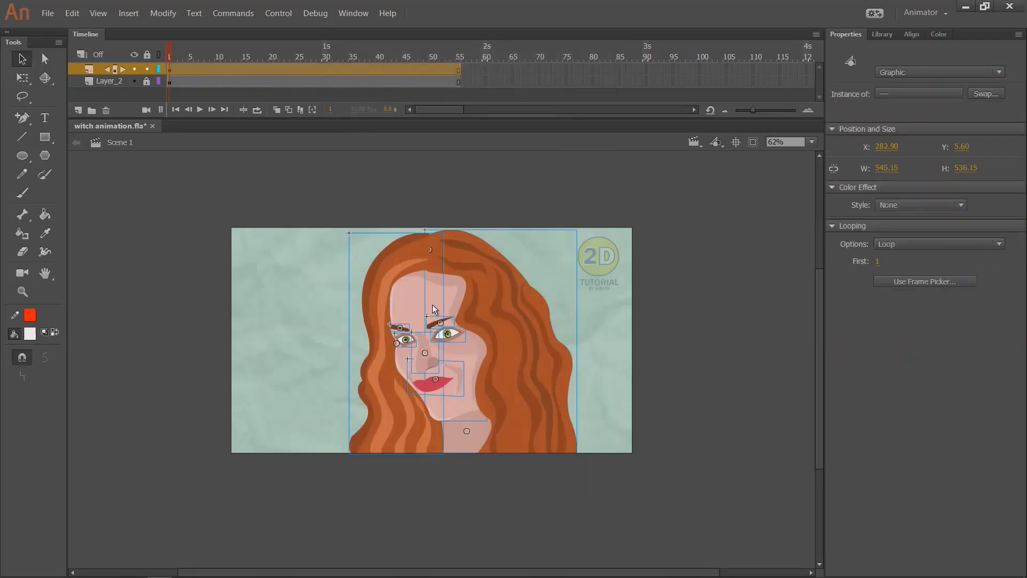
Inside the new symbol, distribute each face part to its own layer.
{"action": "double_click", "coordinate": [423, 274]}
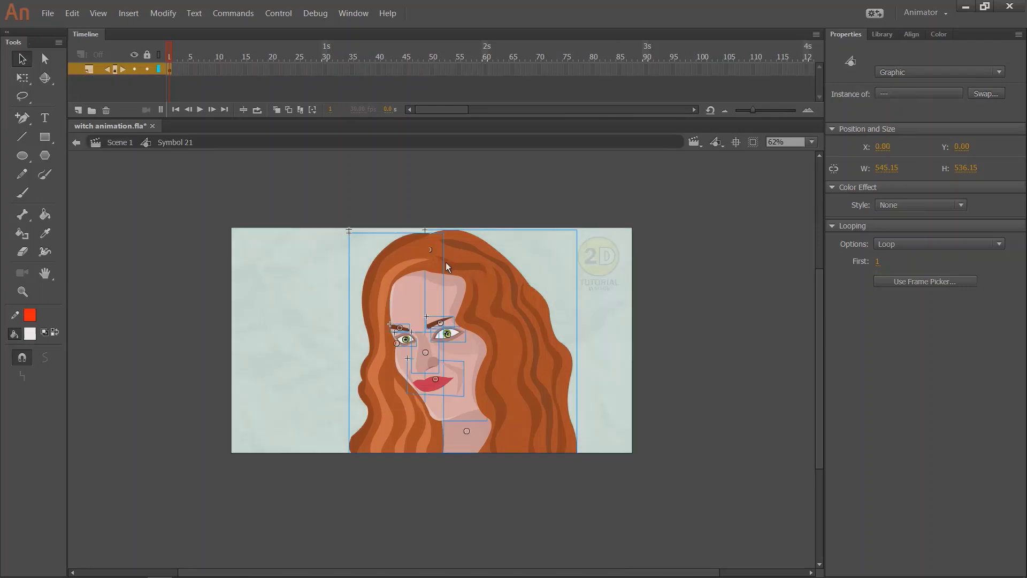
{"action": "right_click", "coordinate": [444, 264]}
{"action": "left_click", "coordinate": [500, 473]}
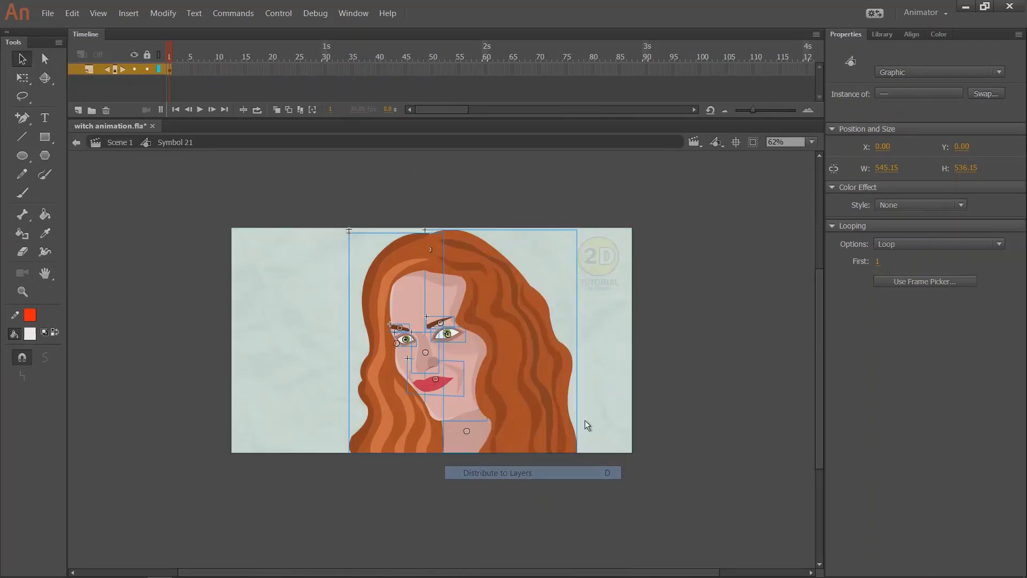
Extend the frames on all layers out to frame 36.
{"action": "key", "text": "ctrl+equal"}
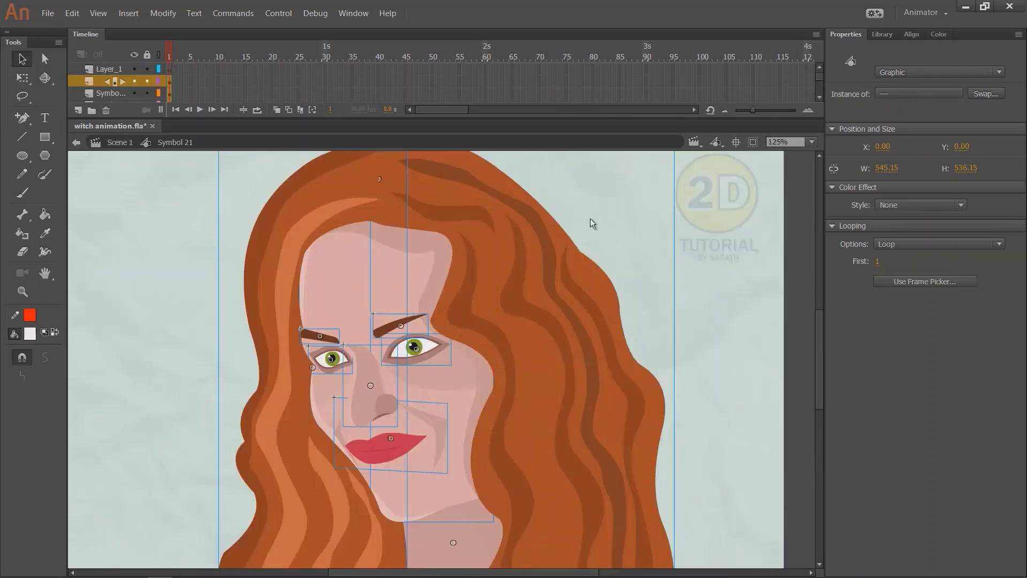
{"action": "left_click_drag", "start_coordinate": [394, 242], "coordinate": [444, 215]}
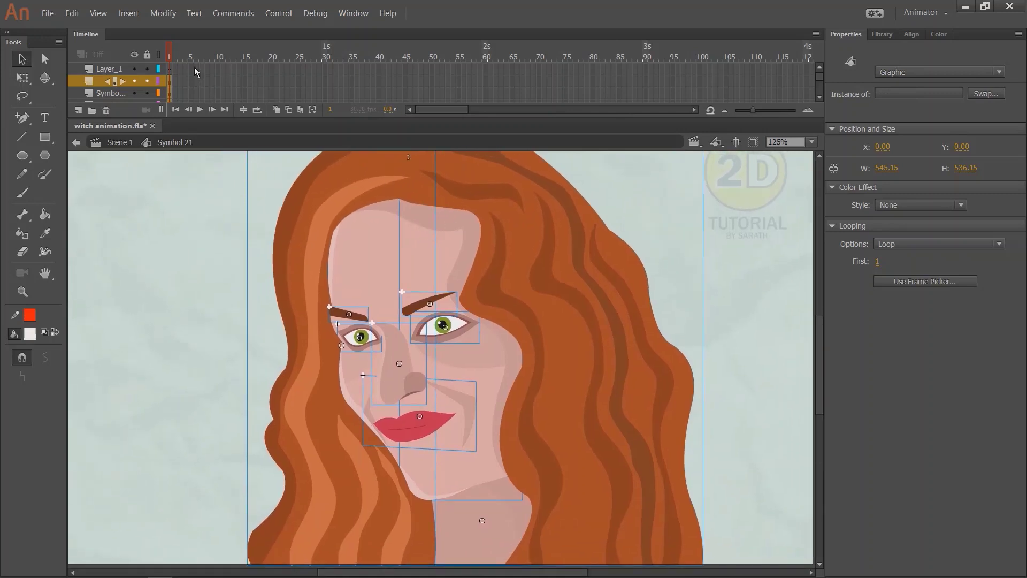
{"action": "left_click_drag", "start_coordinate": [194, 67], "coordinate": [273, 239]}
{"action": "key", "text": "F5"}
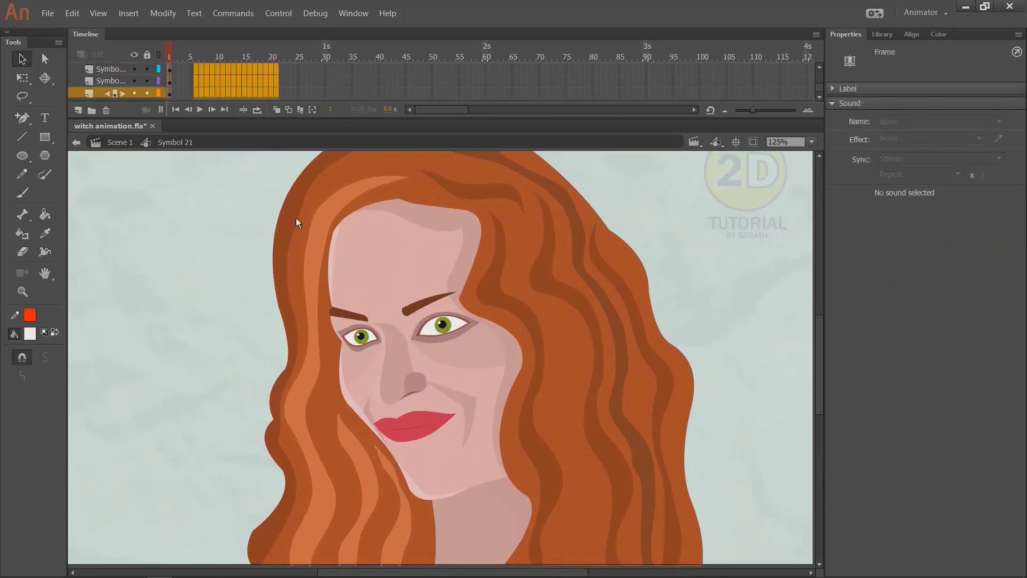
{"action": "key", "text": "F5"}
Finish extending the layers to frame 36 and enter the lips symbol, Symbol 11.
{"action": "key", "text": "Return"}
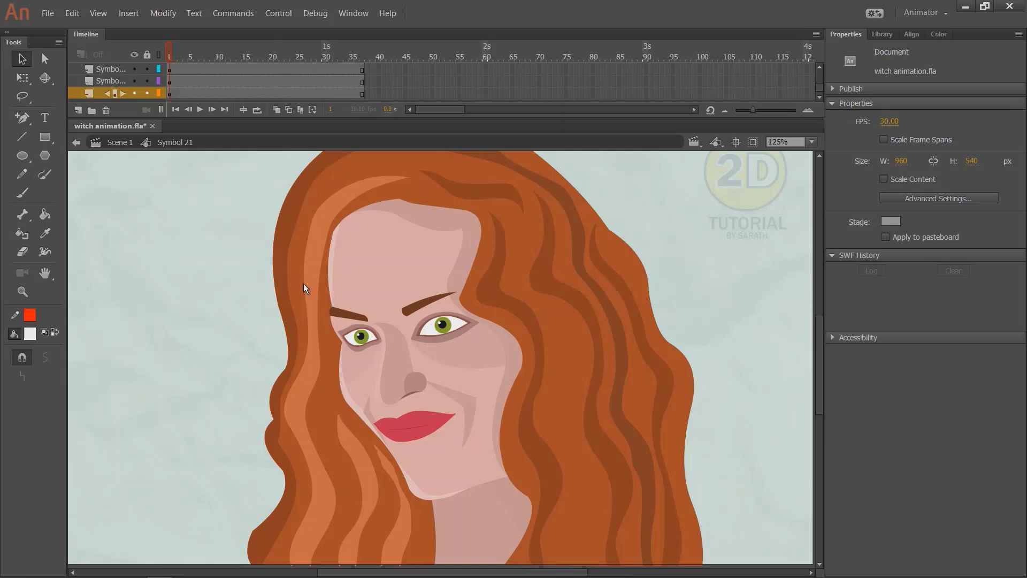
{"action": "scroll", "coordinate": [404, 365], "scroll_direction": "down", "scroll_amount": 2}
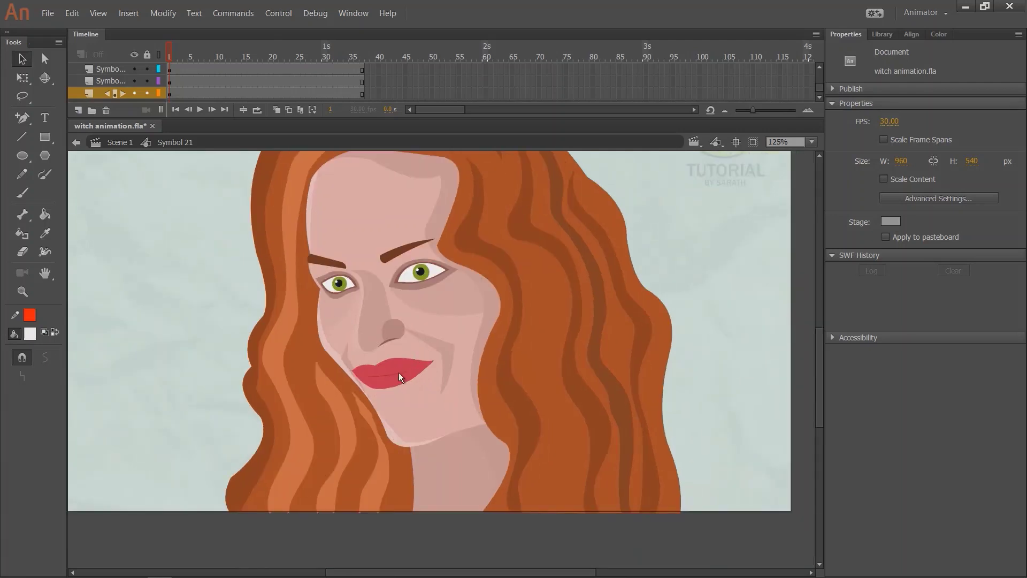
{"action": "left_click", "coordinate": [413, 383]}
{"action": "mouse_move", "coordinate": [395, 373]}
{"action": "left_mouse_down"}
{"action": "mouse_move", "coordinate": [432, 406]}
{"action": "mouse_move", "coordinate": [388, 369]}
{"action": "left_mouse_up"}
{"action": "double_click", "coordinate": [386, 373]}
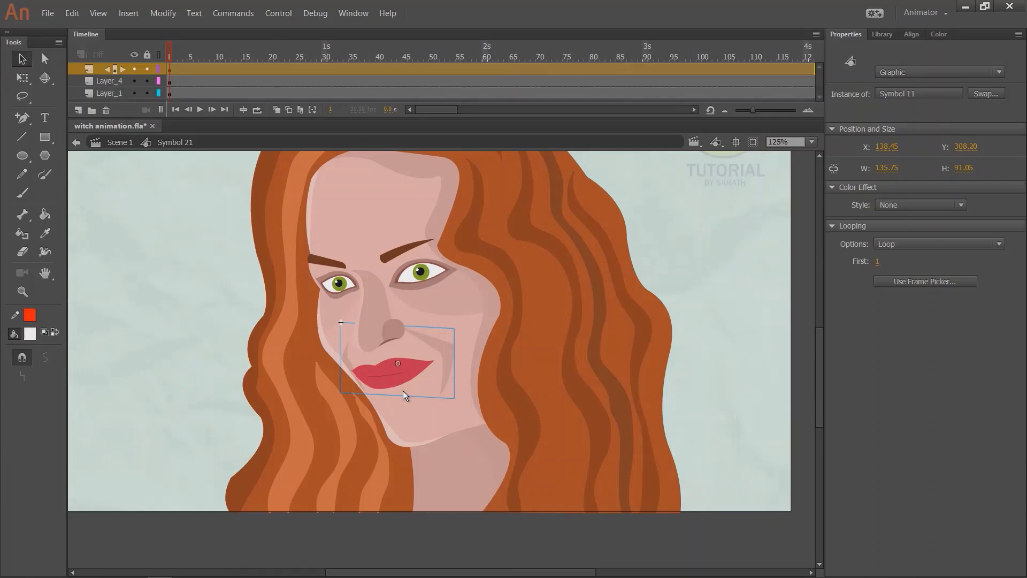
Inspect the lips and the left and right cheek lines inside Symbol 11.
{"action": "left_click", "coordinate": [460, 368]}
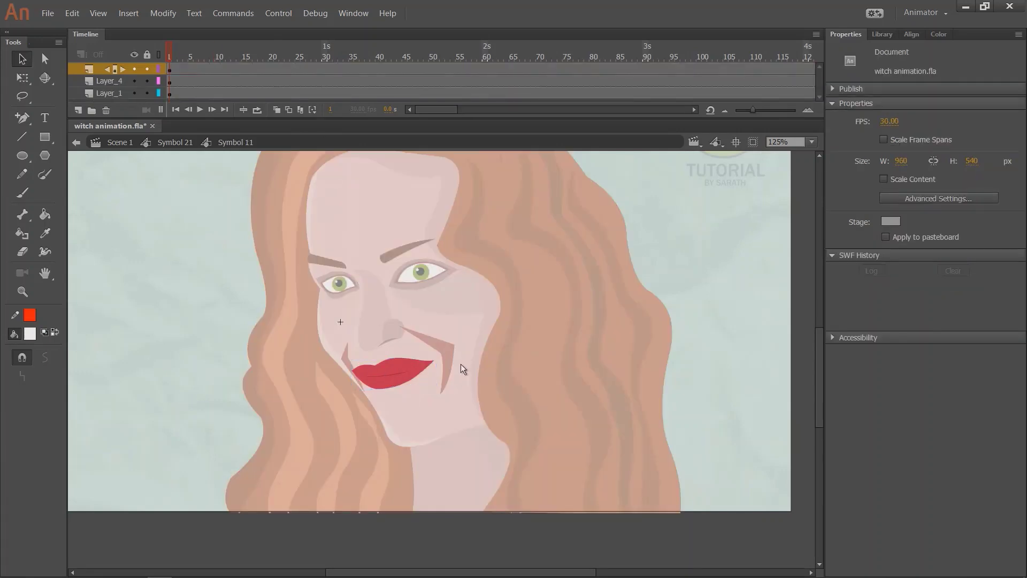
{"action": "left_click", "coordinate": [406, 379]}
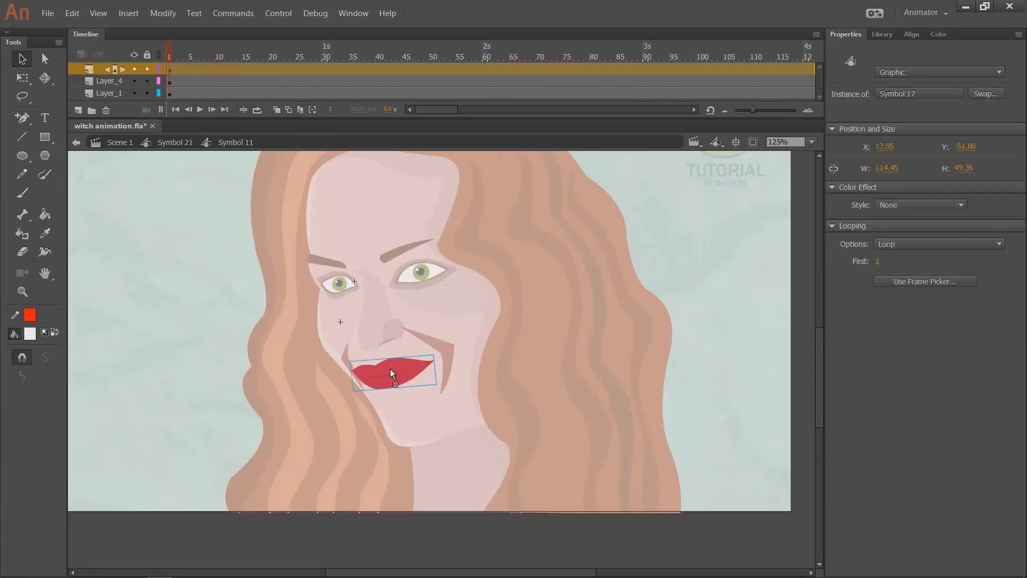
{"action": "left_click", "coordinate": [448, 359]}
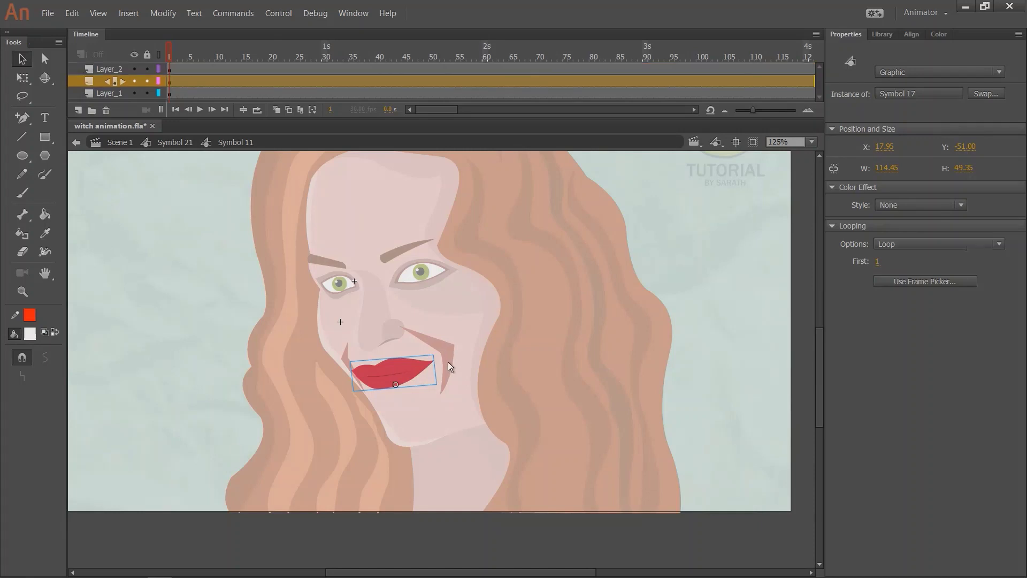
{"action": "left_click", "coordinate": [343, 359]}
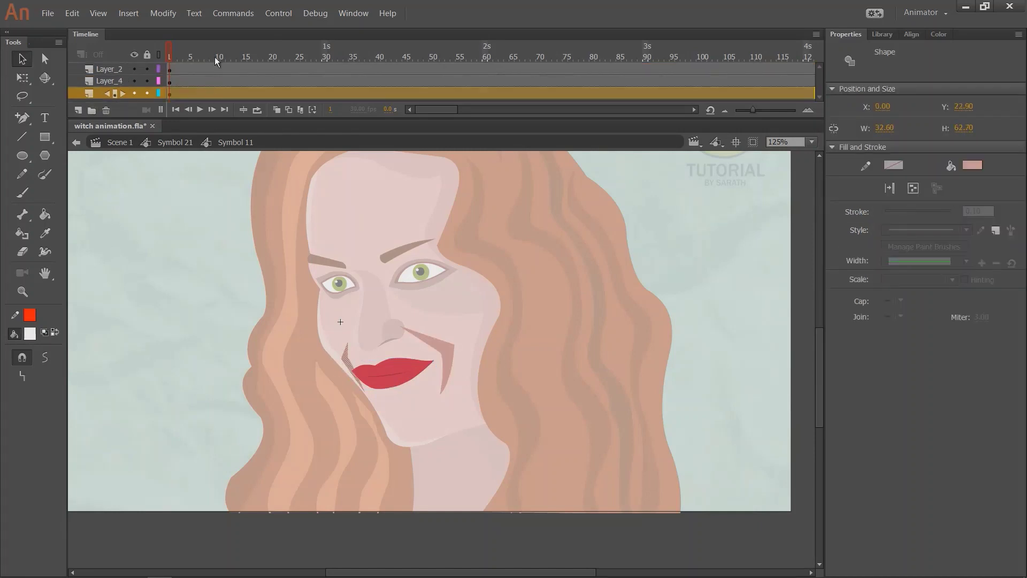
{"action": "left_click", "coordinate": [399, 375]}
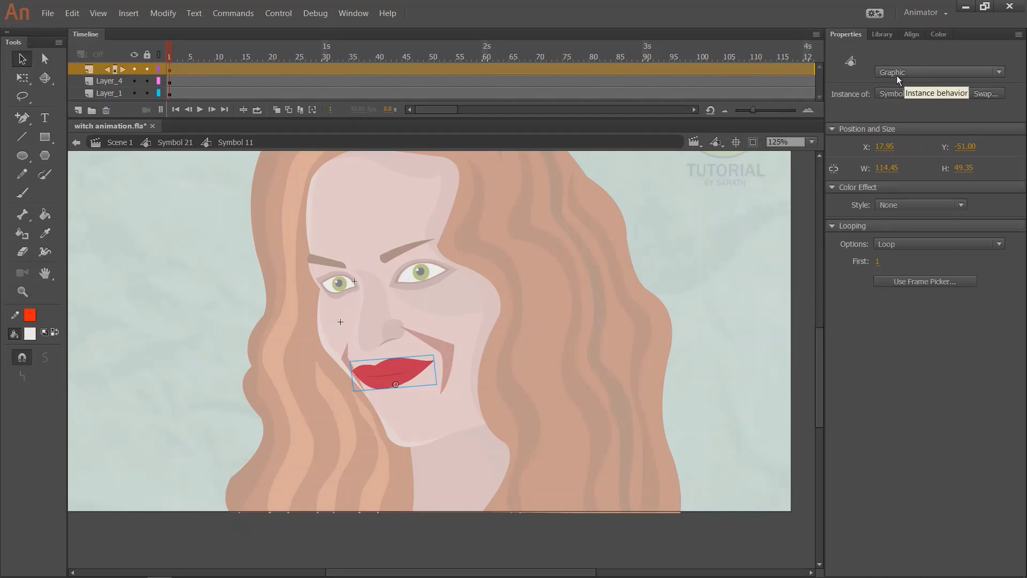
{"action": "double_click", "coordinate": [400, 371]}
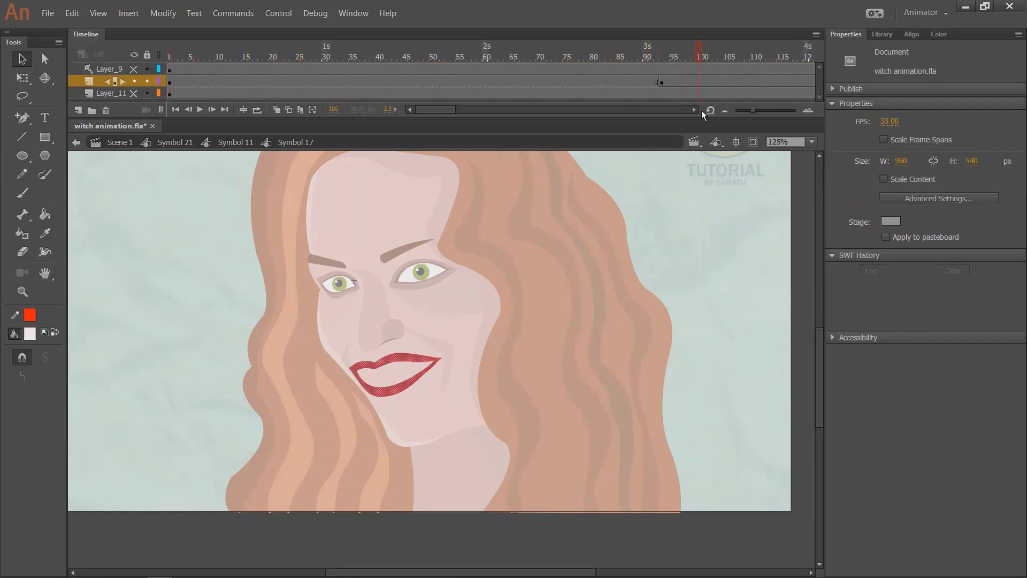
{"action": "left_click_drag", "start_coordinate": [620, 105], "coordinate": [675, 115]}
{"action": "key", "text": "shift+comma"}
{"action": "left_click_drag", "start_coordinate": [196, 441], "coordinate": [457, 311]}
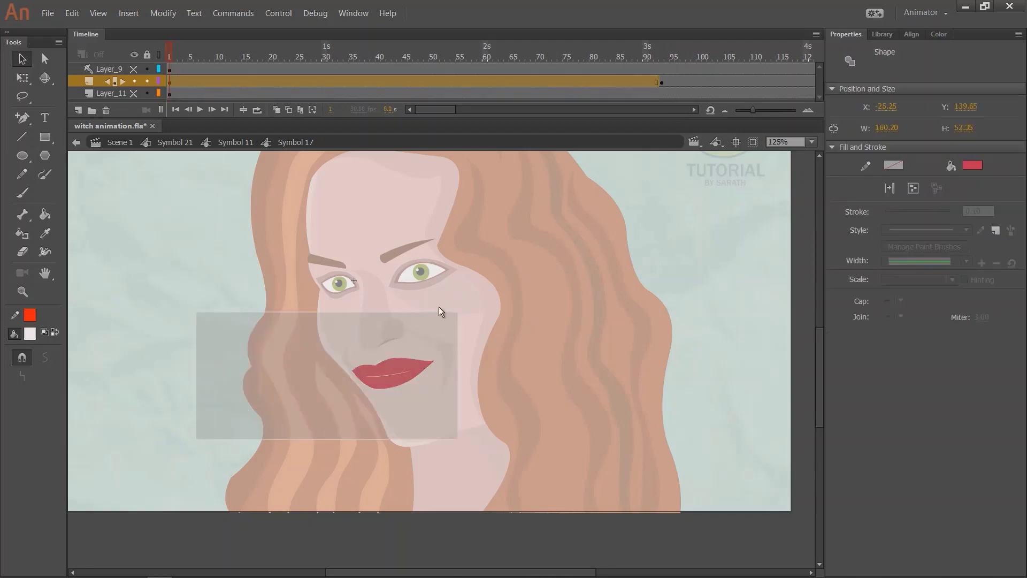
{"action": "key", "text": "ctrl+equal"}
{"action": "key", "text": "ctrl+equal"}
{"action": "key", "text": "Escape"}
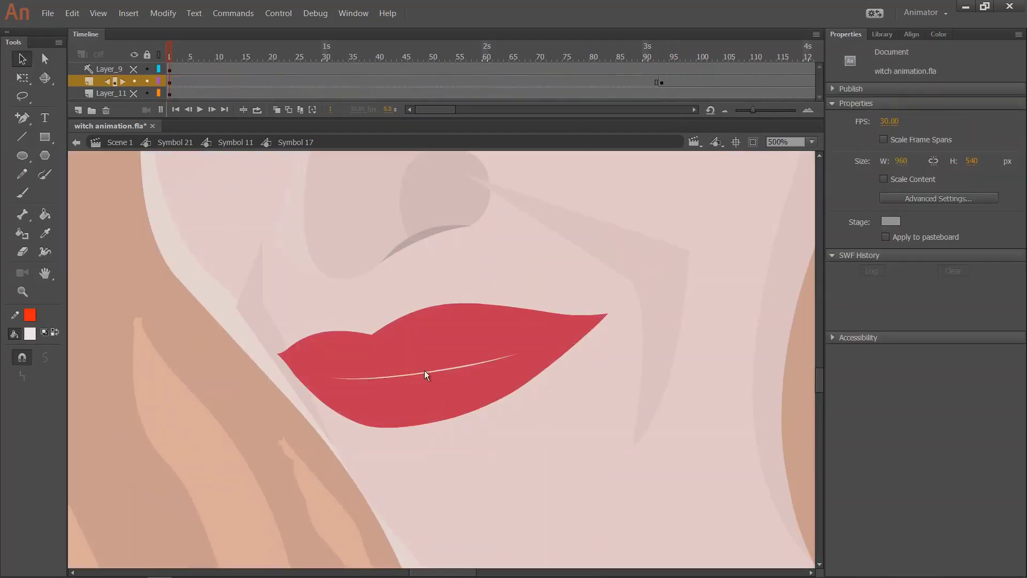
{"action": "left_click_drag", "start_coordinate": [507, 250], "coordinate": [327, 236]}
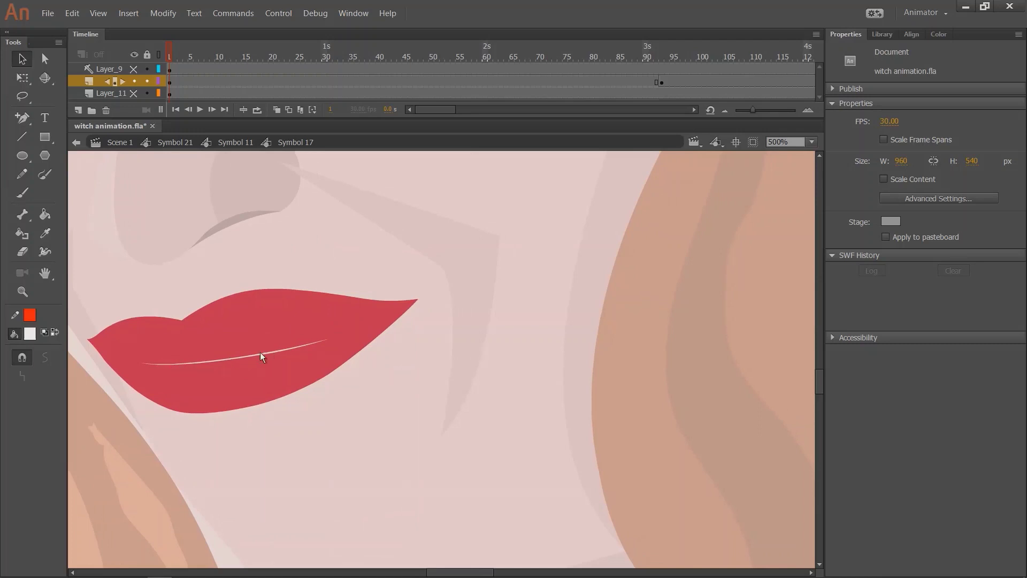
{"action": "mouse_move", "coordinate": [651, 57]}
{"action": "left_mouse_down"}
{"action": "mouse_move", "coordinate": [675, 61]}
{"action": "mouse_move", "coordinate": [676, 72]}
{"action": "mouse_move", "coordinate": [660, 58]}
{"action": "left_mouse_up"}
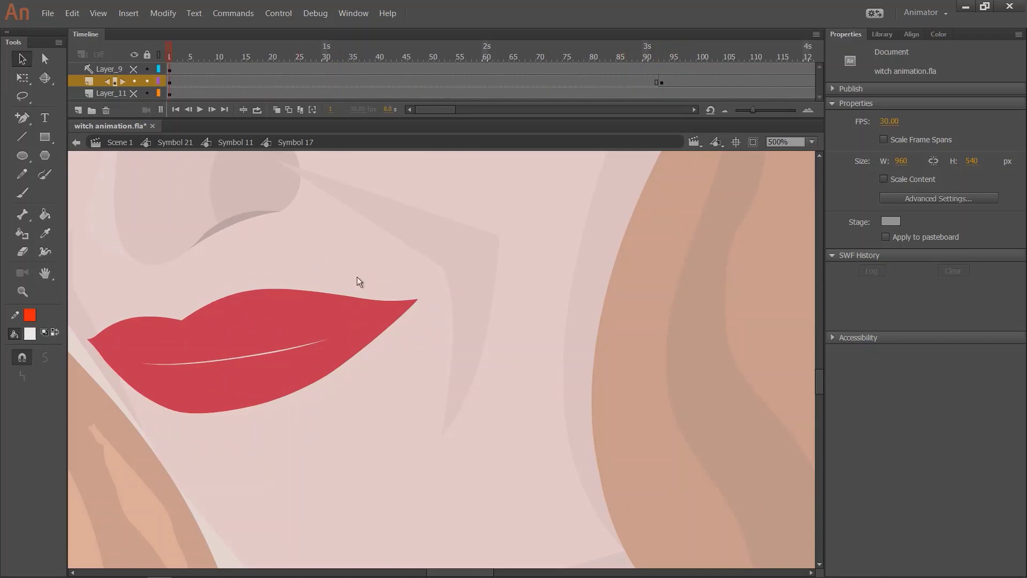
{"action": "key", "text": "b"}
{"action": "left_click_drag", "start_coordinate": [436, 377], "coordinate": [461, 324]}
{"action": "scroll", "coordinate": [387, 416], "scroll_direction": "down", "scroll_amount": 1}
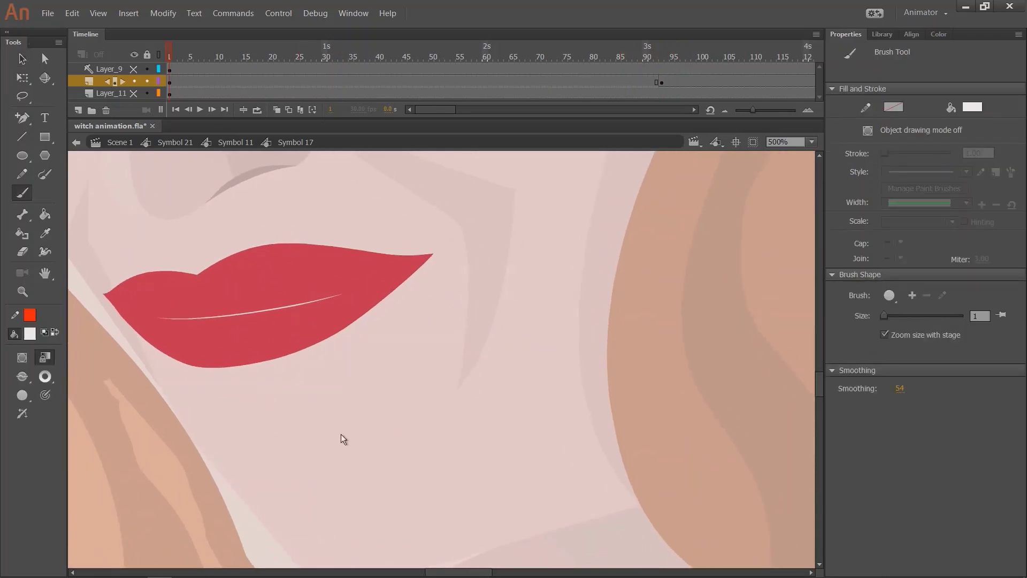
{"action": "mouse_move", "coordinate": [302, 437]}
{"action": "left_mouse_down"}
{"action": "mouse_move", "coordinate": [515, 415]}
{"action": "mouse_move", "coordinate": [505, 446]}
{"action": "mouse_move", "coordinate": [350, 504]}
{"action": "left_mouse_up"}
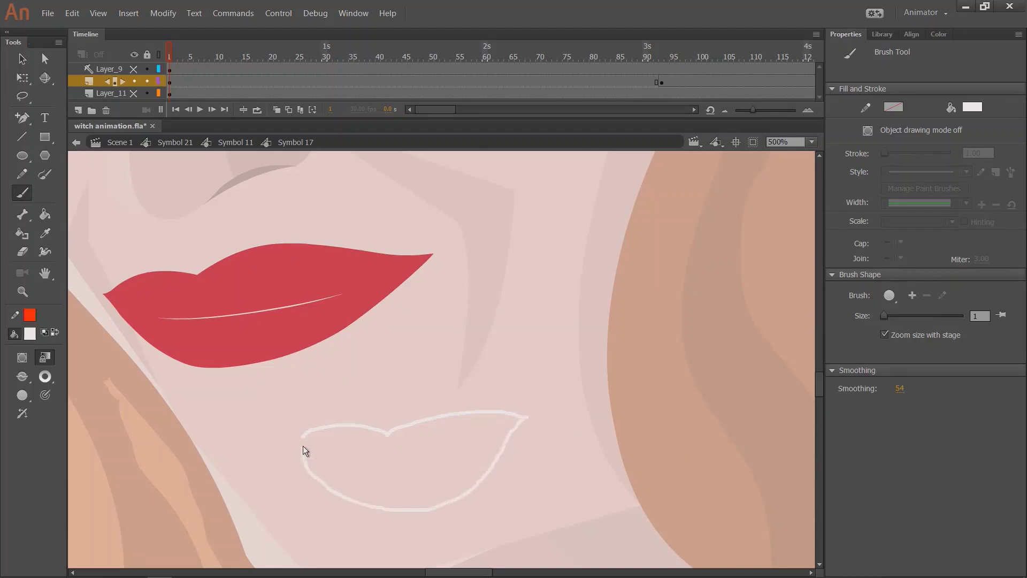
{"action": "left_click_drag", "start_coordinate": [302, 450], "coordinate": [302, 438]}
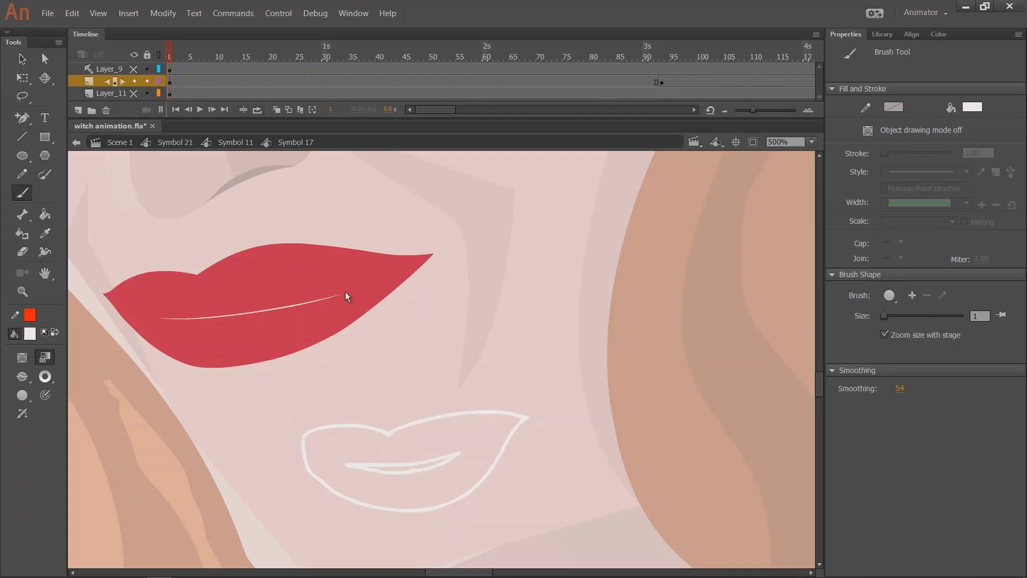
{"action": "left_click", "coordinate": [687, 59]}
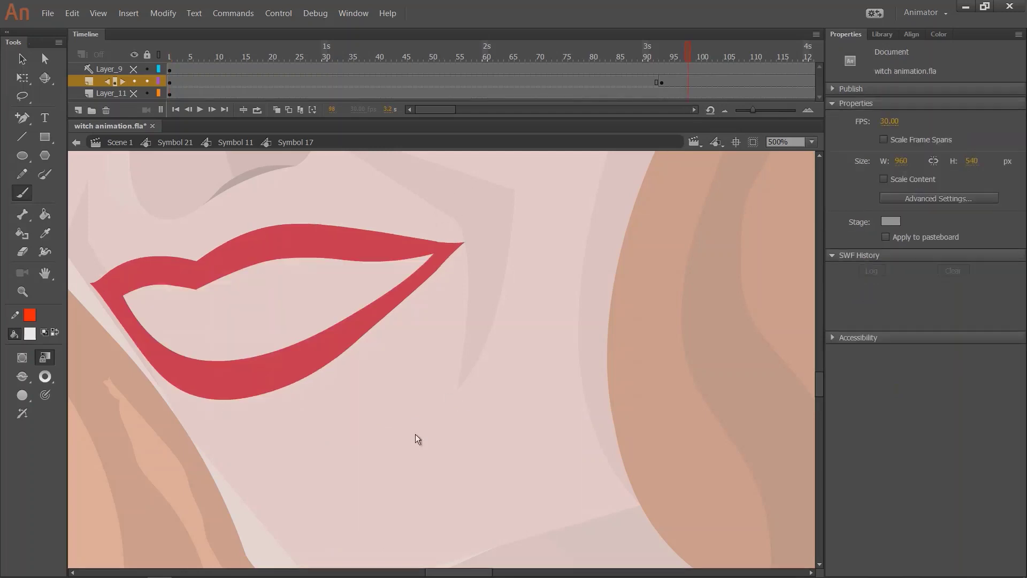
{"action": "mouse_move", "coordinate": [354, 444]}
{"action": "left_mouse_down"}
{"action": "mouse_move", "coordinate": [471, 417]}
{"action": "mouse_move", "coordinate": [584, 409]}
{"action": "mouse_move", "coordinate": [449, 541]}
{"action": "mouse_move", "coordinate": [353, 482]}
{"action": "mouse_move", "coordinate": [354, 447]}
{"action": "left_mouse_up"}
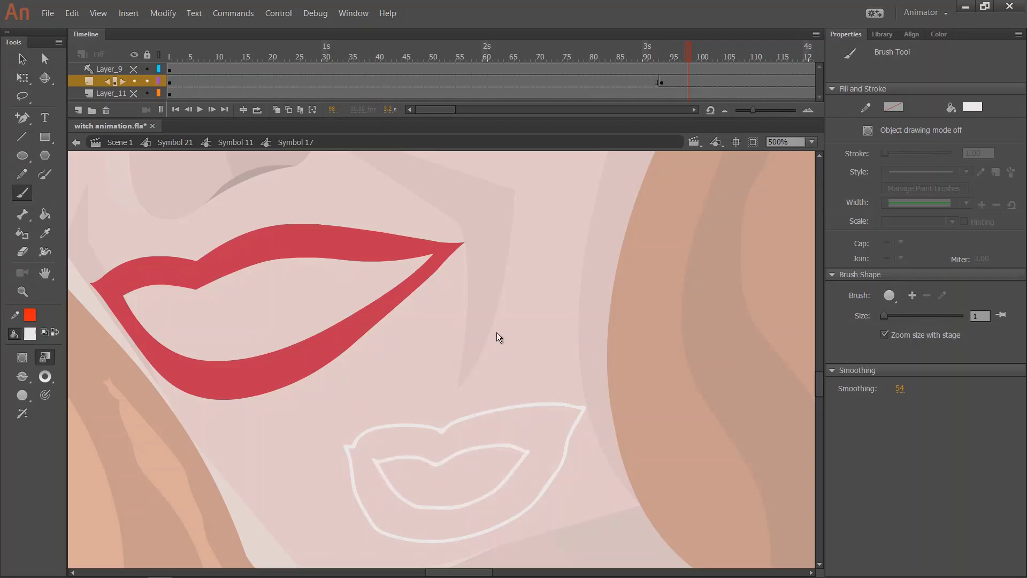
{"action": "mouse_move", "coordinate": [667, 60]}
{"action": "left_mouse_down"}
{"action": "mouse_move", "coordinate": [628, 64]}
{"action": "mouse_move", "coordinate": [668, 66]}
{"action": "left_mouse_up"}
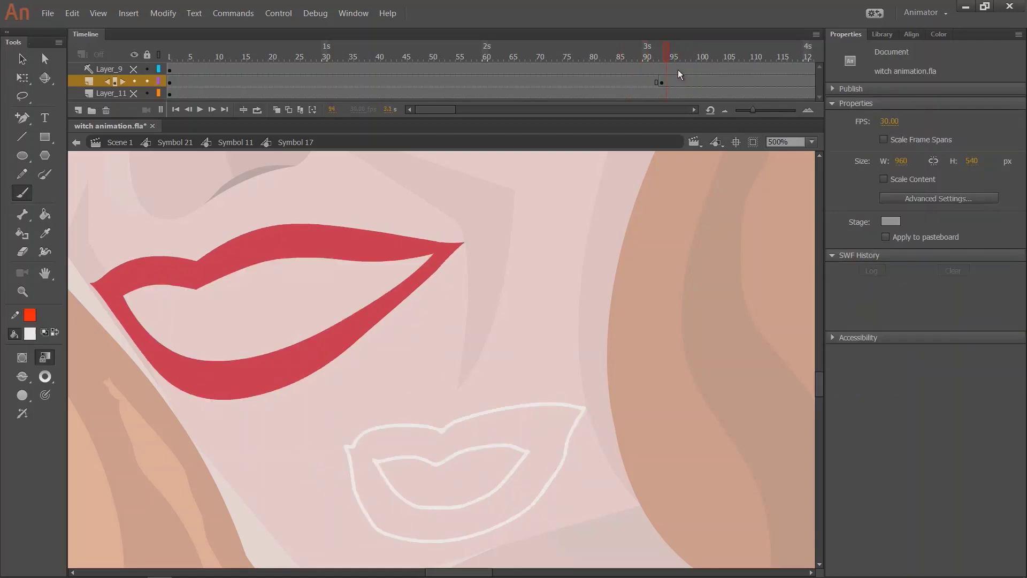
{"action": "left_click", "coordinate": [675, 81]}
{"action": "key", "text": "period"}
{"action": "key", "text": "shift+comma"}
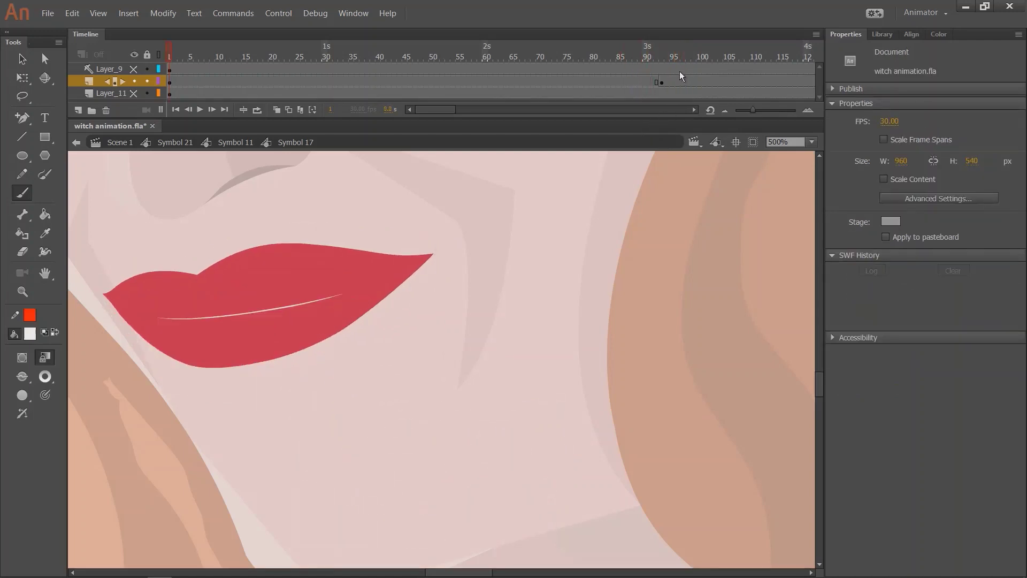
{"action": "mouse_move", "coordinate": [645, 59]}
{"action": "left_mouse_down"}
{"action": "mouse_move", "coordinate": [709, 67]}
{"action": "mouse_move", "coordinate": [170, 57]}
{"action": "left_mouse_up"}
{"action": "key", "text": "v"}
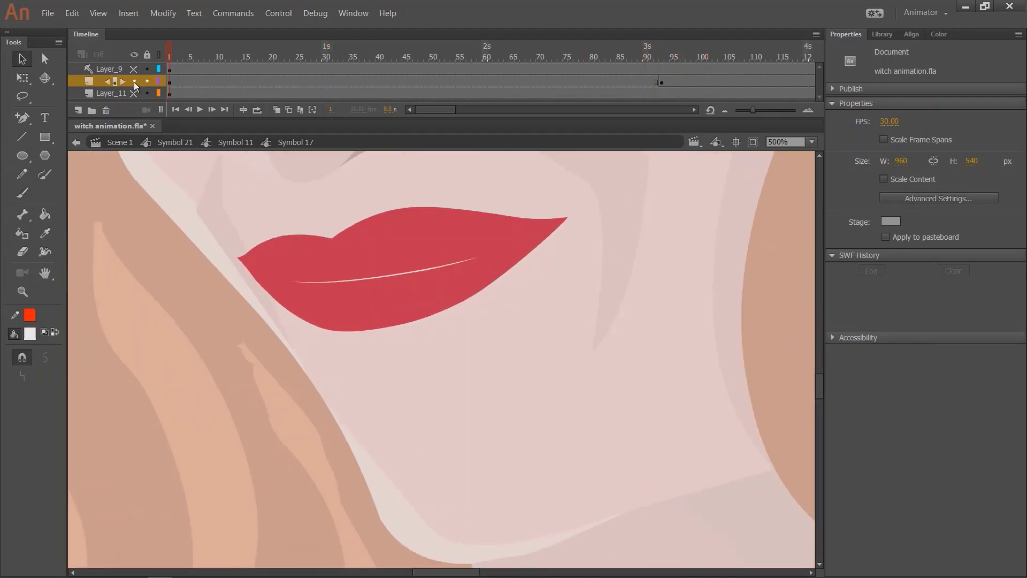
{"action": "left_click", "coordinate": [133, 82]}
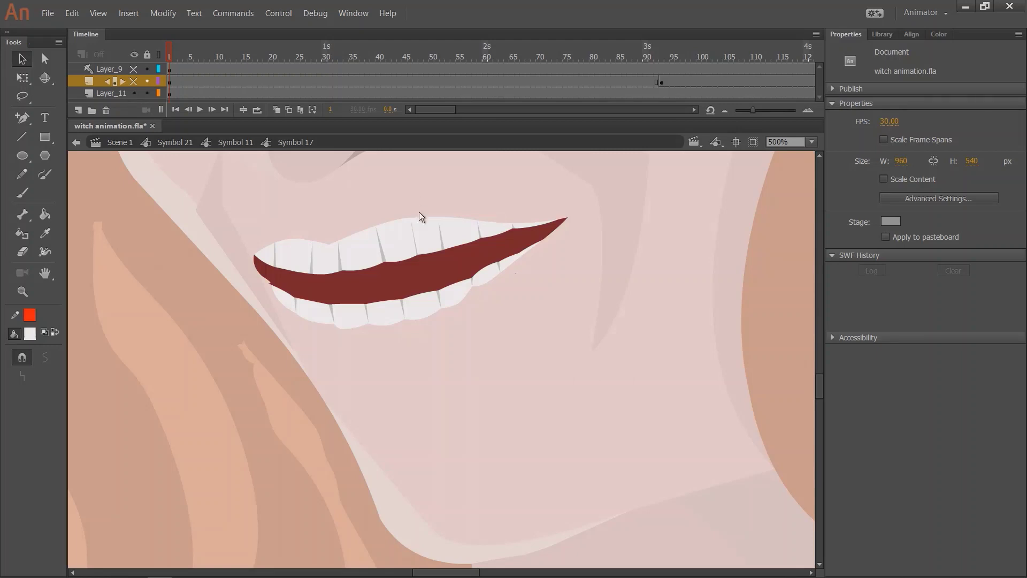
{"action": "left_click", "coordinate": [413, 241]}
{"action": "left_click_drag", "start_coordinate": [561, 70], "coordinate": [584, 71]}
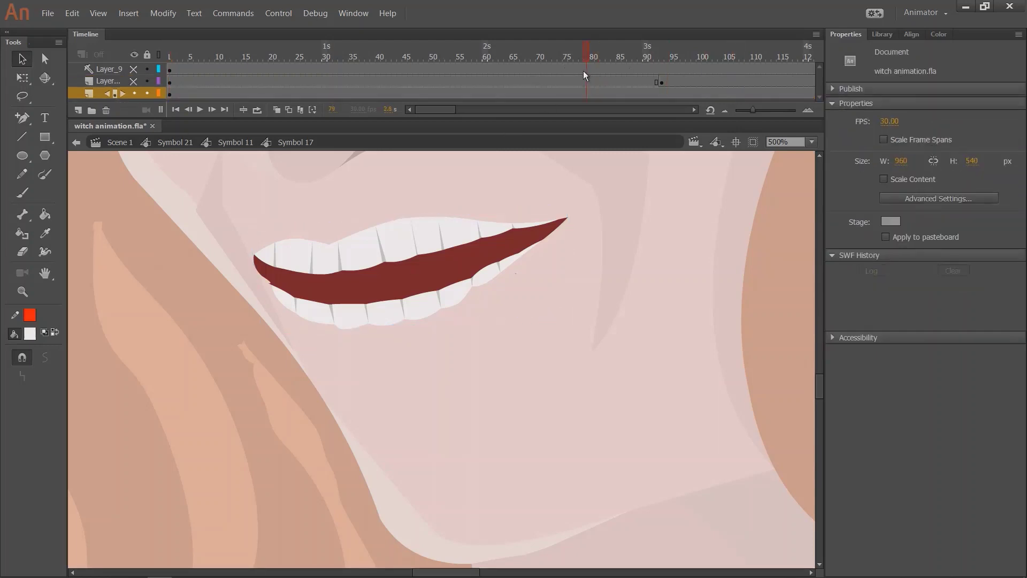
{"action": "left_click", "coordinate": [303, 256]}
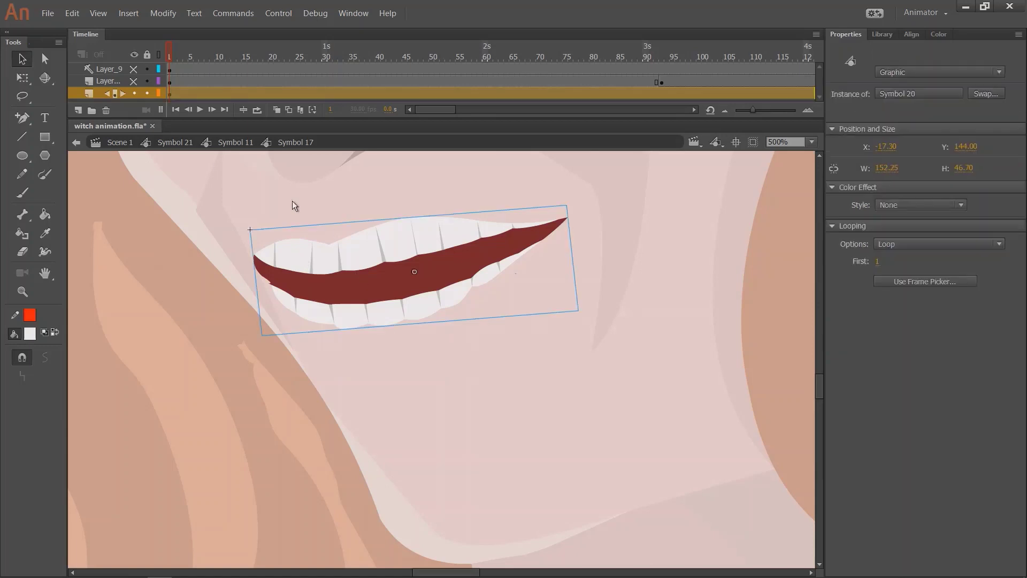
{"action": "left_click", "coordinate": [134, 81]}
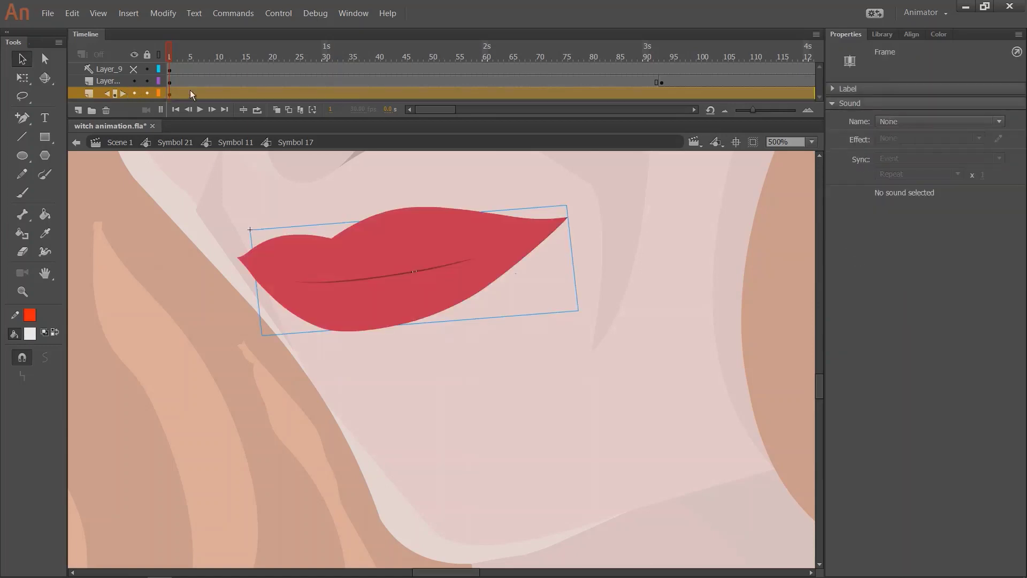
{"action": "left_click", "coordinate": [469, 53]}
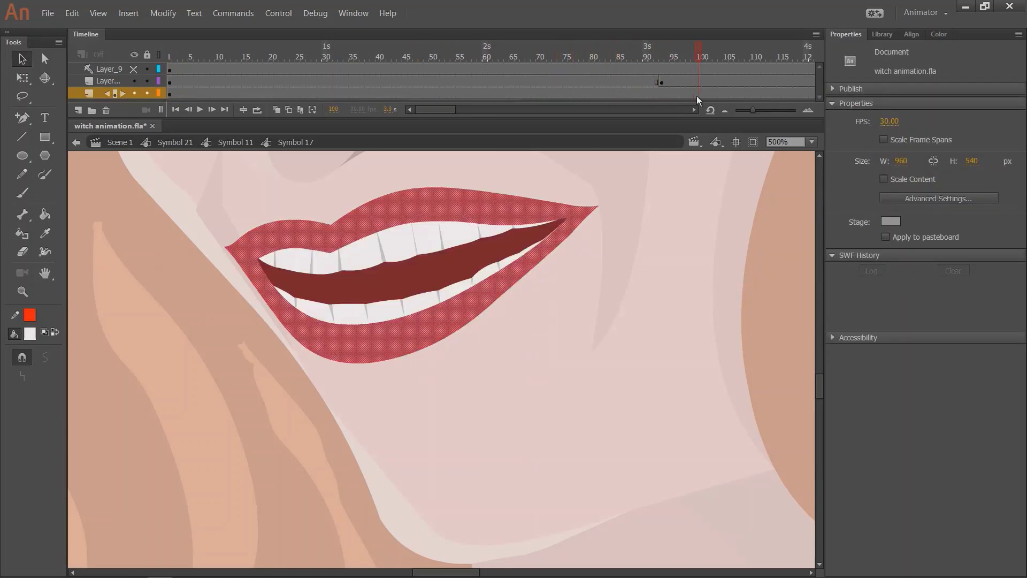
{"action": "left_click_drag", "start_coordinate": [652, 95], "coordinate": [672, 97]}
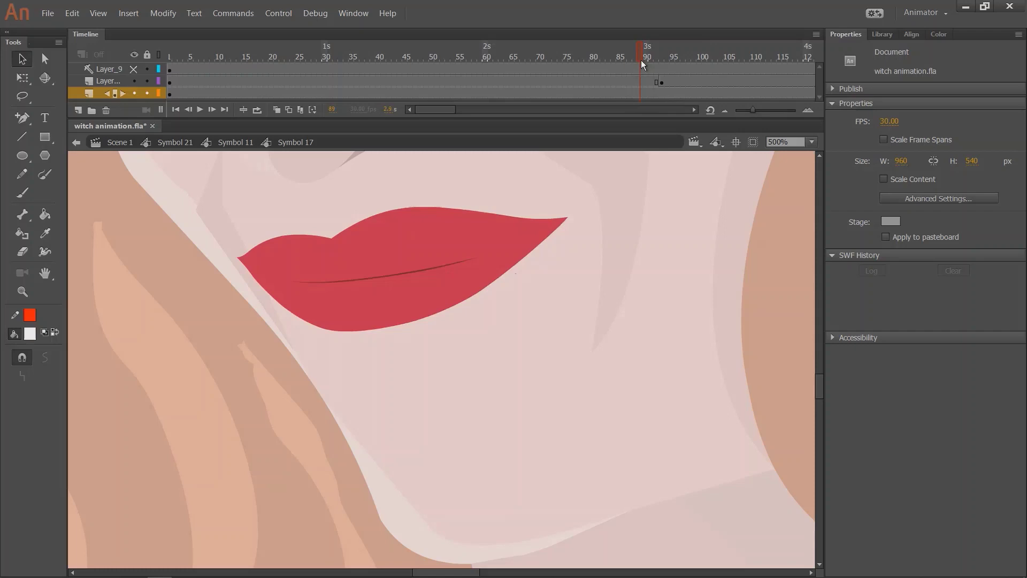
{"action": "left_click_drag", "start_coordinate": [659, 57], "coordinate": [674, 63]}
{"action": "left_click", "coordinate": [169, 56]}
{"action": "scroll", "coordinate": [178, 197], "scroll_direction": "up", "scroll_amount": 3}
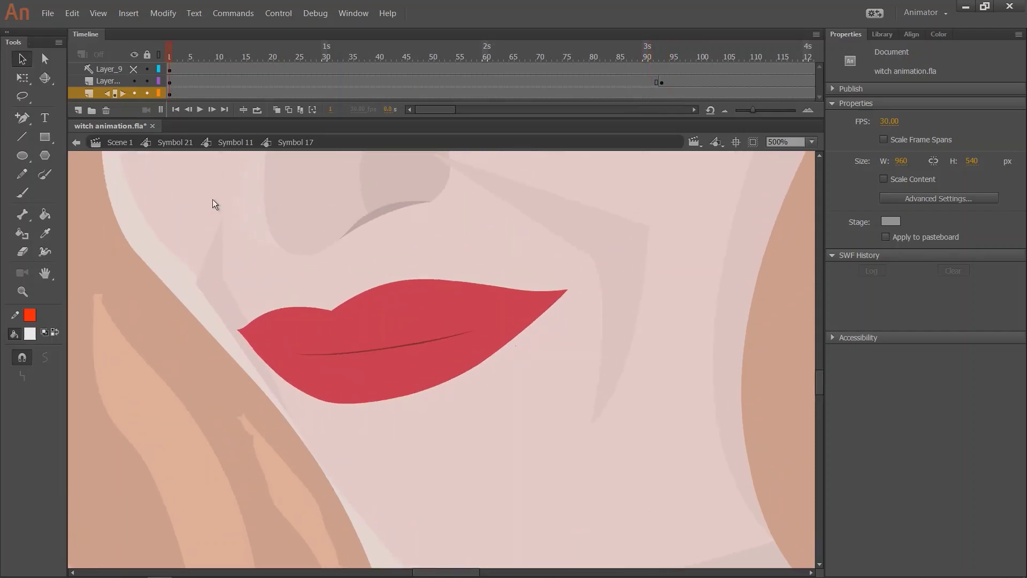
{"action": "left_click", "coordinate": [133, 69]}
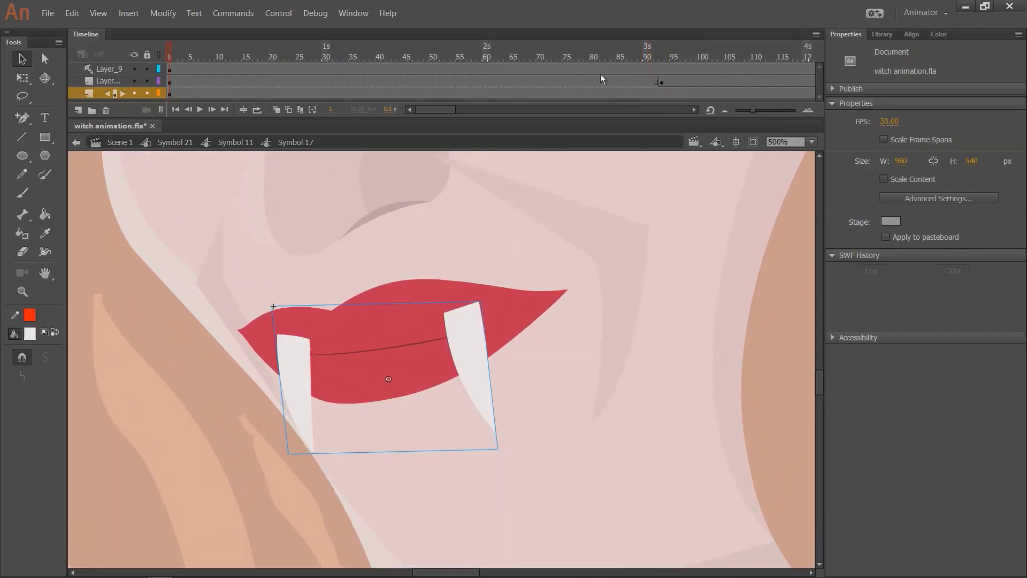
{"action": "left_click_drag", "start_coordinate": [625, 55], "coordinate": [560, 56]}
{"action": "left_click", "coordinate": [468, 336]}
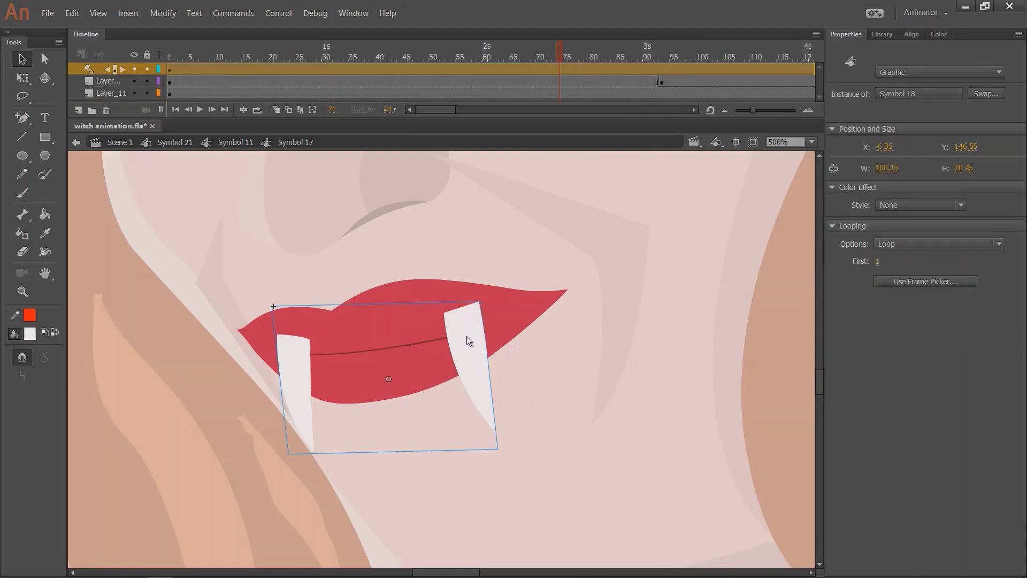
{"action": "double_click", "coordinate": [469, 337]}
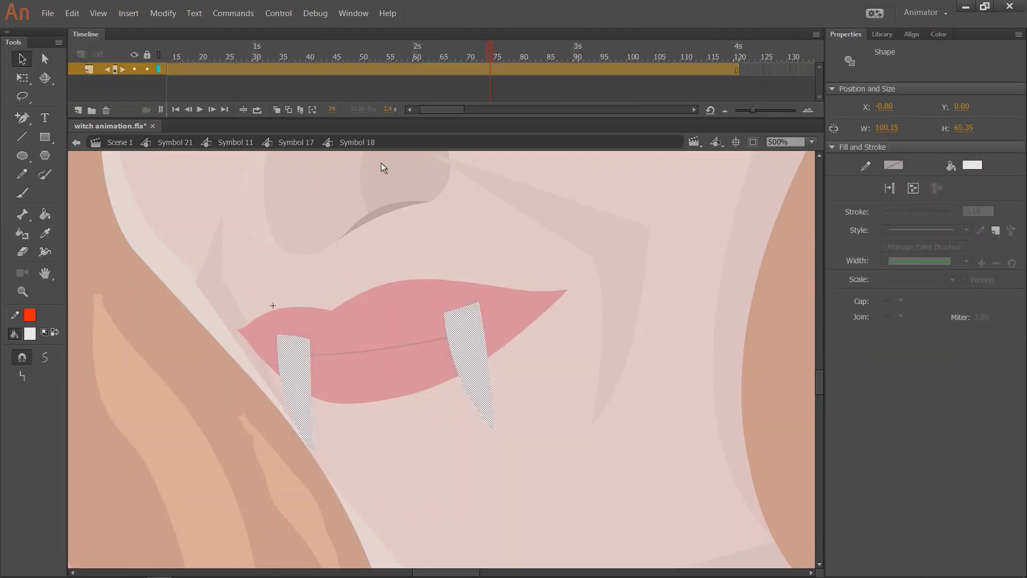
{"action": "double_click", "coordinate": [436, 231]}
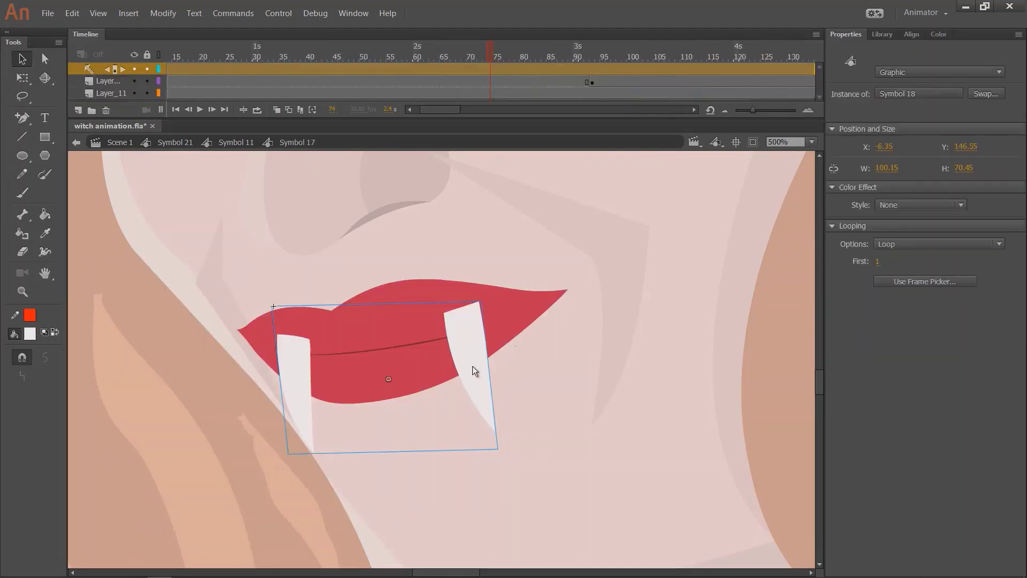
{"action": "left_click_drag", "start_coordinate": [541, 54], "coordinate": [642, 63]}
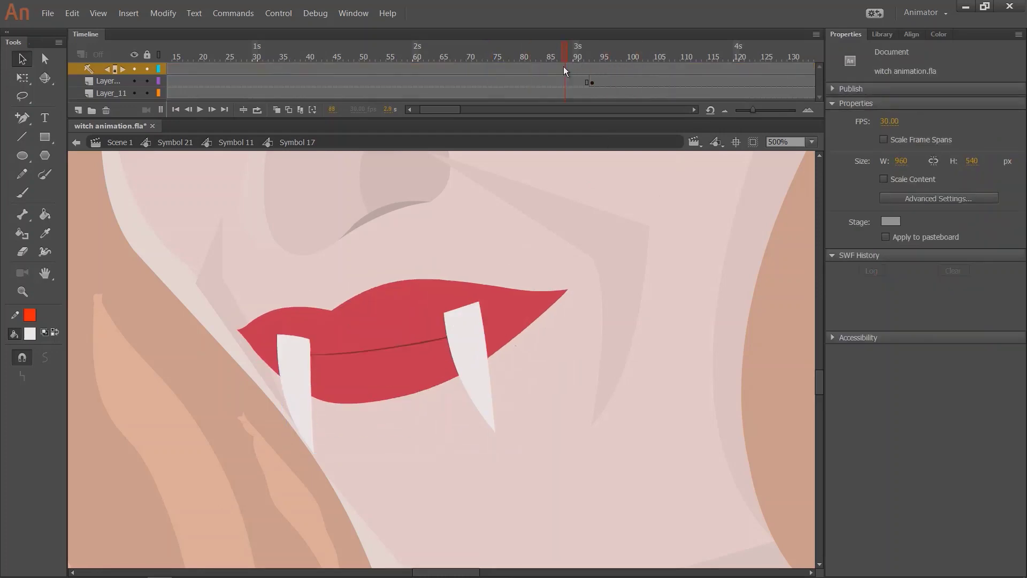
{"action": "left_click_drag", "start_coordinate": [623, 58], "coordinate": [285, 80]}
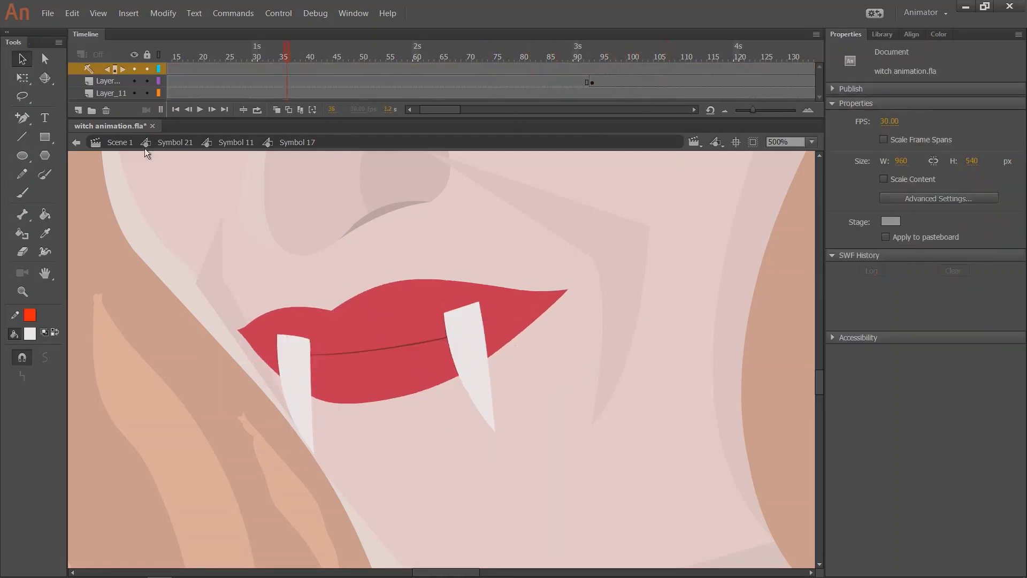
{"action": "left_click", "coordinate": [134, 68]}
{"action": "left_click_drag", "start_coordinate": [191, 55], "coordinate": [180, 64]}
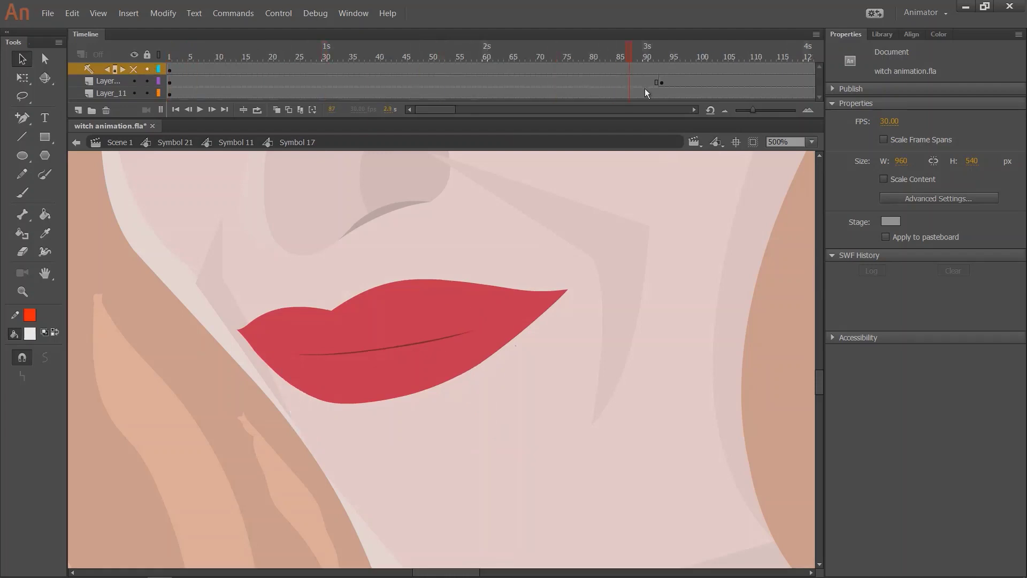
Preview the mouth animation, zoom out and step back to the whole-face symbol.
{"action": "left_click_drag", "start_coordinate": [644, 92], "coordinate": [164, 148]}
{"action": "key", "text": "ctrl+minus"}
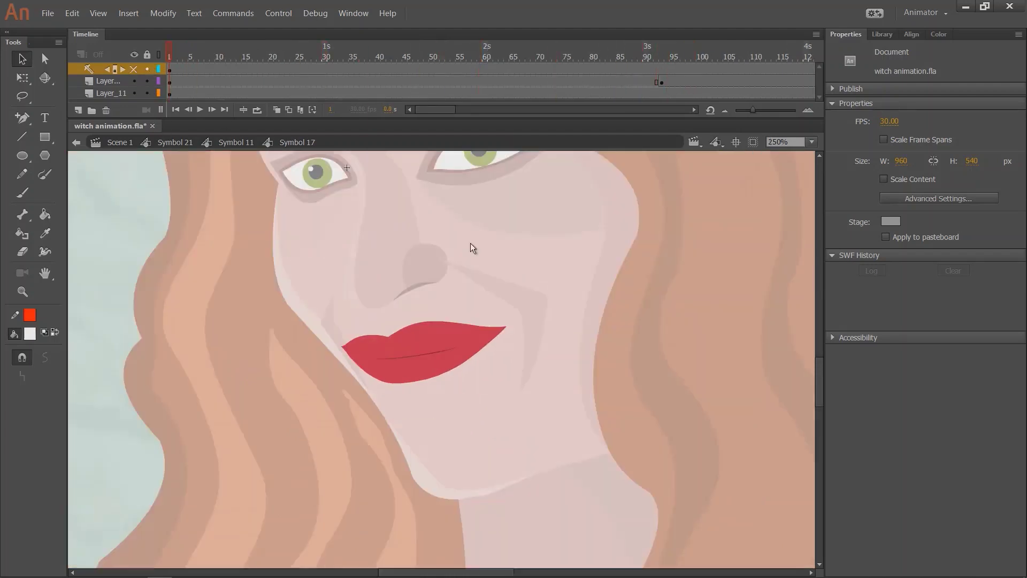
{"action": "key", "text": "ctrl+minus"}
{"action": "double_click", "coordinate": [262, 248]}
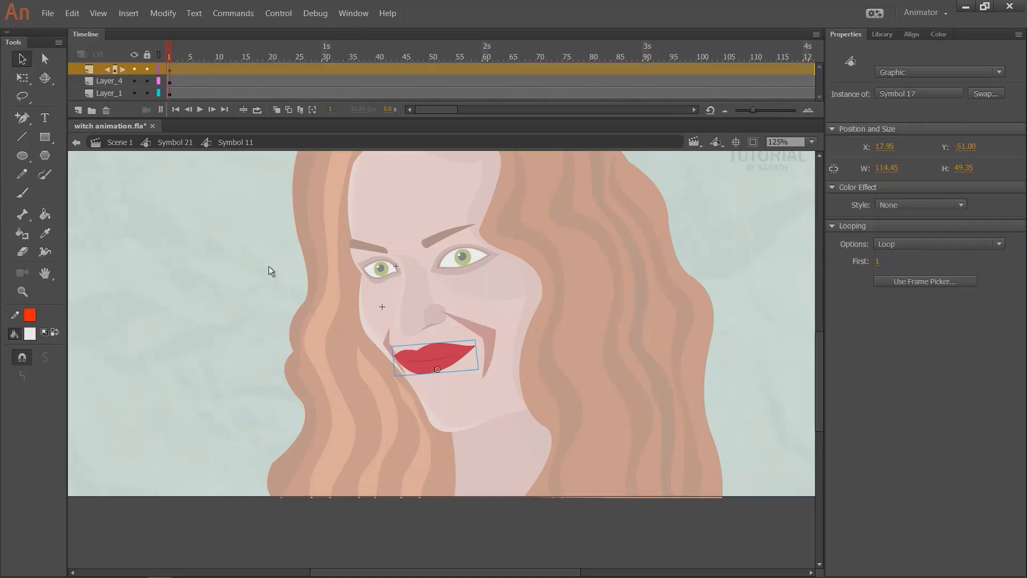
{"action": "double_click", "coordinate": [280, 307]}
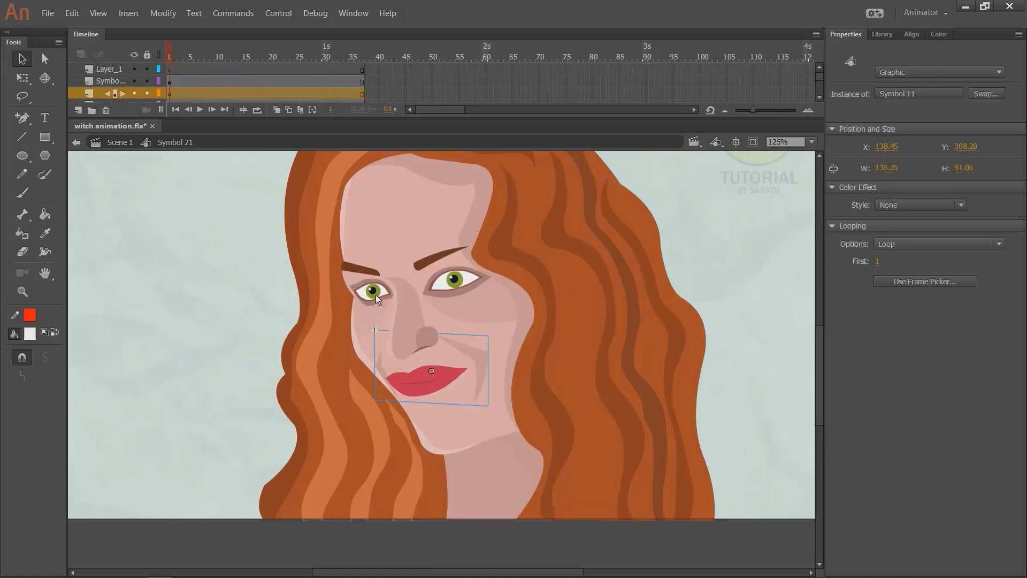
Open the left eye symbol and test shifting its iris.
{"action": "left_click", "coordinate": [374, 294]}
{"action": "double_click", "coordinate": [374, 294]}
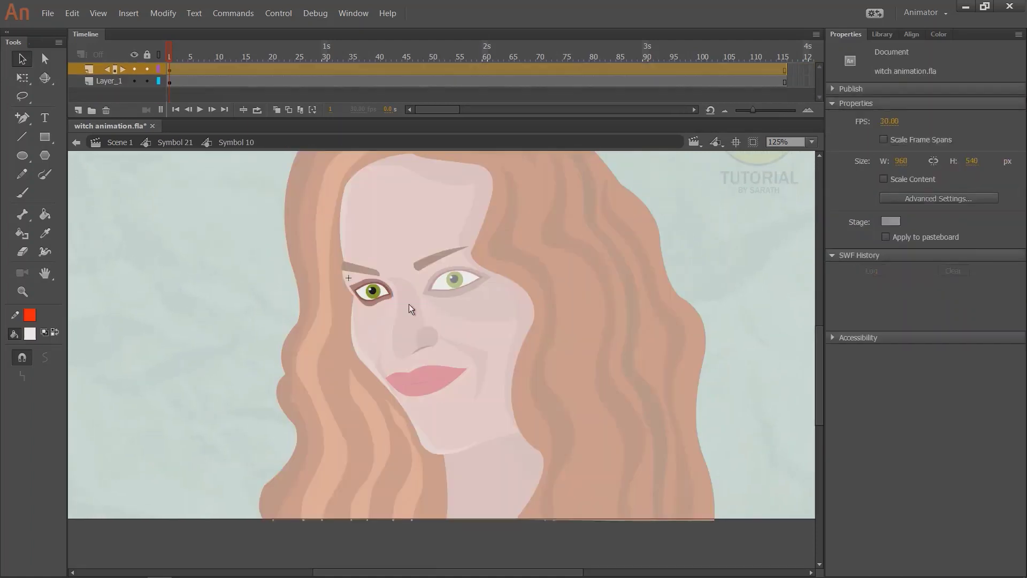
{"action": "key", "text": "ctrl+equal"}
{"action": "key", "text": "ctrl+equal"}
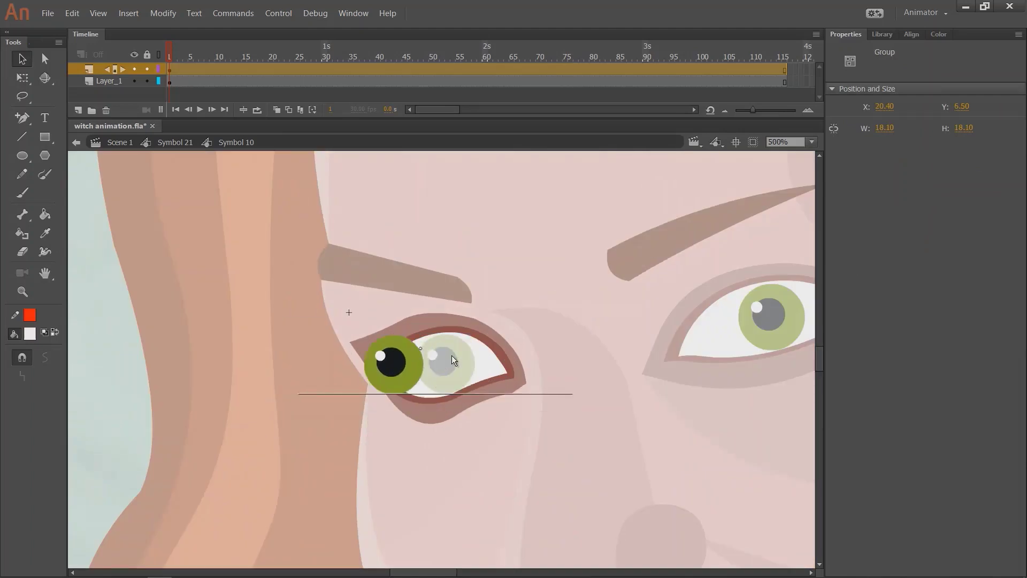
{"action": "left_click_drag", "start_coordinate": [415, 365], "coordinate": [418, 362]}
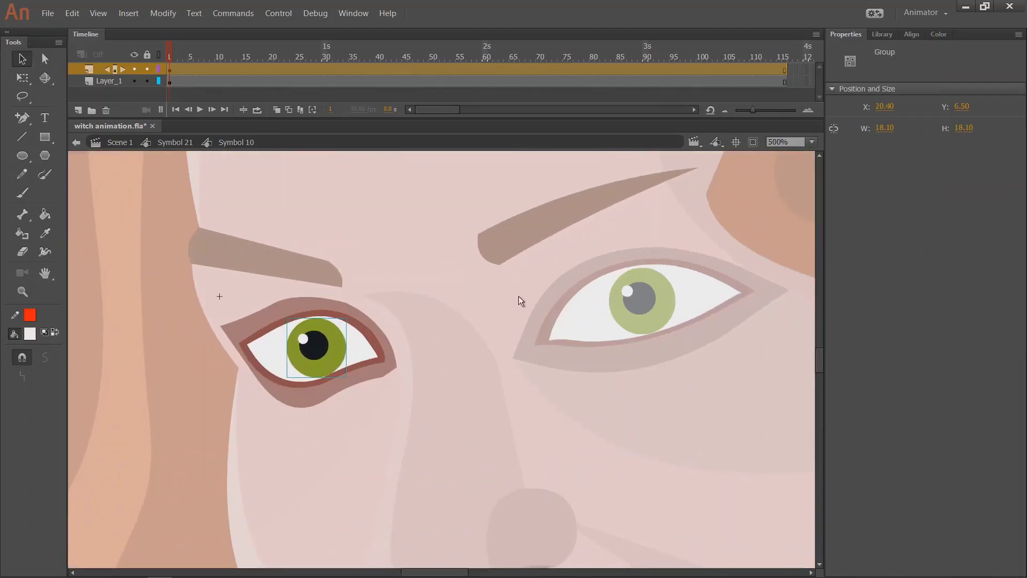
Lower the right eye's iris inside its symbol, then return to the face.
{"action": "left_click", "coordinate": [519, 296]}
{"action": "double_click", "coordinate": [642, 325]}
{"action": "left_click", "coordinate": [640, 310]}
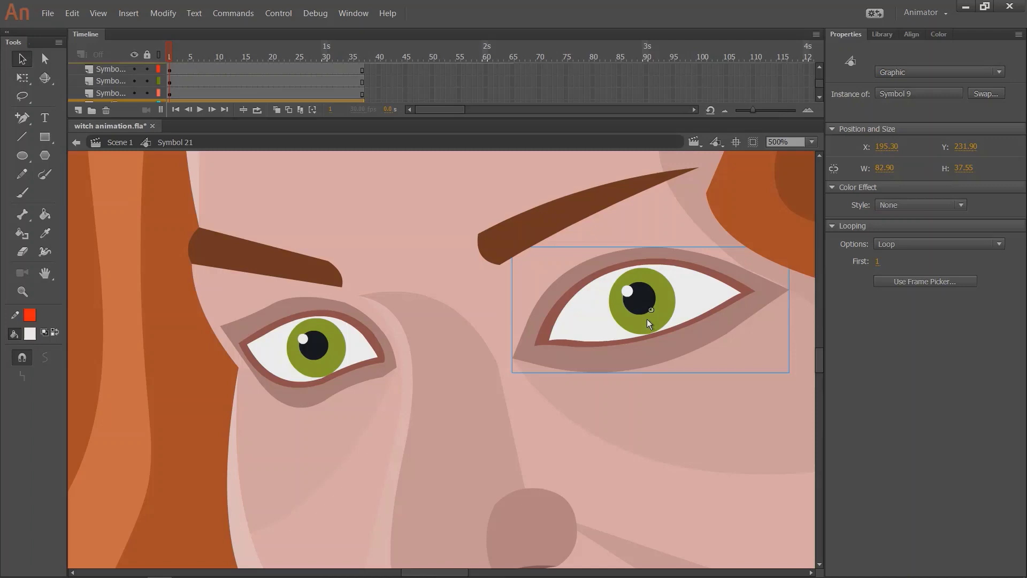
{"action": "double_click", "coordinate": [647, 318]}
{"action": "mouse_move", "coordinate": [625, 306]}
{"action": "left_mouse_down"}
{"action": "mouse_move", "coordinate": [570, 331]}
{"action": "mouse_move", "coordinate": [596, 293]}
{"action": "left_mouse_up"}
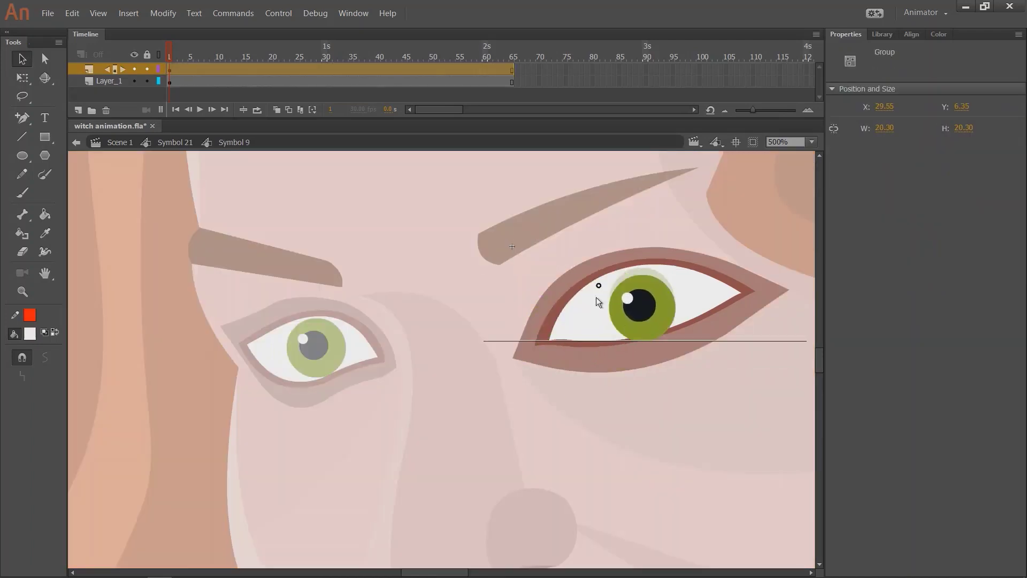
{"action": "double_click", "coordinate": [392, 231]}
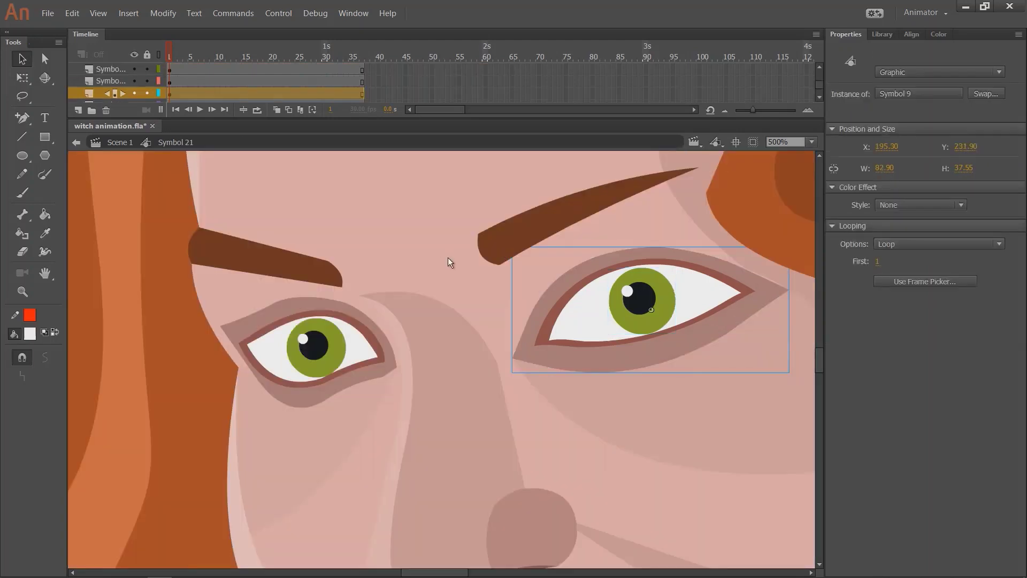
{"action": "scroll", "coordinate": [435, 276], "scroll_direction": "down", "scroll_amount": 3}
{"action": "scroll", "coordinate": [456, 261], "scroll_direction": "down", "scroll_amount": 3}
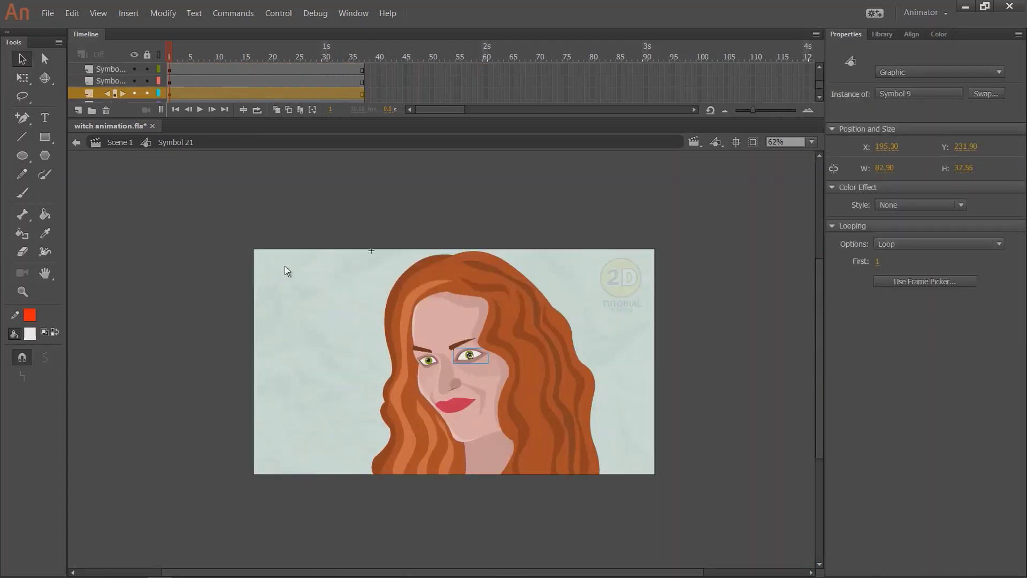
{"action": "left_click", "coordinate": [367, 305]}
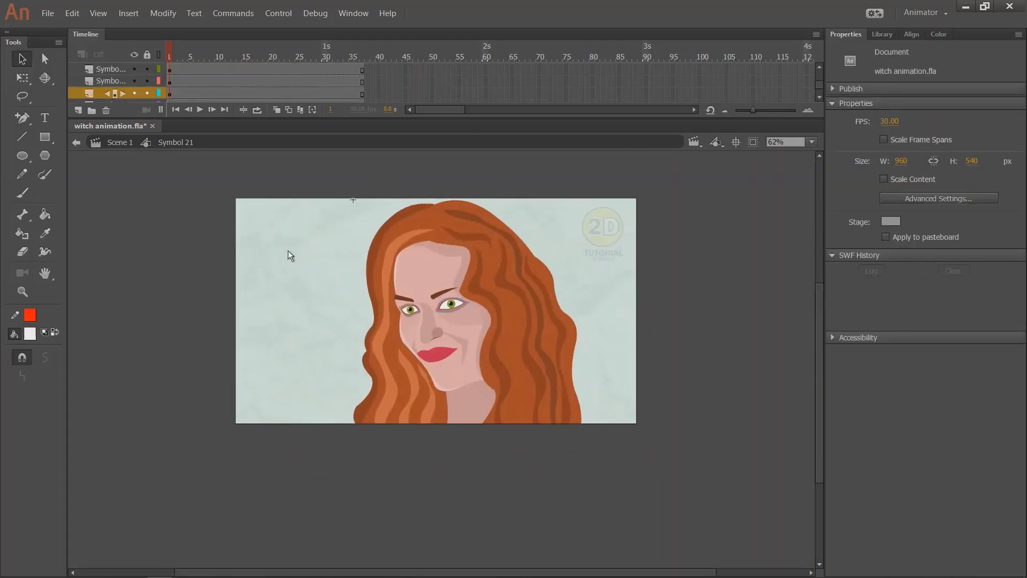
Open the mouth symbol, then the lips symbol nested inside it.
{"action": "key", "text": "ctrl+equal"}
{"action": "left_click", "coordinate": [437, 345]}
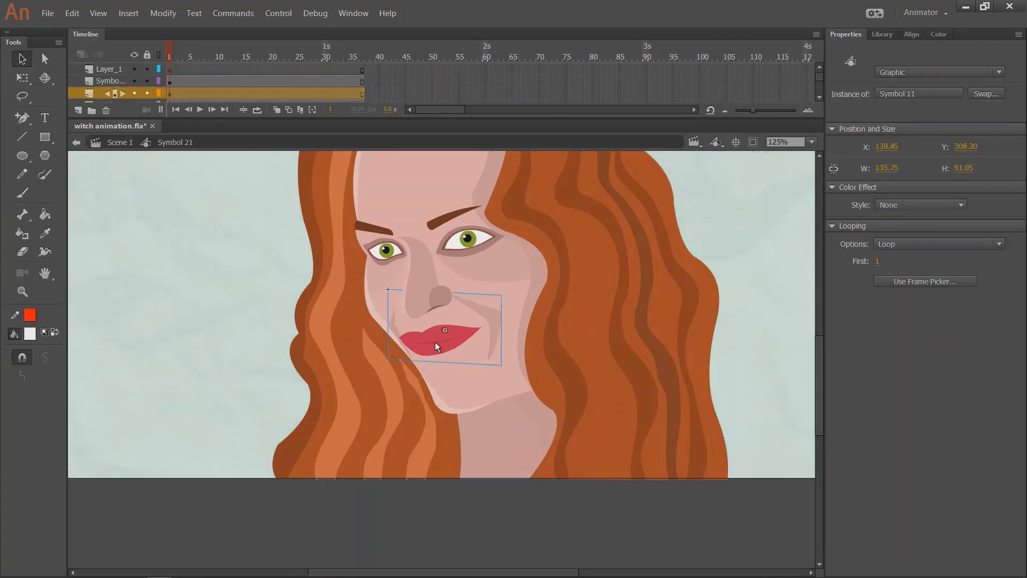
{"action": "left_click", "coordinate": [253, 316]}
{"action": "left_click", "coordinate": [456, 339]}
{"action": "double_click", "coordinate": [446, 341]}
{"action": "left_click", "coordinate": [439, 353]}
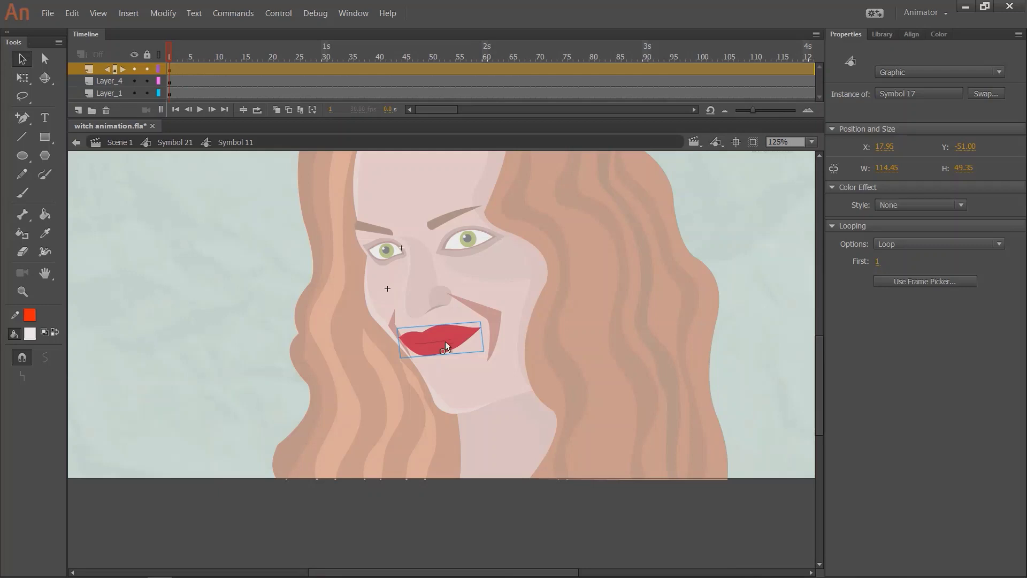
{"action": "double_click", "coordinate": [445, 338]}
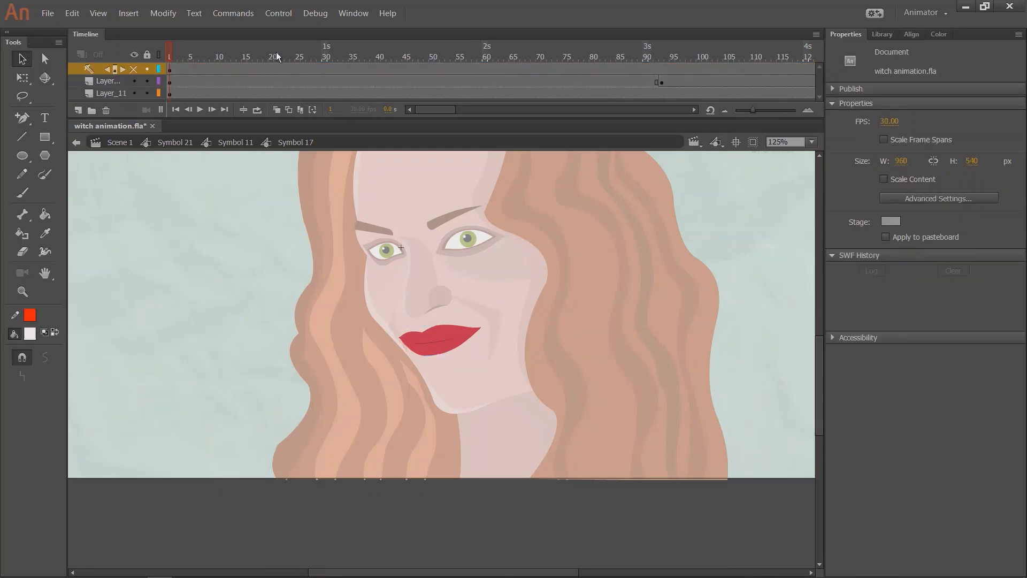
Move the open-smile keyframe from about frame 90 to frame 25.
{"action": "left_click_drag", "start_coordinate": [276, 51], "coordinate": [255, 55]}
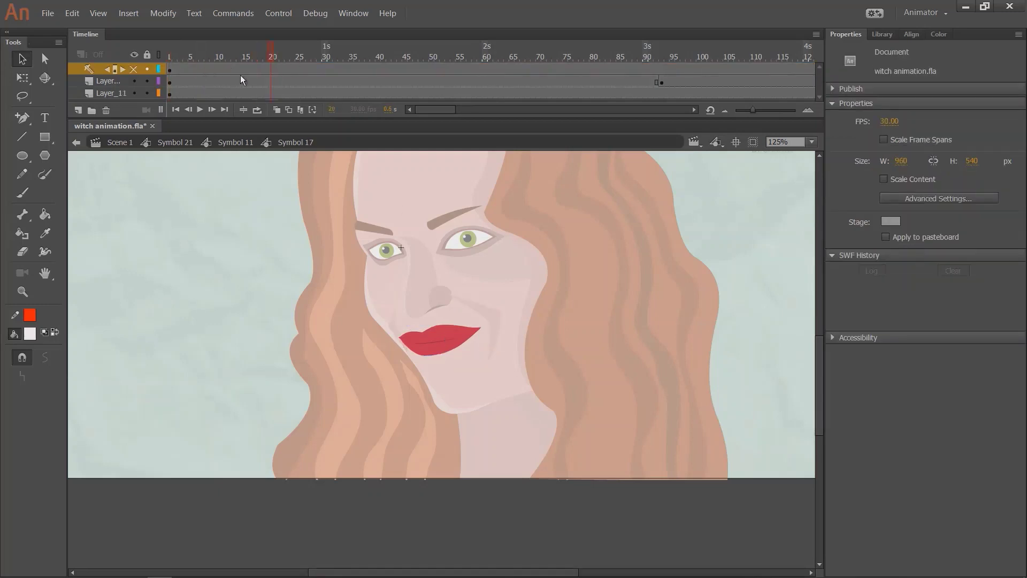
{"action": "left_click", "coordinate": [662, 82]}
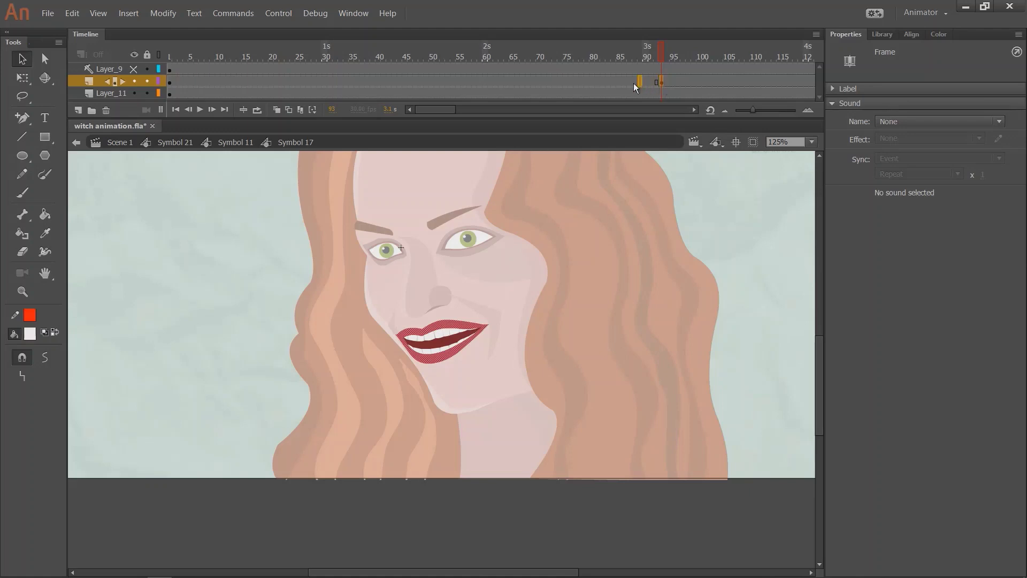
{"action": "mouse_move", "coordinate": [634, 82]}
{"action": "left_mouse_down"}
{"action": "mouse_move", "coordinate": [298, 82]}
{"action": "mouse_move", "coordinate": [308, 65]}
{"action": "mouse_move", "coordinate": [330, 74]}
{"action": "mouse_move", "coordinate": [225, 59]}
{"action": "left_mouse_up"}
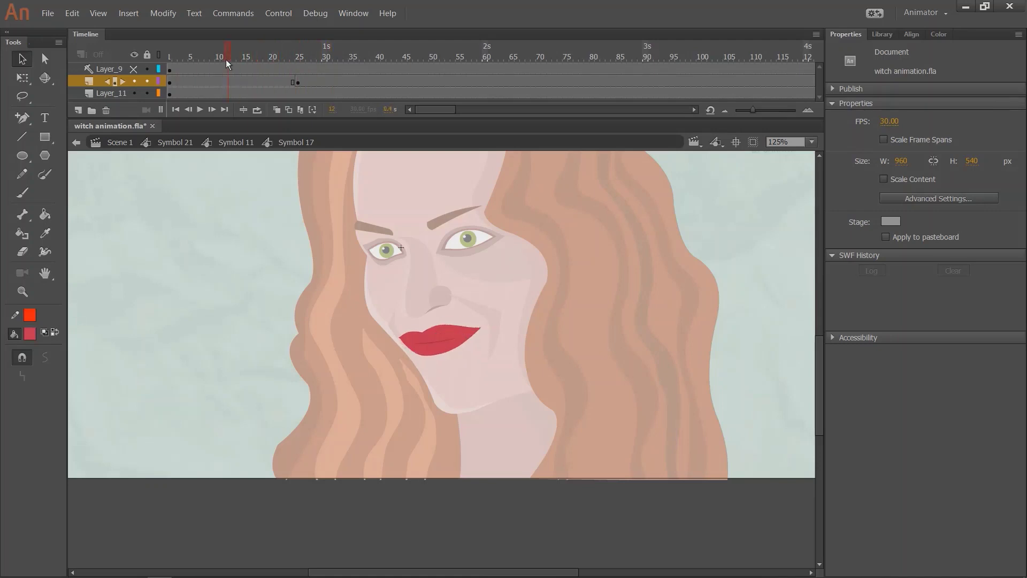
Add a shape tween on Layer_9 between the closed and open lips, then play it.
{"action": "right_click", "coordinate": [244, 83]}
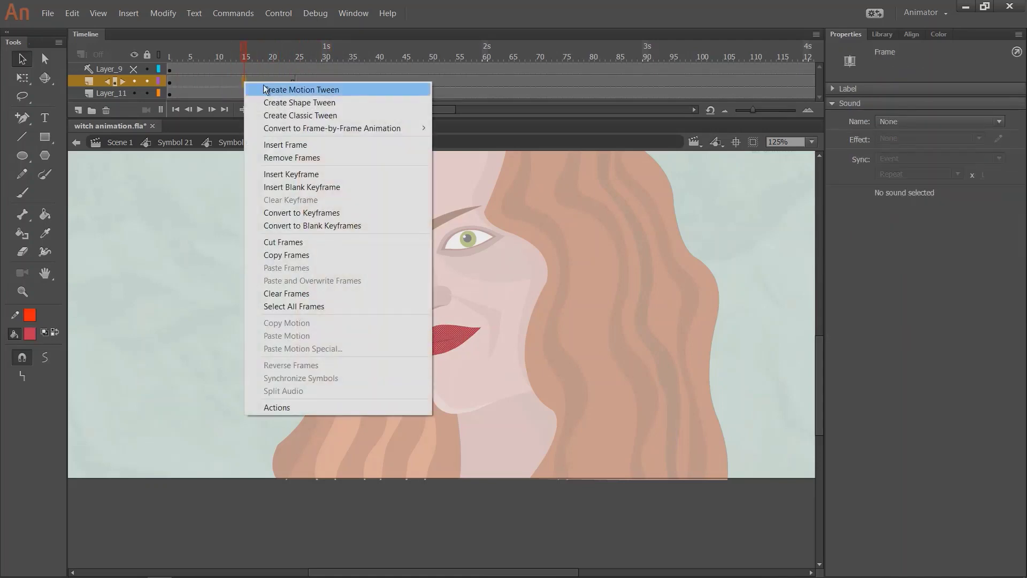
{"action": "left_click", "coordinate": [319, 103]}
{"action": "key", "text": "Return"}
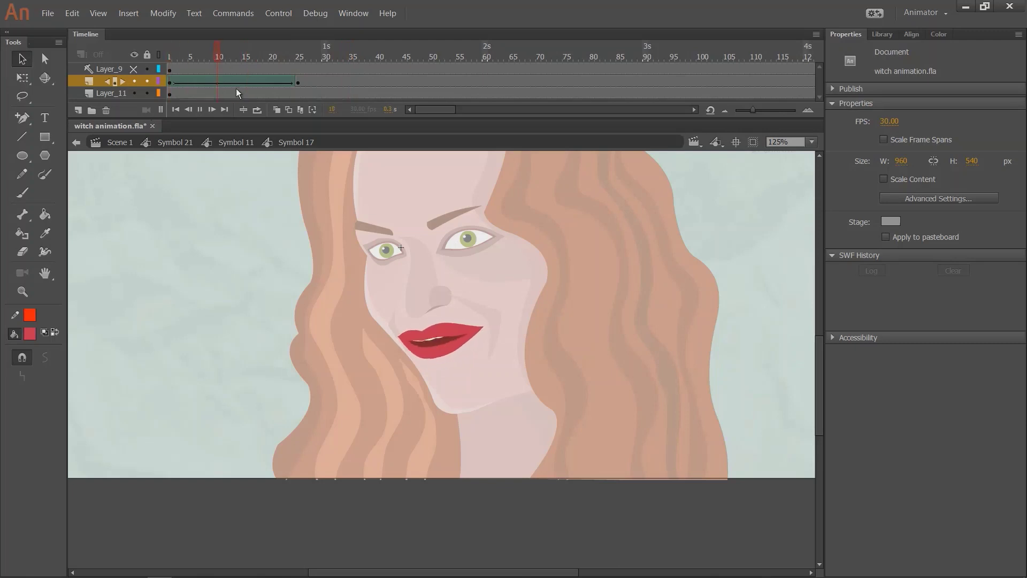
Zoom in on the lips, replay the mouth opening and return to frame 1.
{"action": "left_click_drag", "start_coordinate": [267, 68], "coordinate": [171, 93]}
{"action": "left_click", "coordinate": [473, 337]}
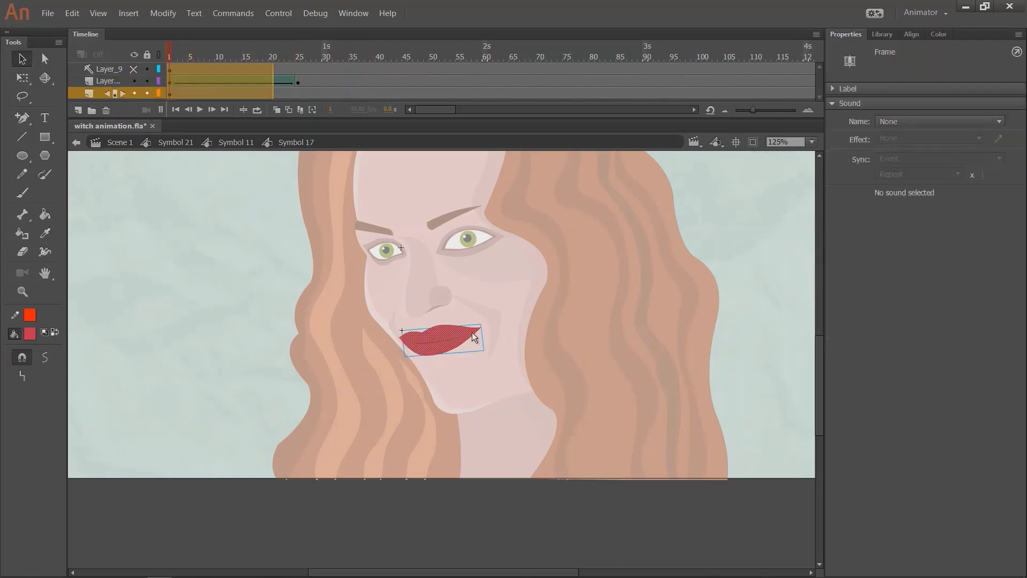
{"action": "key", "text": "ctrl+equal"}
{"action": "key", "text": "ctrl+equal"}
{"action": "left_click", "coordinate": [530, 277]}
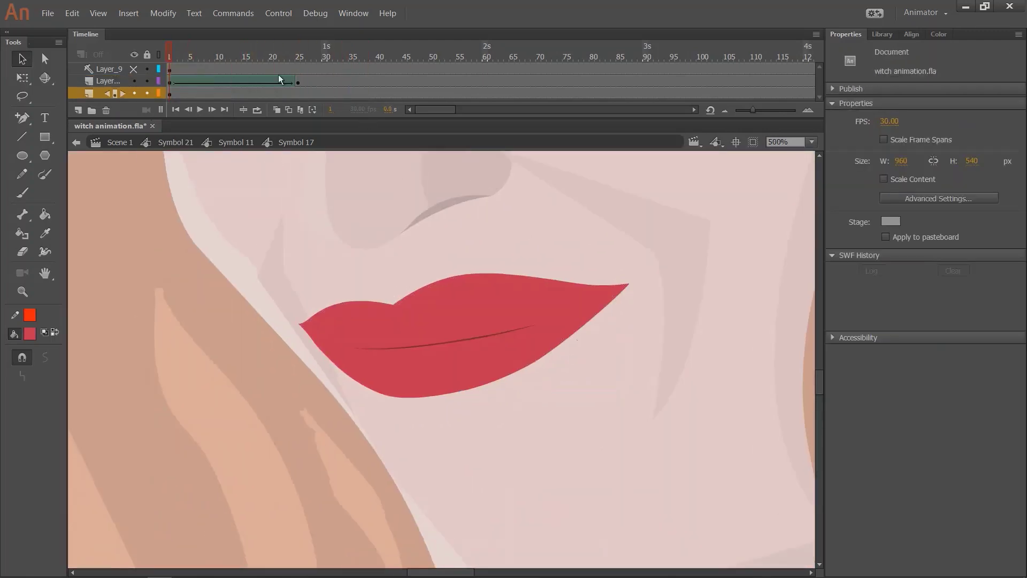
{"action": "key", "text": "Return"}
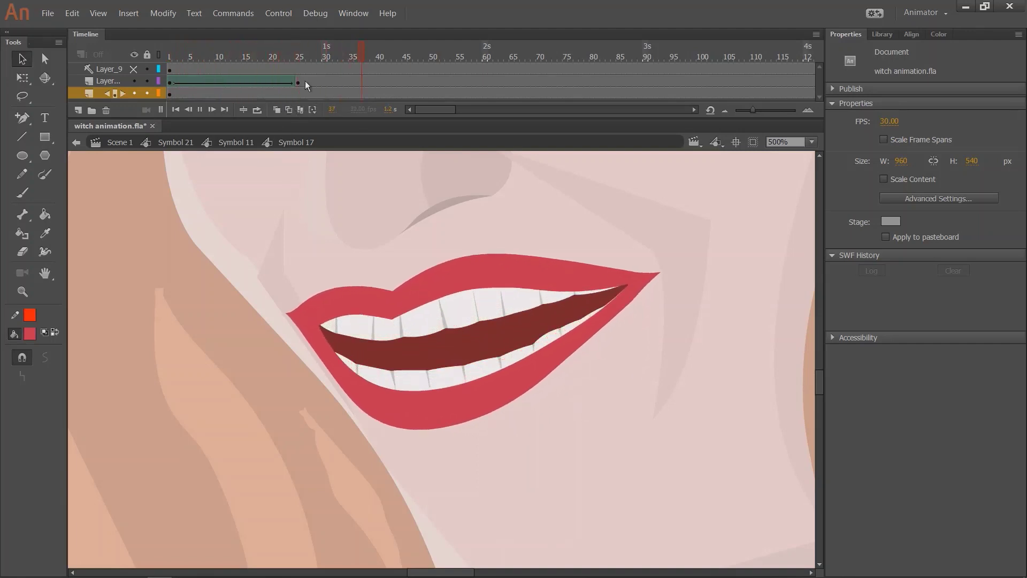
{"action": "key", "text": "shift+comma"}
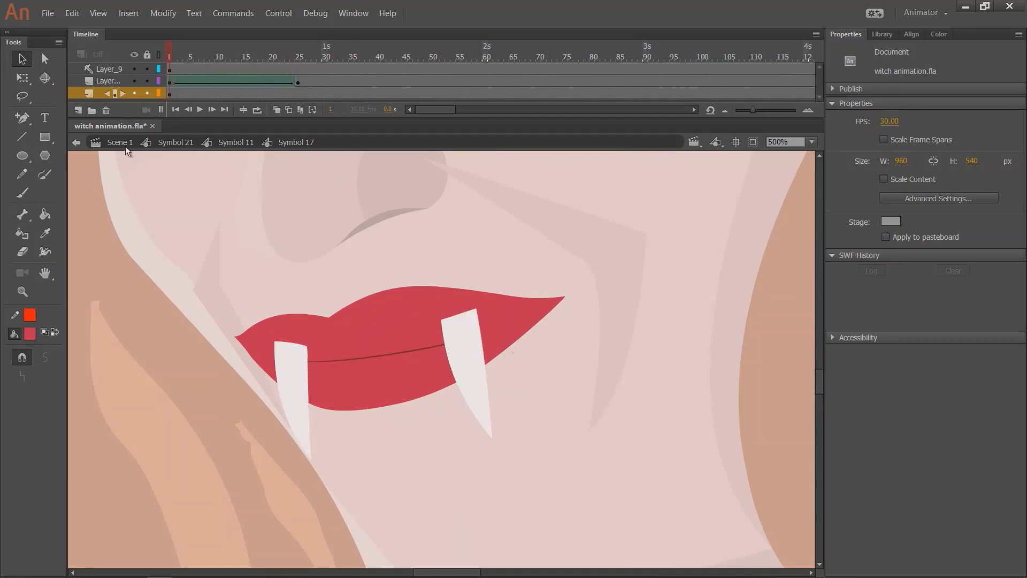
Inside the fangs symbol, draw a red rectangle over the mouth on a new layer.
{"action": "left_click", "coordinate": [461, 329]}
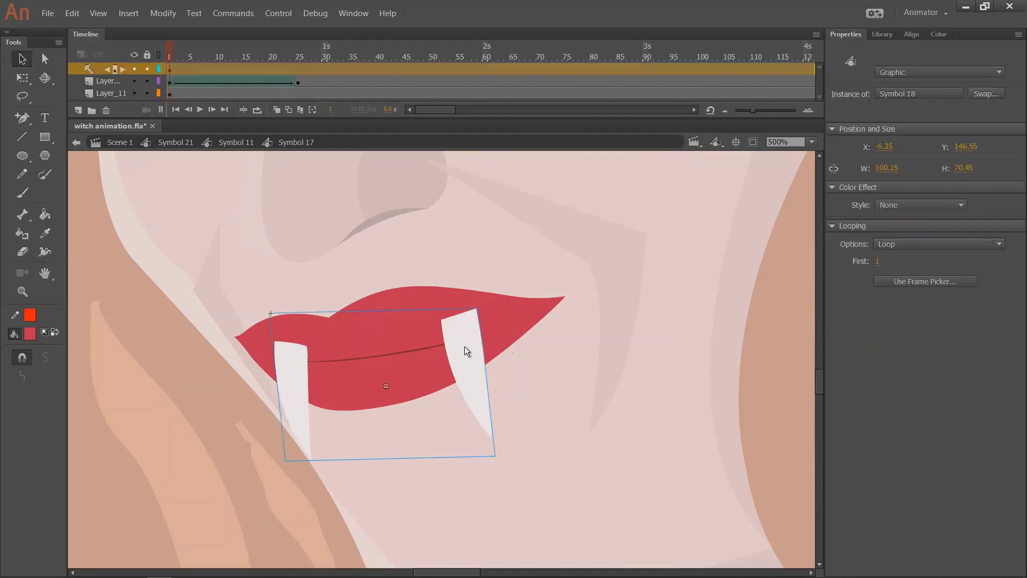
{"action": "key", "text": "Escape"}
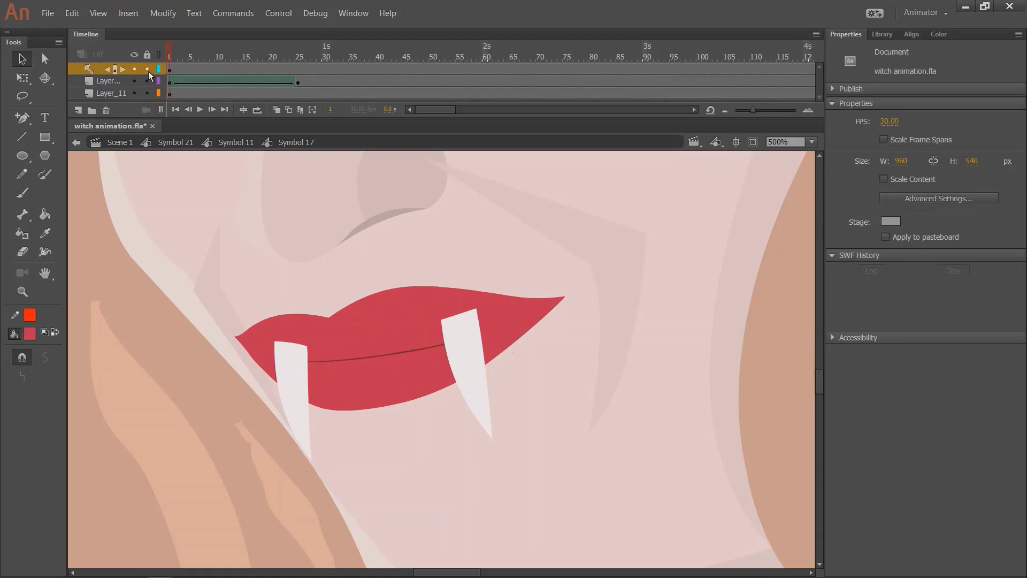
{"action": "key", "text": "Return"}
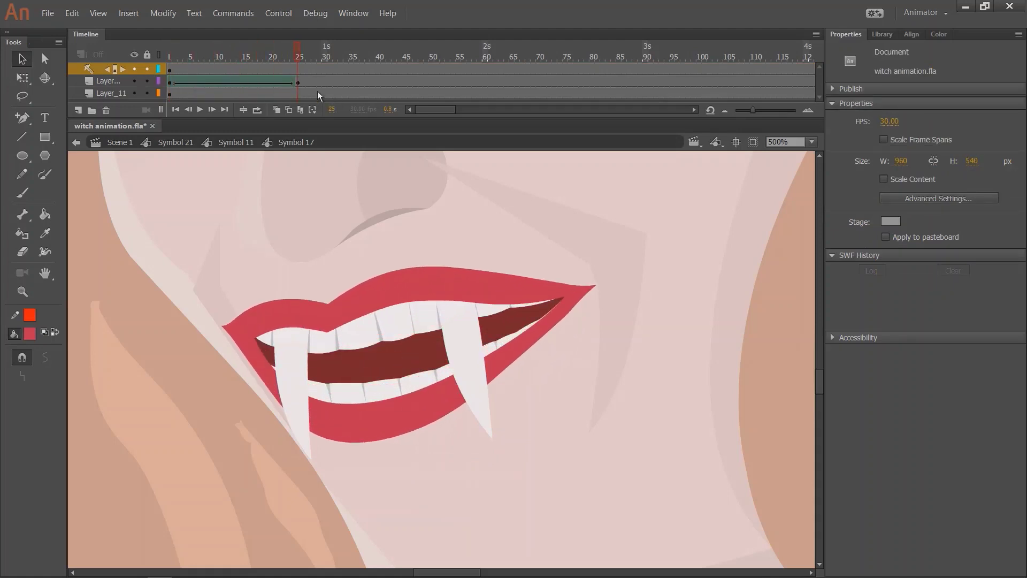
{"action": "left_click", "coordinate": [468, 346]}
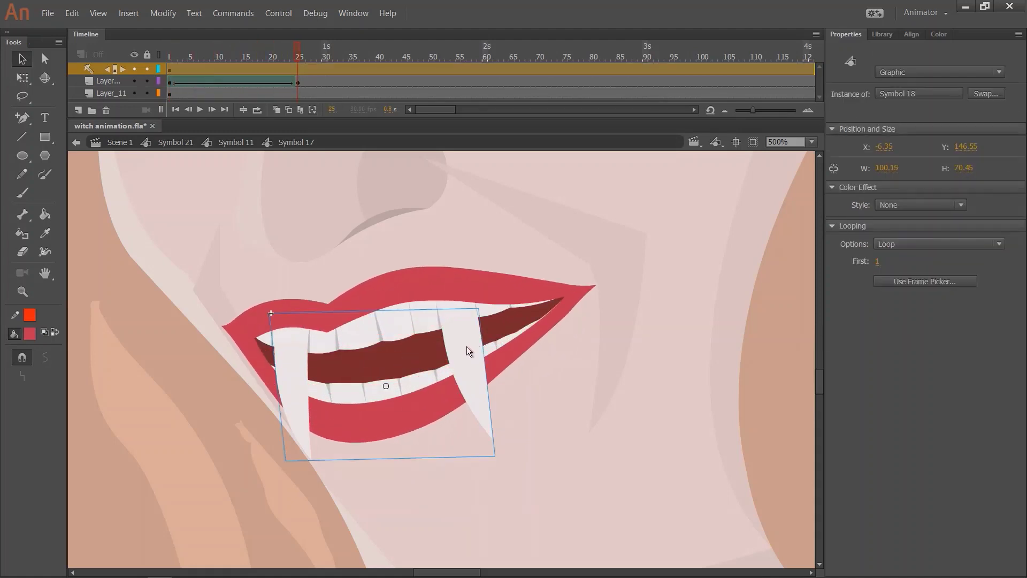
{"action": "double_click", "coordinate": [464, 353]}
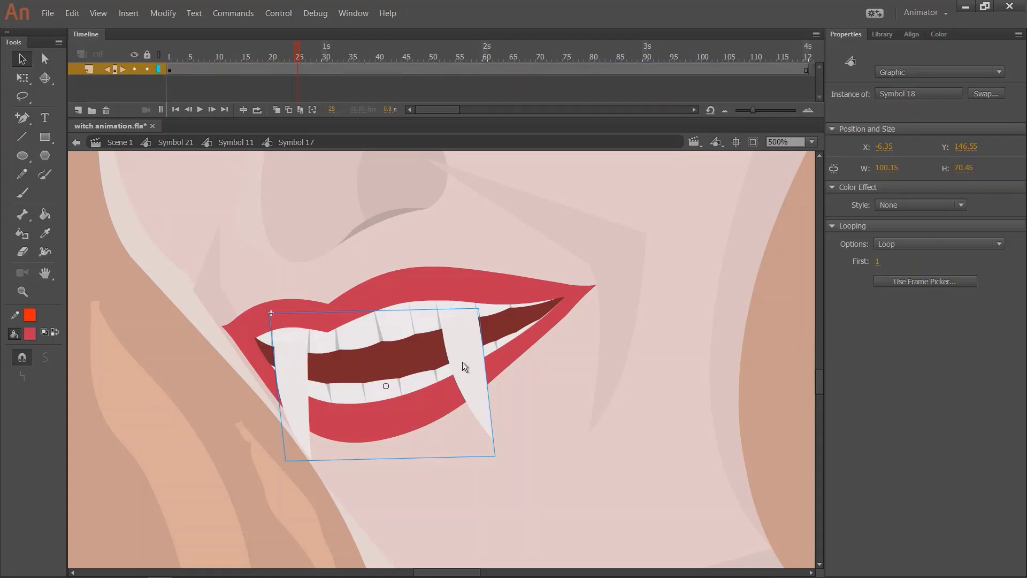
{"action": "left_click", "coordinate": [78, 111]}
{"action": "left_click", "coordinate": [45, 137]}
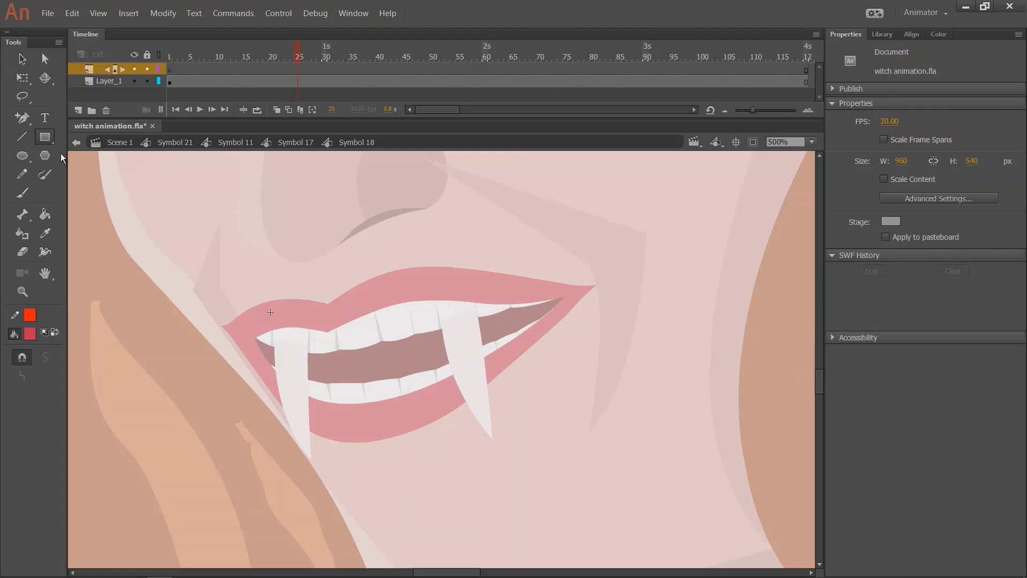
{"action": "scroll", "coordinate": [283, 231], "scroll_direction": "down", "scroll_amount": 2}
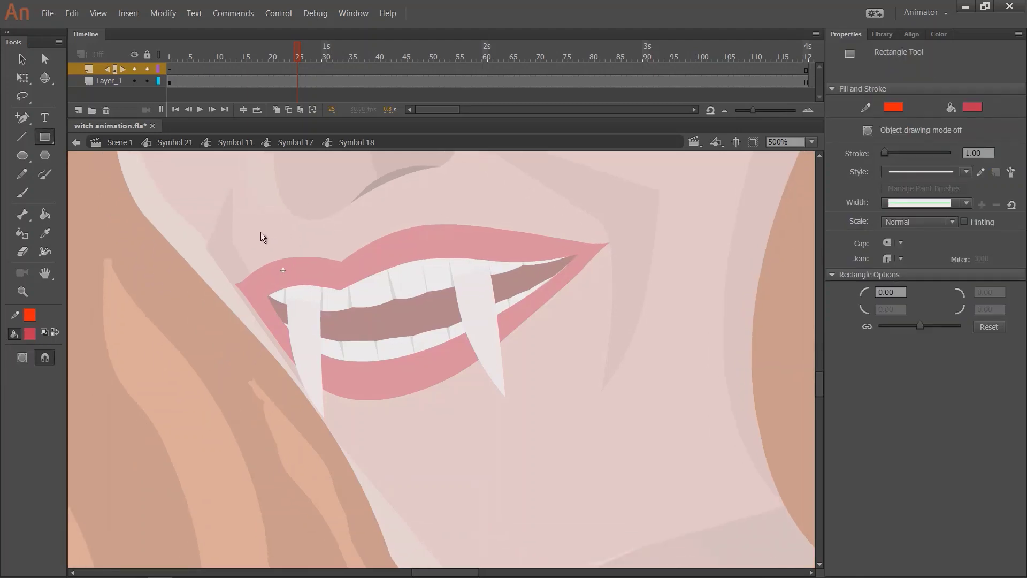
{"action": "left_click_drag", "start_coordinate": [238, 208], "coordinate": [567, 437]}
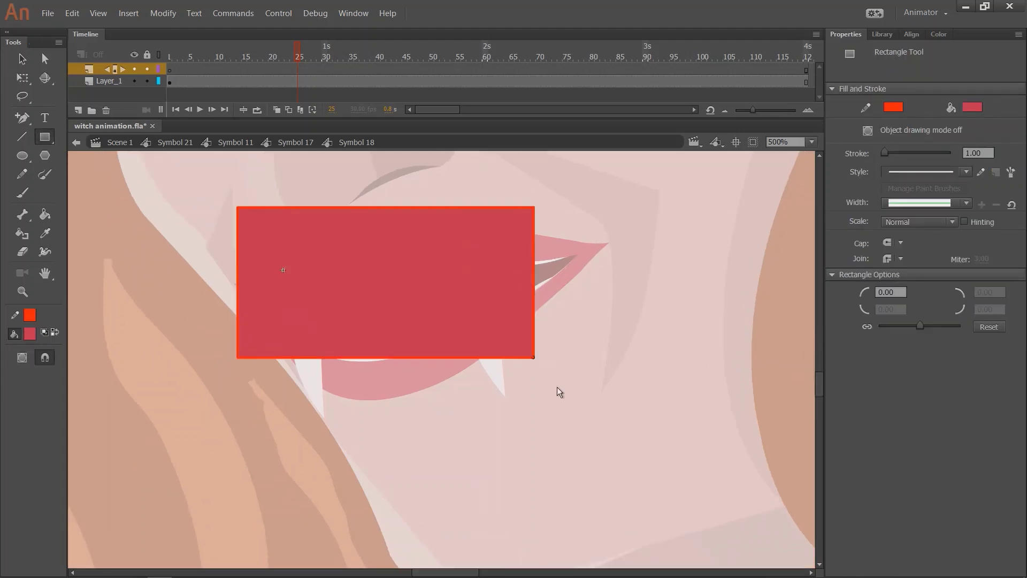
Pull the rectangle's lower corners up and curve its bottom edge into a lip shape.
{"action": "key", "text": "v"}
{"action": "left_click", "coordinate": [454, 326]}
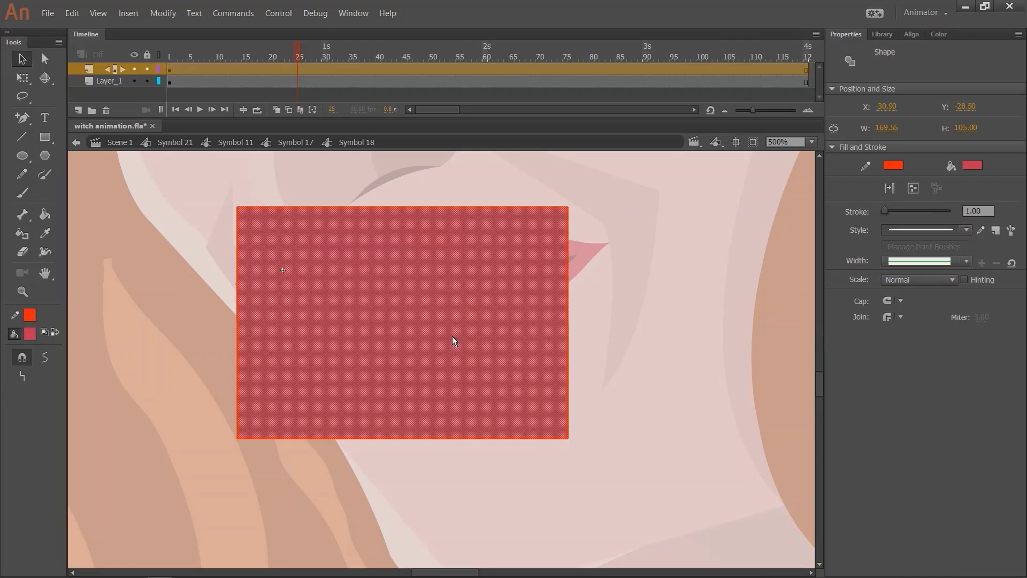
{"action": "left_click", "coordinate": [586, 408]}
{"action": "left_click_drag", "start_coordinate": [569, 439], "coordinate": [540, 285]}
{"action": "left_click_drag", "start_coordinate": [242, 437], "coordinate": [231, 303]}
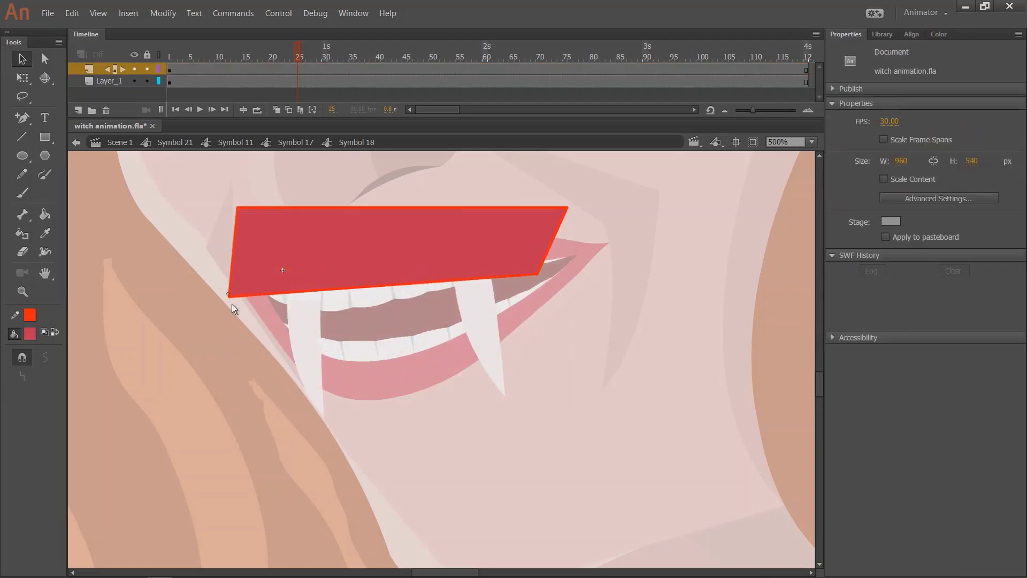
{"action": "left_click_drag", "start_coordinate": [423, 287], "coordinate": [423, 297]}
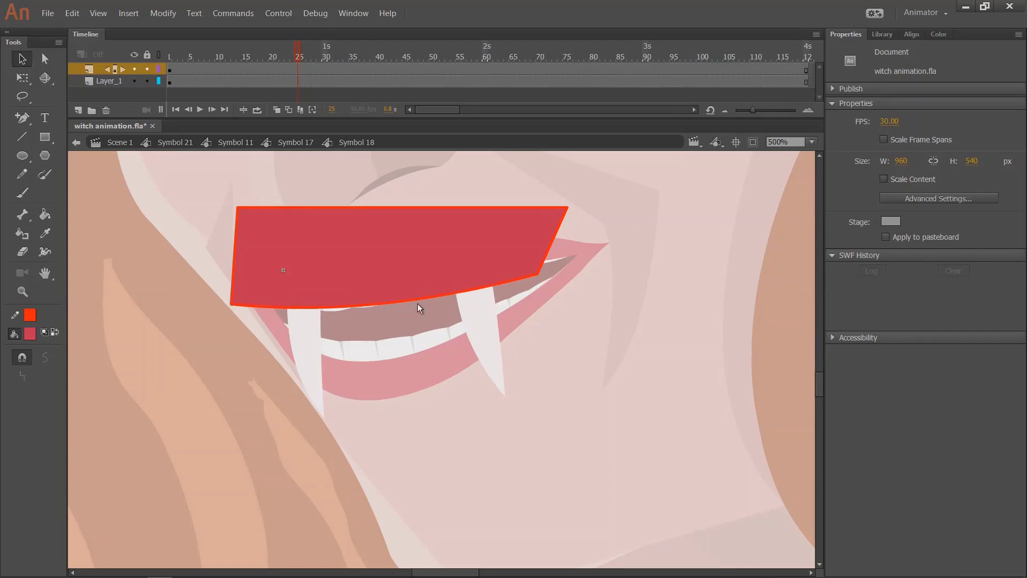
{"action": "left_click_drag", "start_coordinate": [530, 259], "coordinate": [527, 264]}
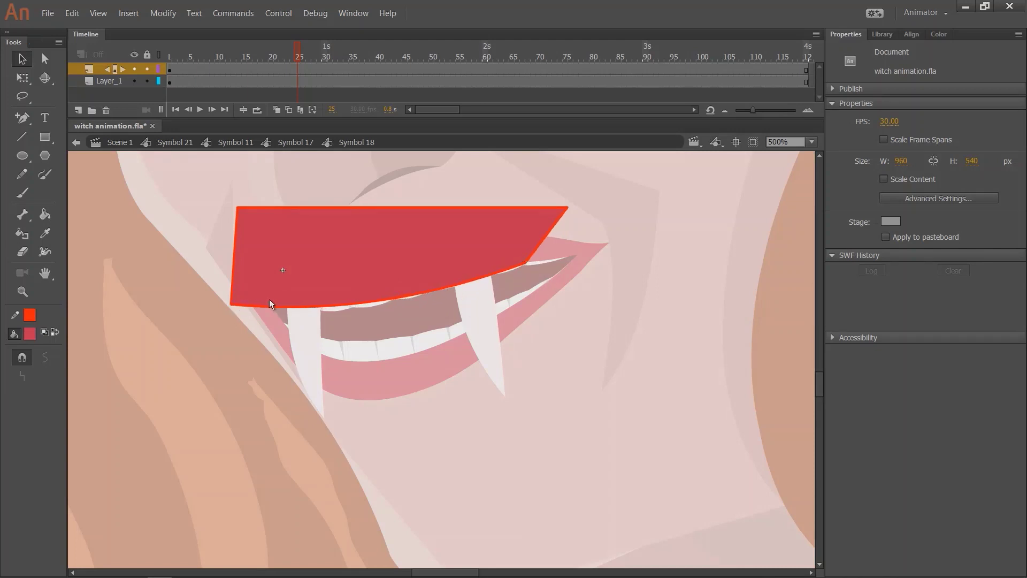
{"action": "left_click_drag", "start_coordinate": [232, 306], "coordinate": [246, 299]}
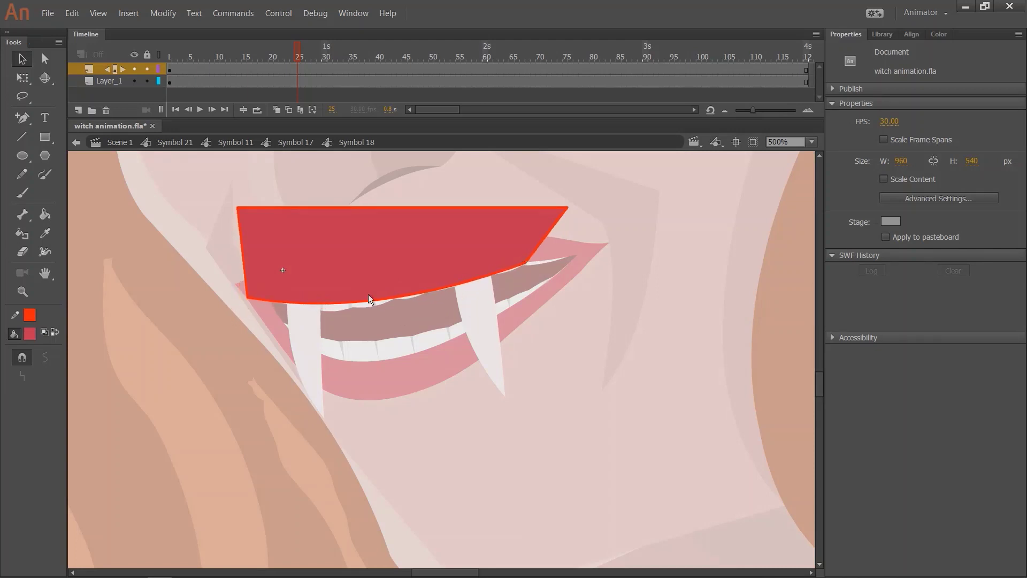
{"action": "left_click_drag", "start_coordinate": [326, 310], "coordinate": [319, 311]}
At closer zoom, refine the red shape's curved bottom edge along the teeth.
{"action": "left_click", "coordinate": [327, 304]}
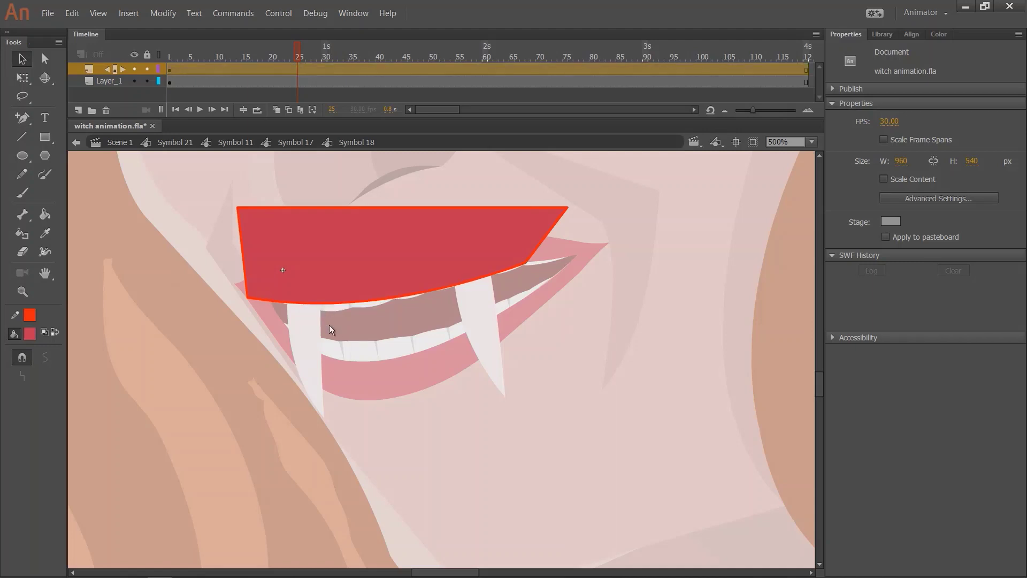
{"action": "key", "text": "ctrl+="}
{"action": "left_click_drag", "start_coordinate": [384, 335], "coordinate": [393, 343]}
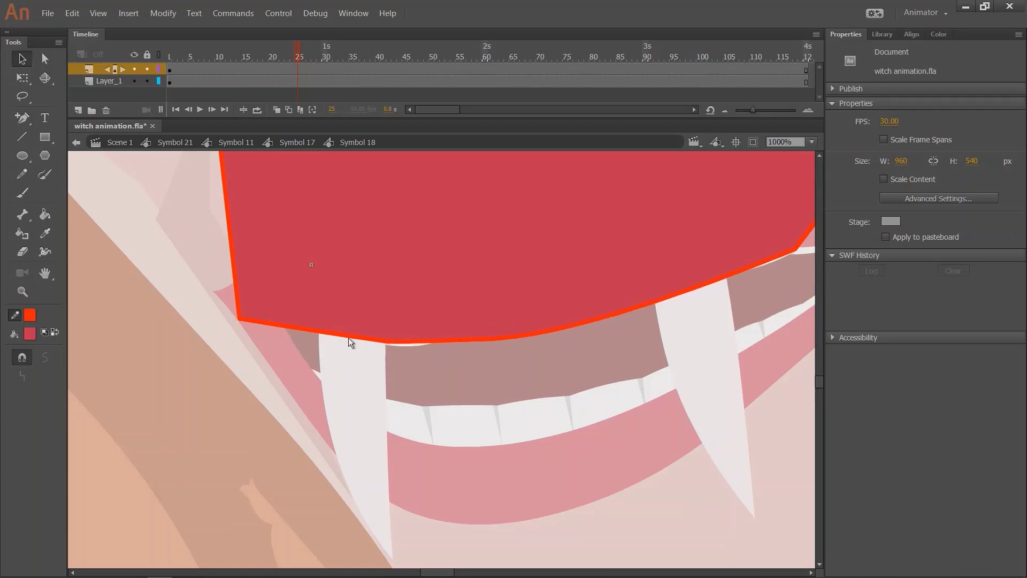
{"action": "left_click_drag", "start_coordinate": [313, 330], "coordinate": [338, 336]}
{"action": "left_click_drag", "start_coordinate": [732, 283], "coordinate": [650, 326]}
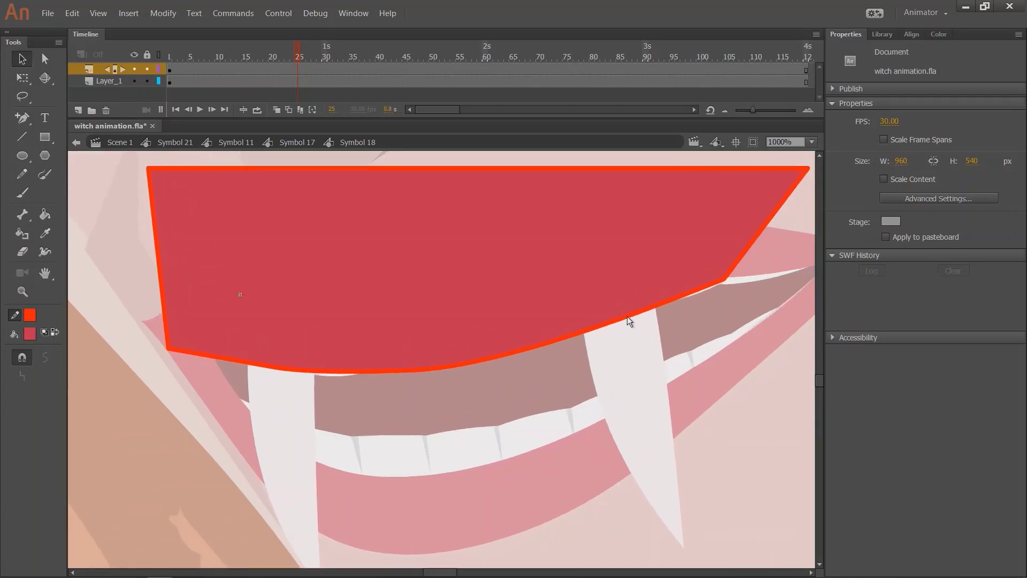
{"action": "scroll", "coordinate": [615, 235], "scroll_direction": "down", "scroll_amount": 4}
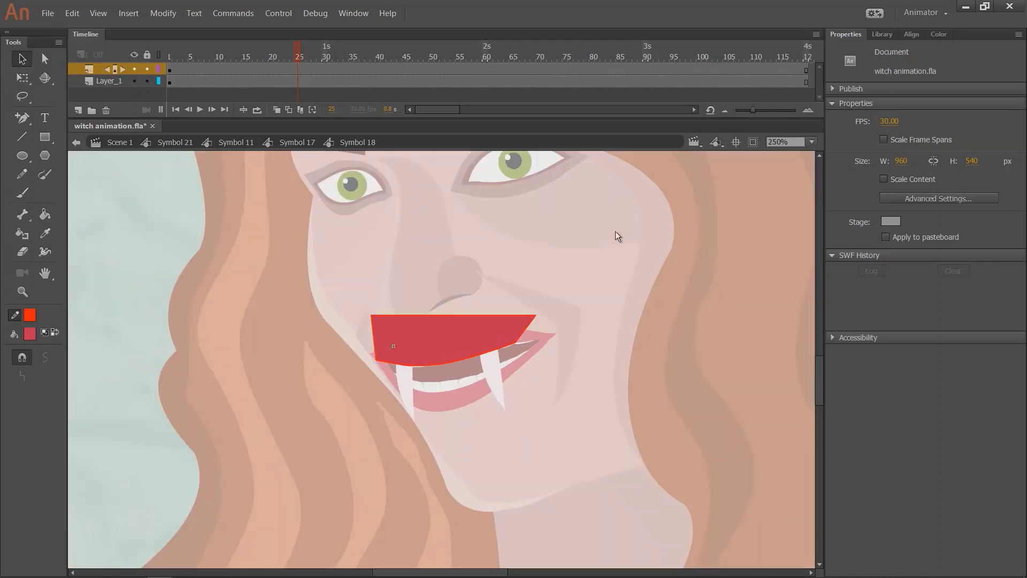
Raise the red shape's top corners and convert it to a graphic symbol.
{"action": "left_click_drag", "start_coordinate": [534, 315], "coordinate": [530, 259]}
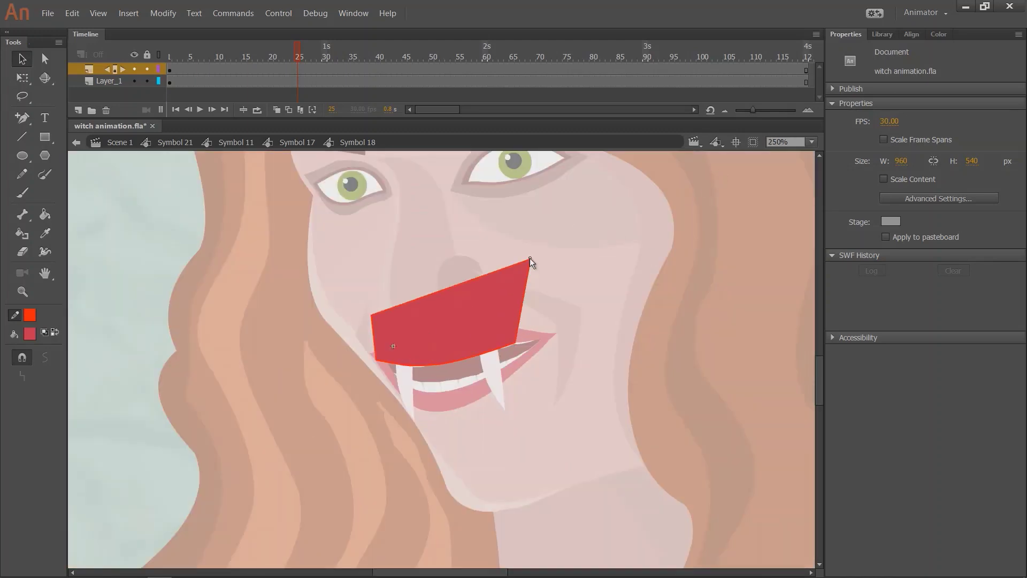
{"action": "left_click_drag", "start_coordinate": [373, 315], "coordinate": [356, 273]}
{"action": "left_click", "coordinate": [425, 306]}
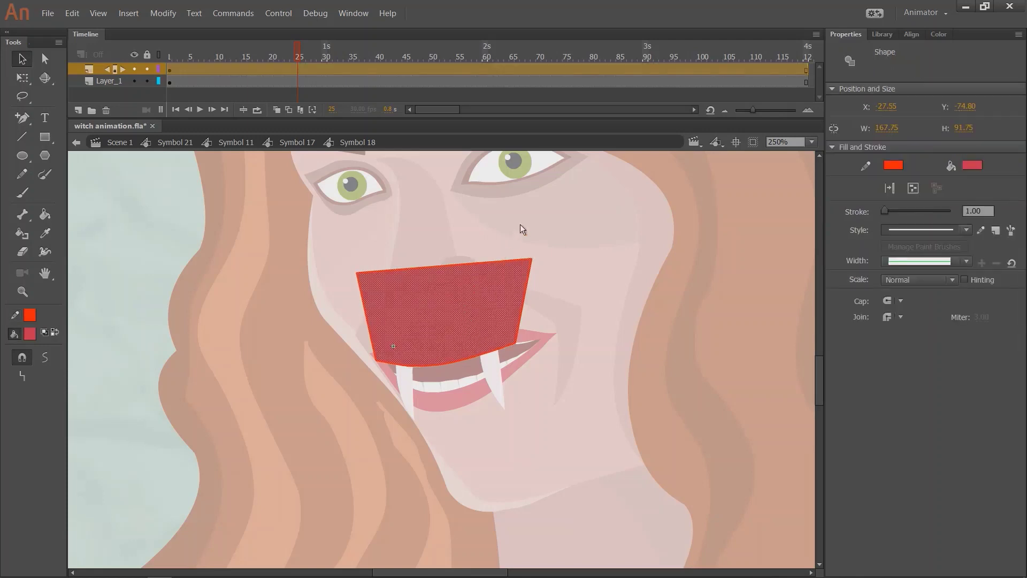
{"action": "key", "text": "F8"}
{"action": "key", "text": "Return"}
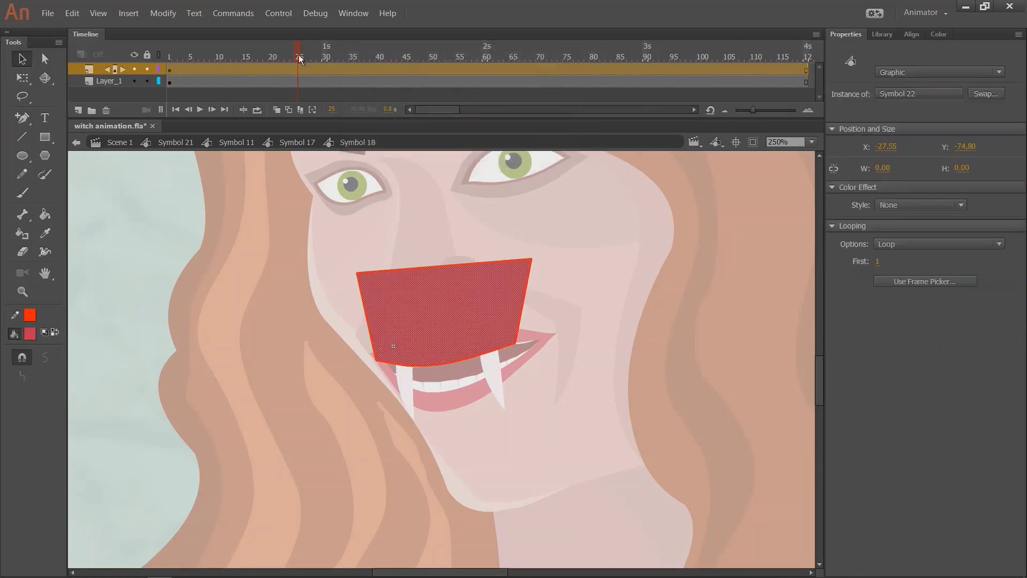
Move the red mouth cover down at the later keyframe near frame 25.
{"action": "left_click", "coordinate": [299, 55]}
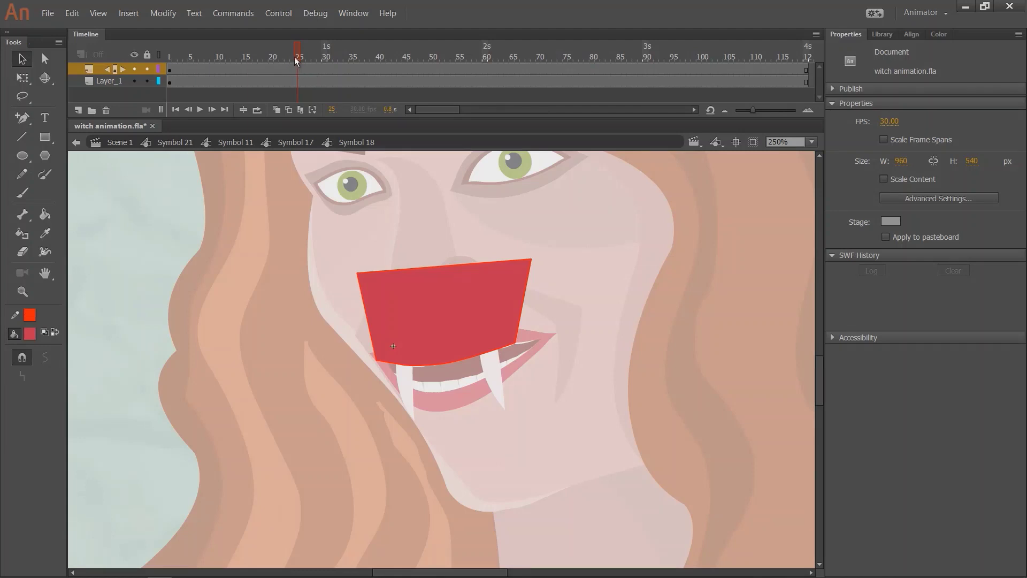
{"action": "key", "text": "shift+comma"}
{"action": "left_click", "coordinate": [296, 69]}
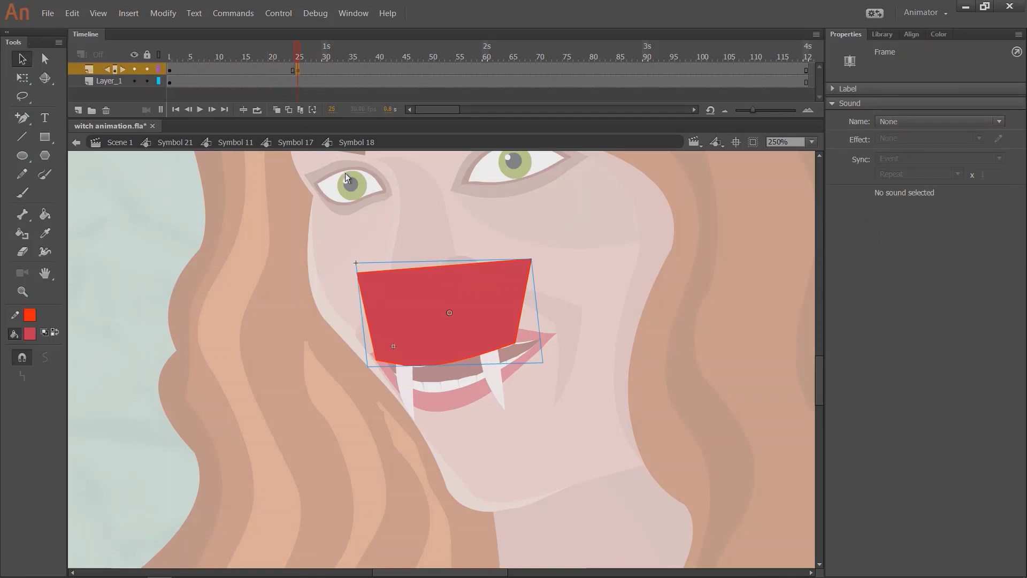
{"action": "left_click_drag", "start_coordinate": [457, 323], "coordinate": [473, 389]}
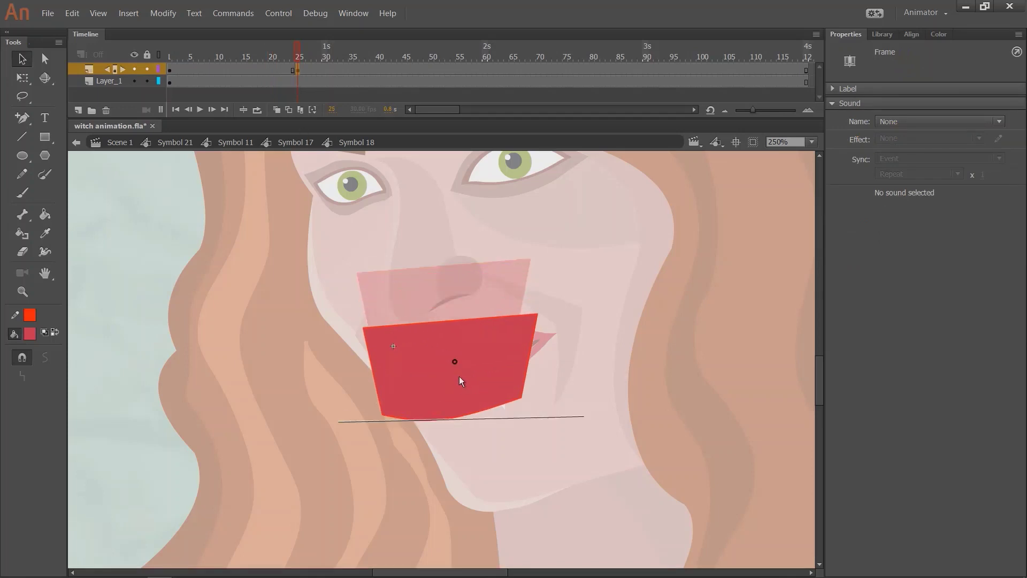
Add a classic tween to the red cover's span and play it.
{"action": "right_click", "coordinate": [274, 72]}
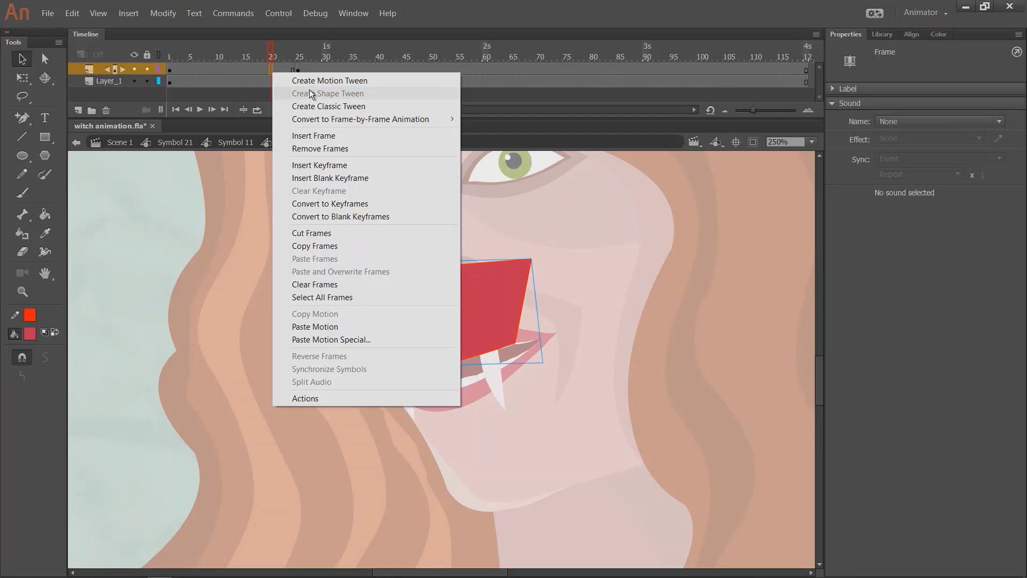
{"action": "left_click", "coordinate": [313, 105]}
{"action": "key", "text": "Return"}
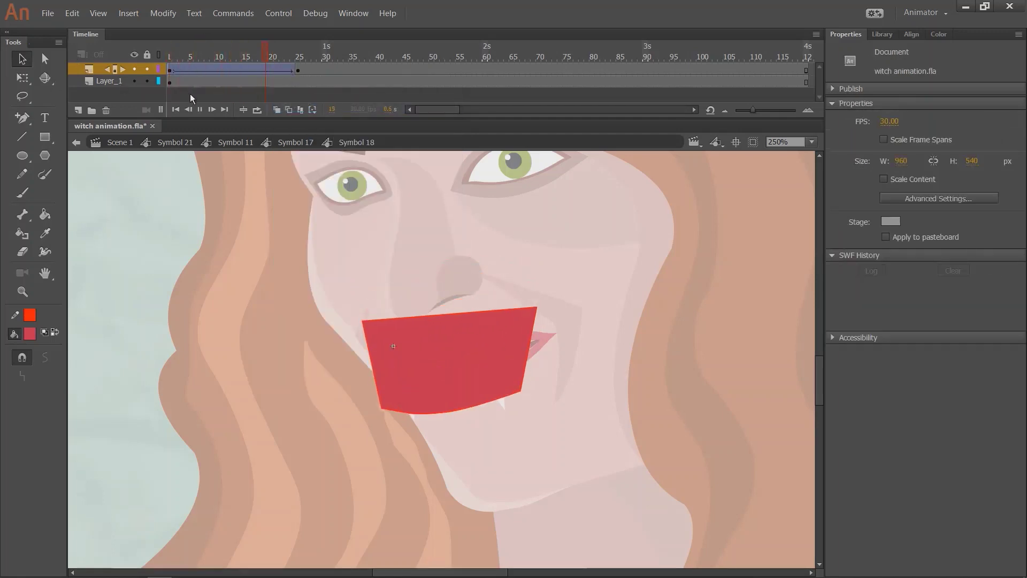
Make the red cover's layer a mask and preview the masked mouth.
{"action": "left_click", "coordinate": [115, 71]}
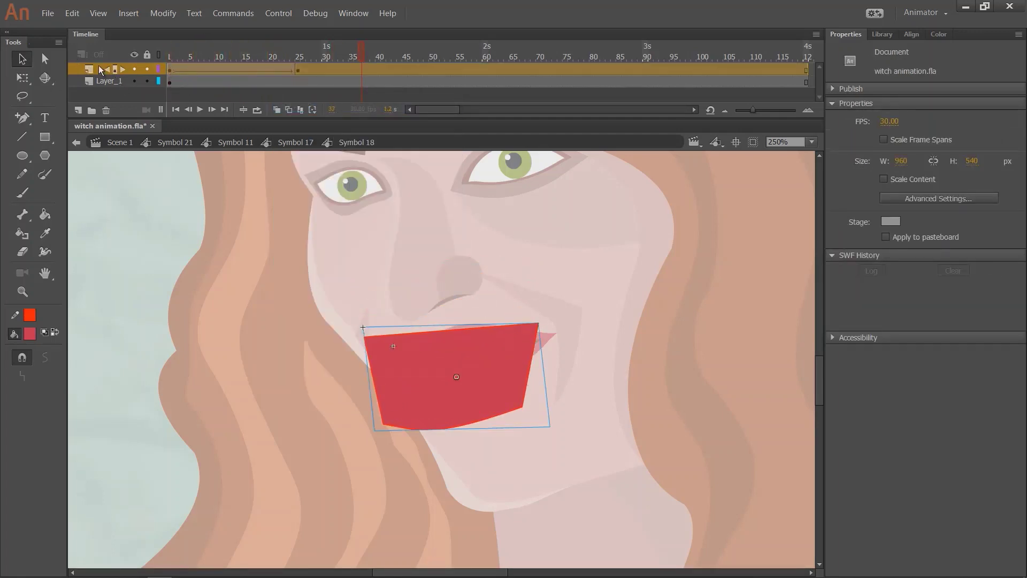
{"action": "right_click", "coordinate": [96, 68]}
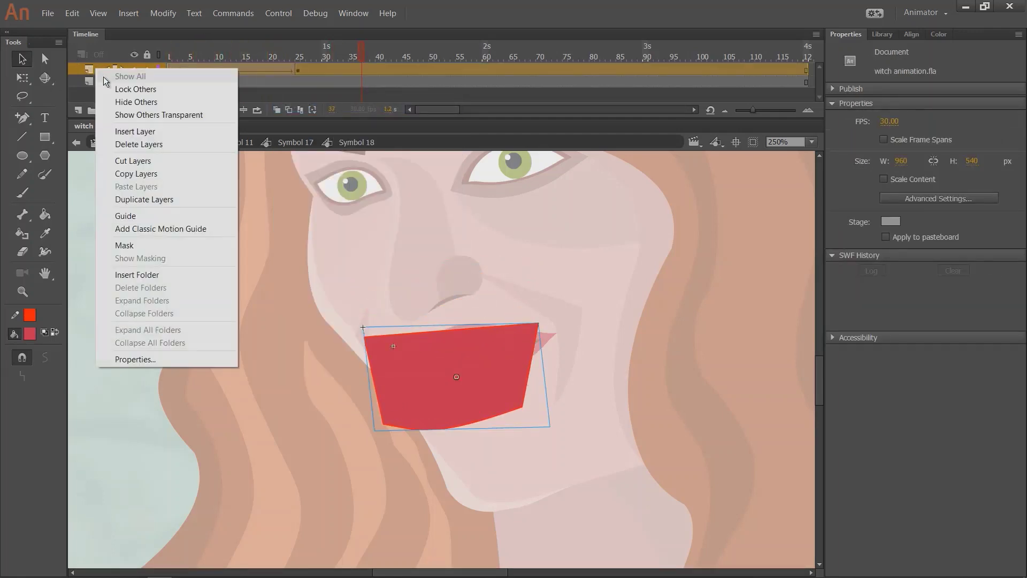
{"action": "left_click", "coordinate": [140, 246]}
{"action": "key", "text": "Return"}
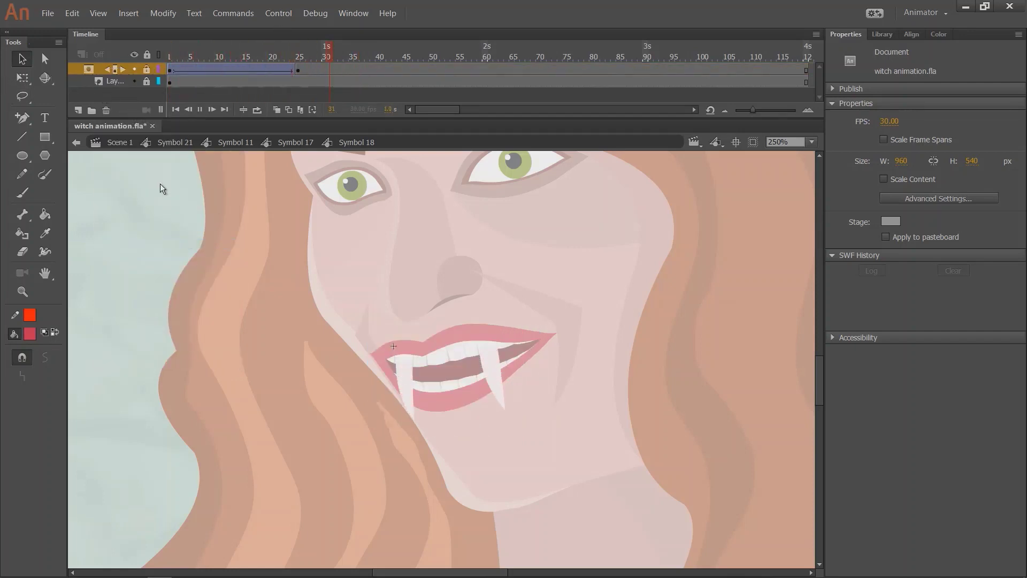
Turn the top layer into a guide, remove its extra frames and check playback.
{"action": "key", "text": "Return"}
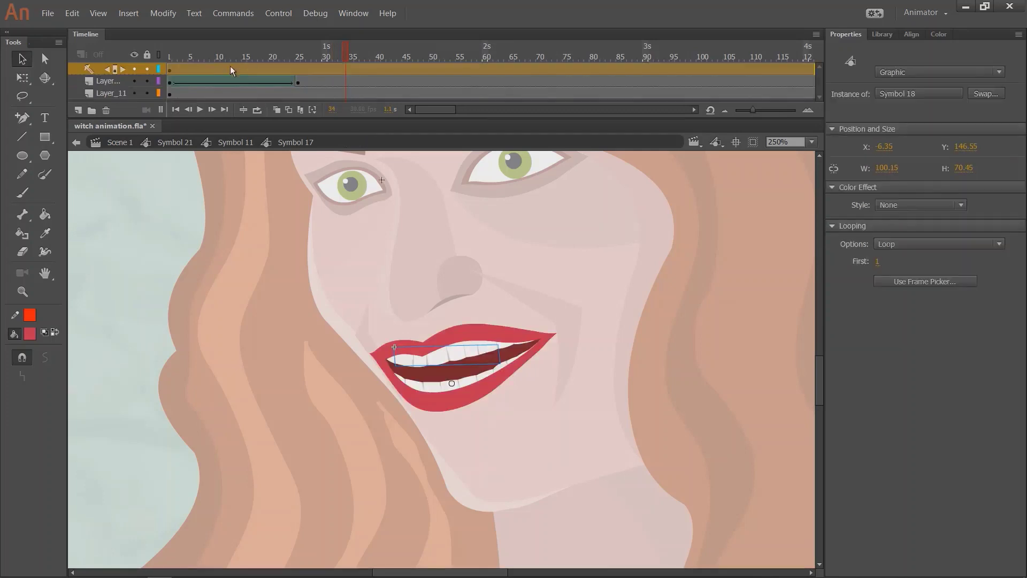
{"action": "right_click", "coordinate": [97, 69]}
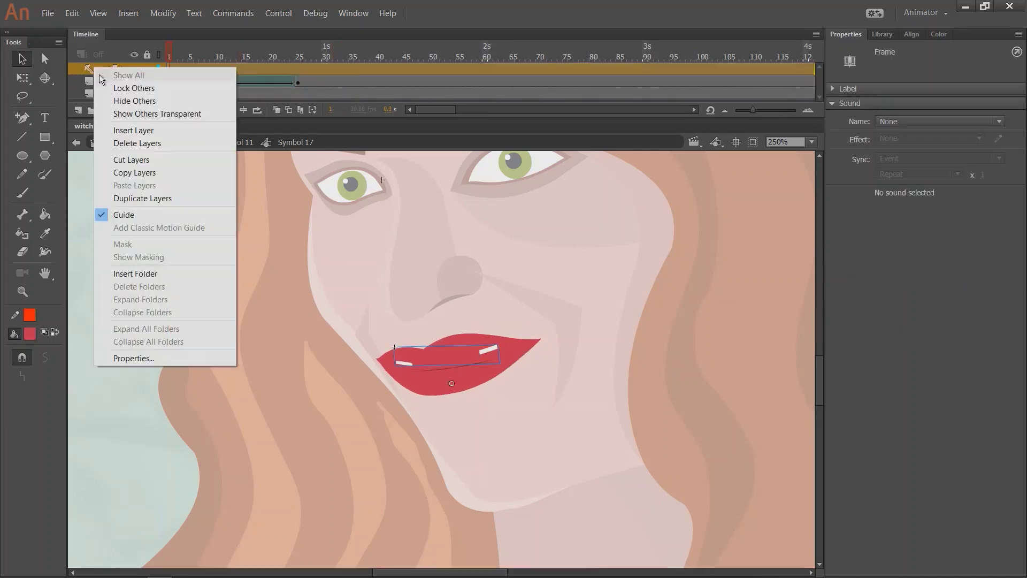
{"action": "left_click", "coordinate": [153, 215]}
{"action": "left_click", "coordinate": [182, 68]}
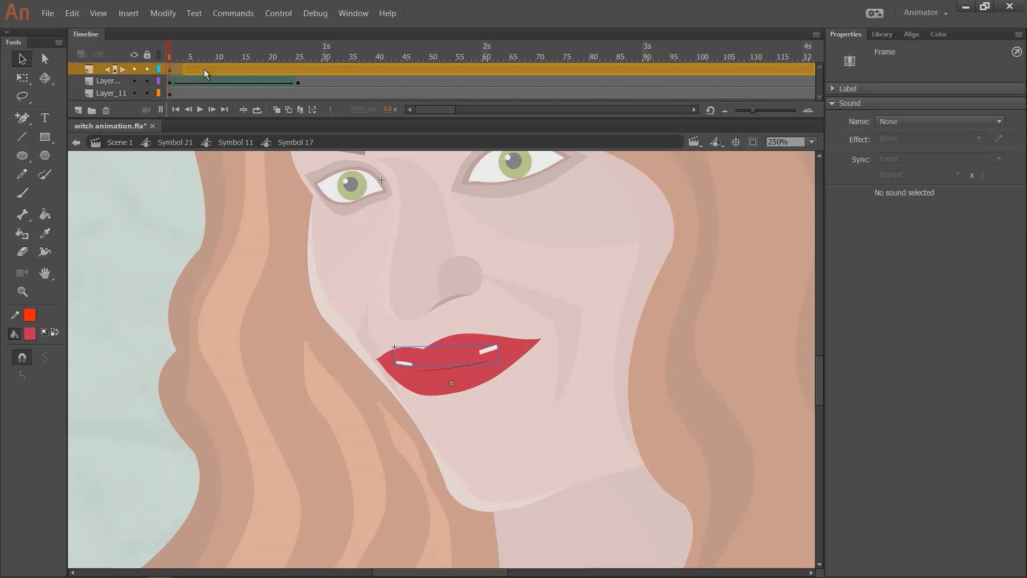
{"action": "key", "text": "shift+F5"}
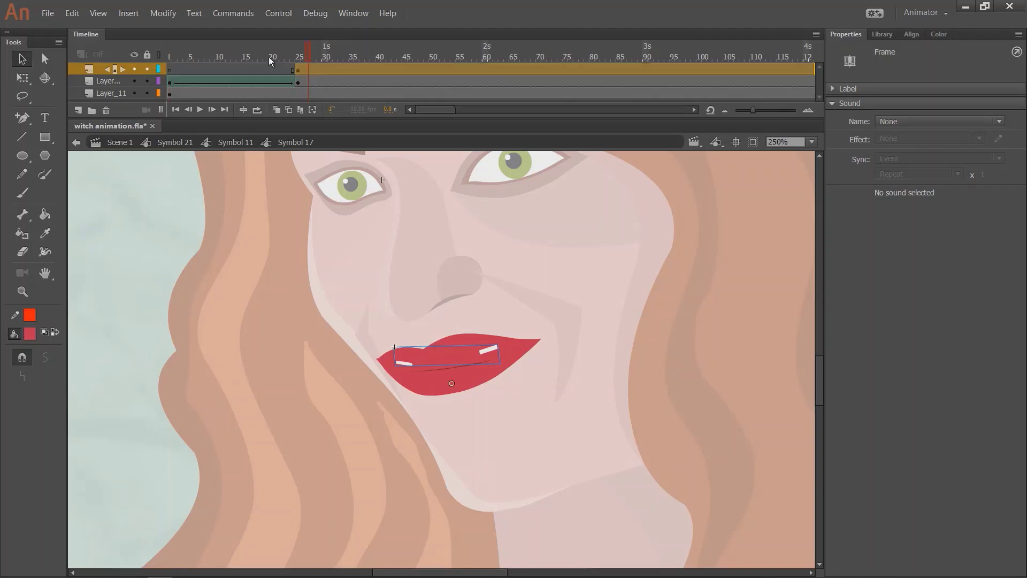
{"action": "key", "text": "Return"}
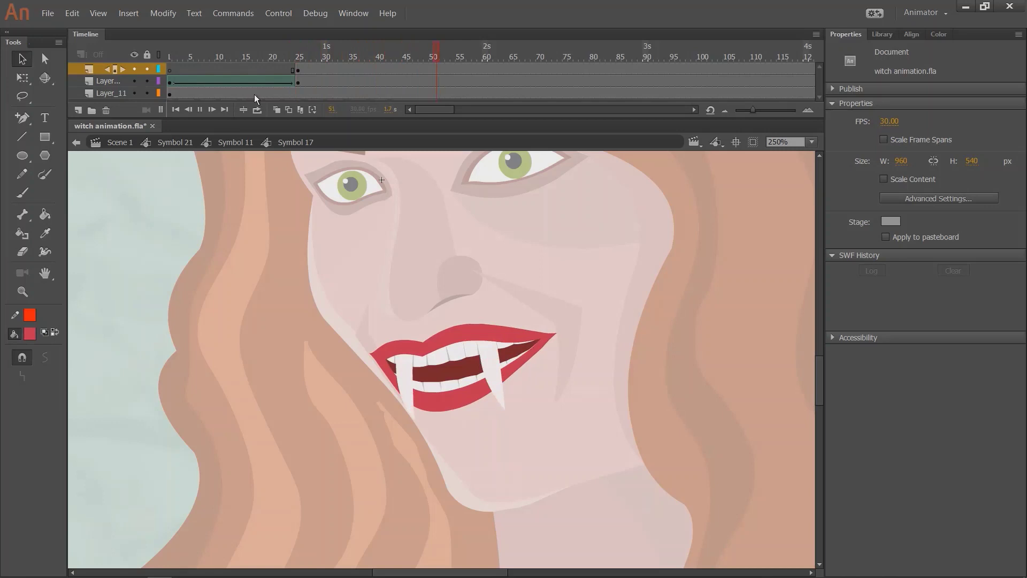
{"action": "key", "text": "Return"}
Lengthen the fang tween to frame 28 inside the mouth symbol and preview from the face.
{"action": "double_click", "coordinate": [485, 354]}
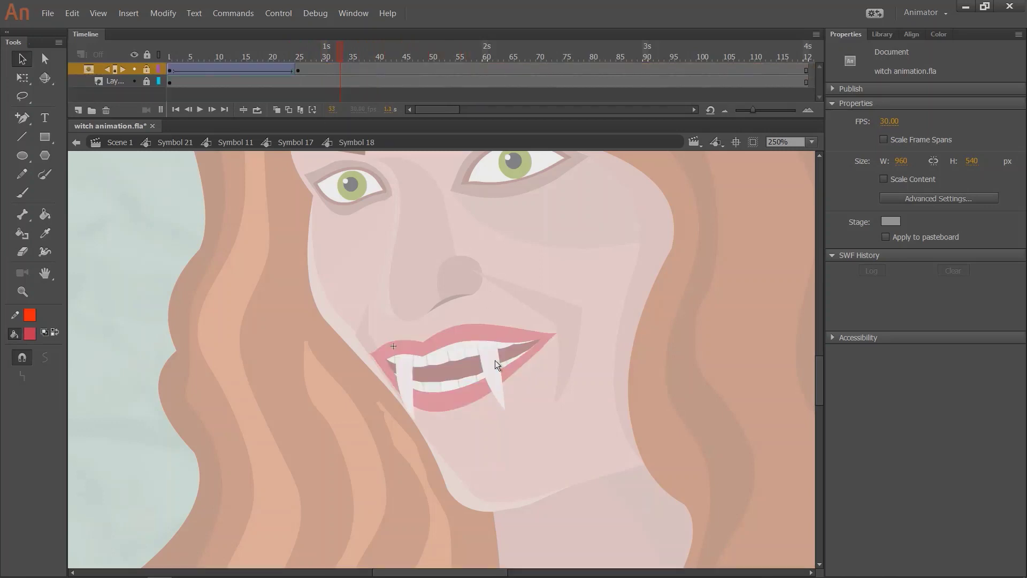
{"action": "left_click_drag", "start_coordinate": [292, 71], "coordinate": [312, 88]}
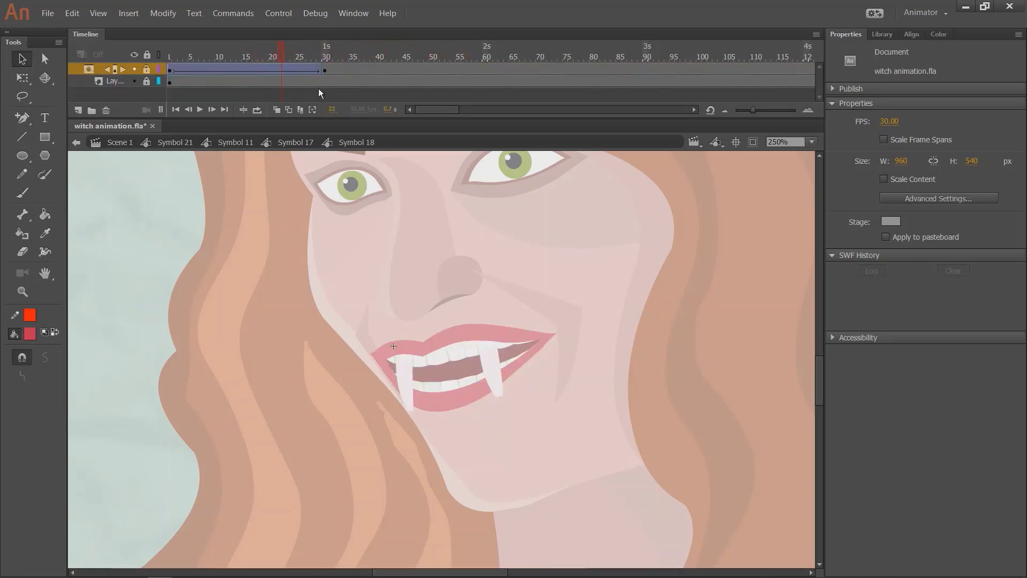
{"action": "key", "text": "Return"}
{"action": "double_click", "coordinate": [188, 200]}
{"action": "key", "text": "Return"}
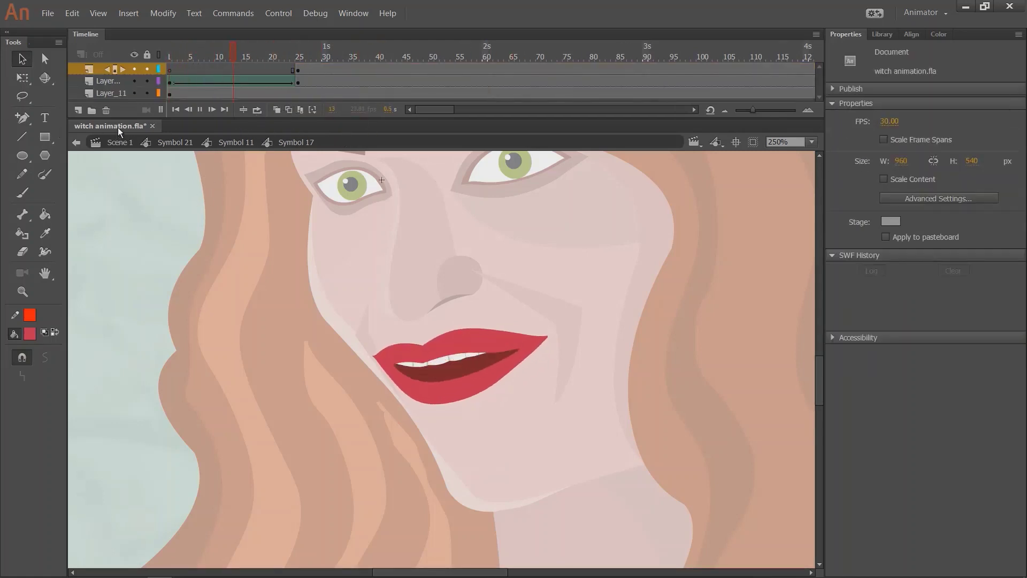
{"action": "key", "text": "Return"}
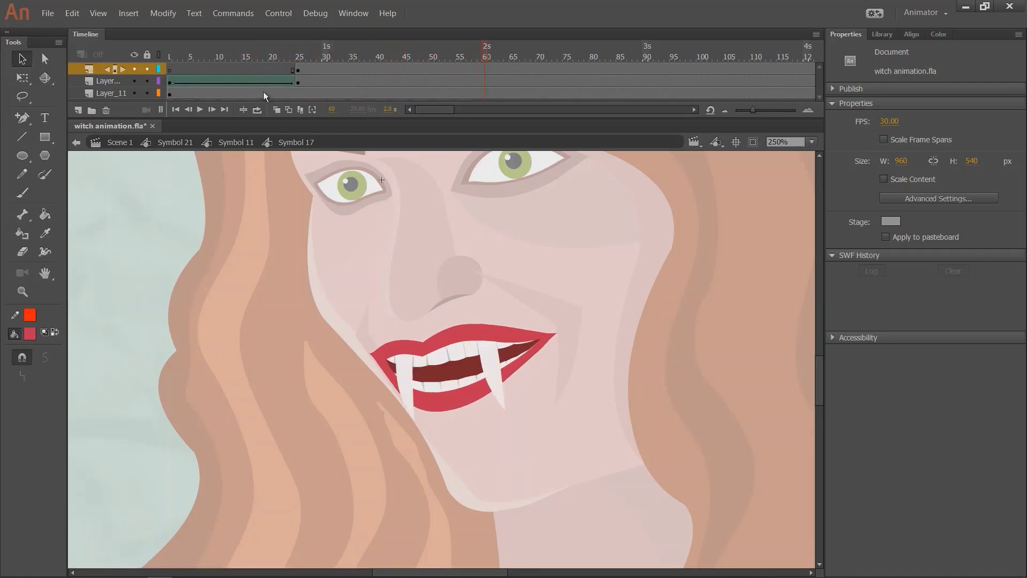
{"action": "key", "text": "ctrl+2"}
Zoom in on the face and replay the mouth animation.
{"action": "key", "text": "Return"}
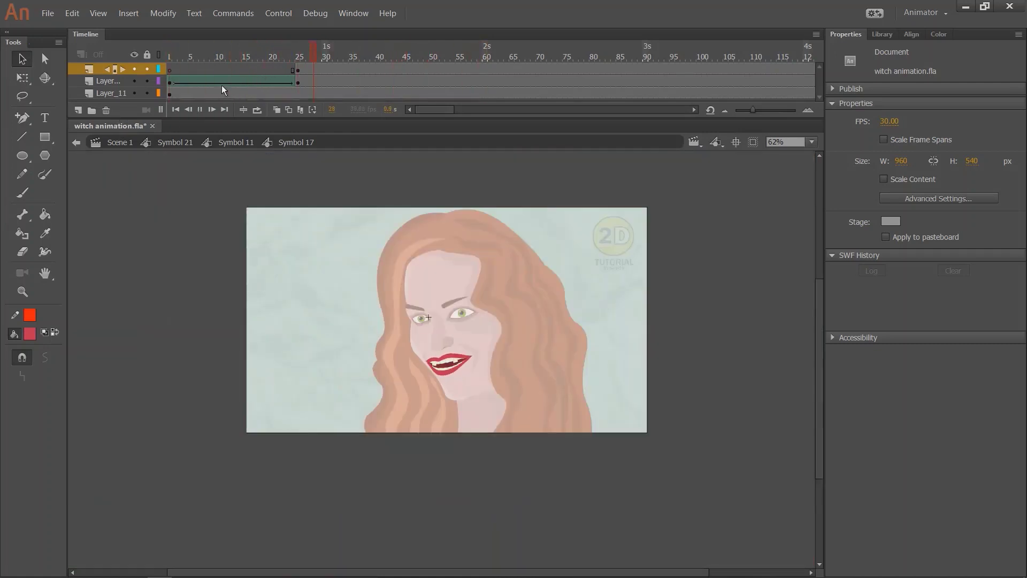
{"action": "key", "text": "Return"}
{"action": "key", "text": "ctrl+="}
{"action": "left_click", "coordinate": [265, 65]}
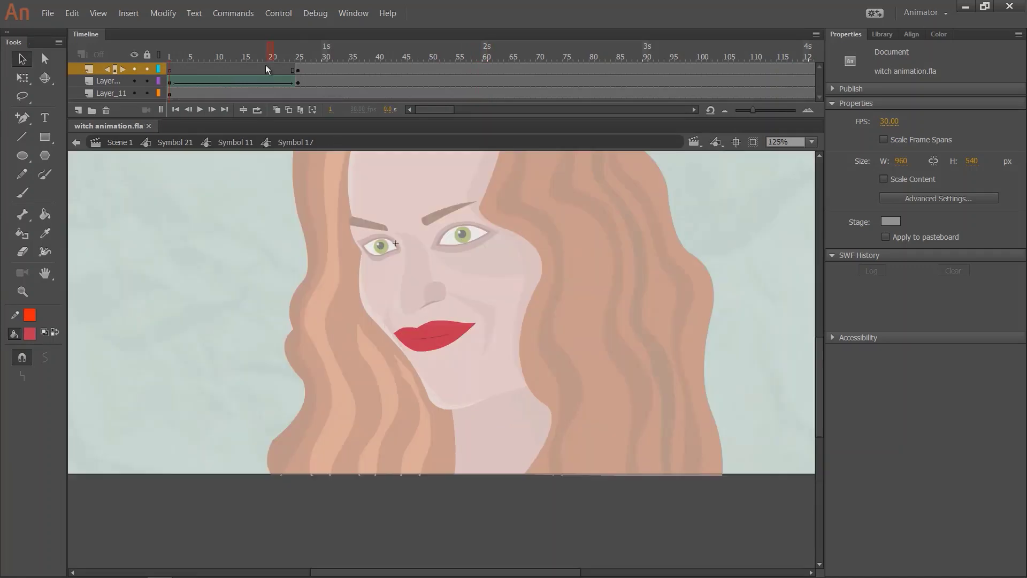
{"action": "key", "text": "Return"}
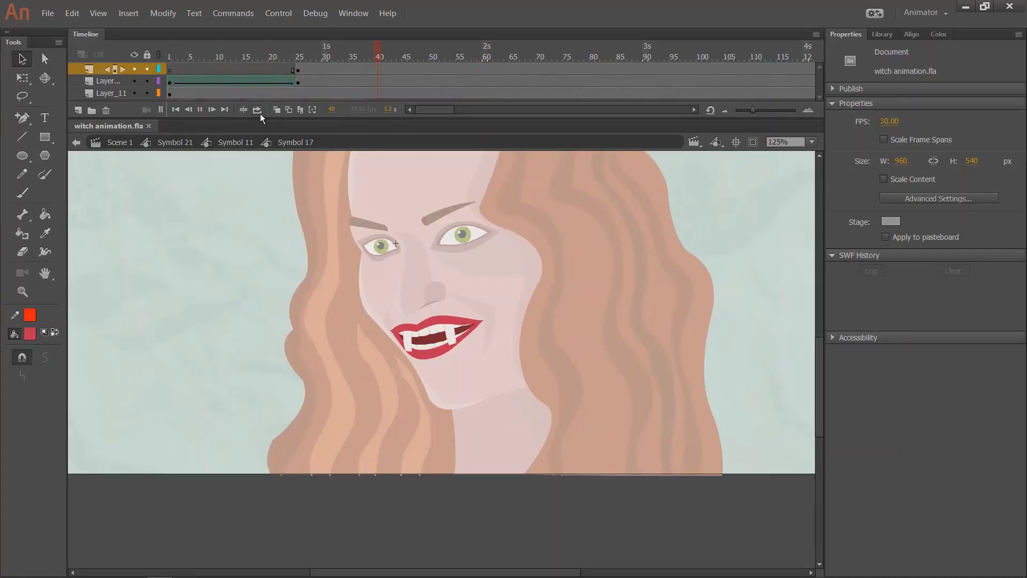
{"action": "key", "text": "Return"}
Add easing to the mouth tween and play the eased animation.
{"action": "left_click", "coordinate": [251, 84]}
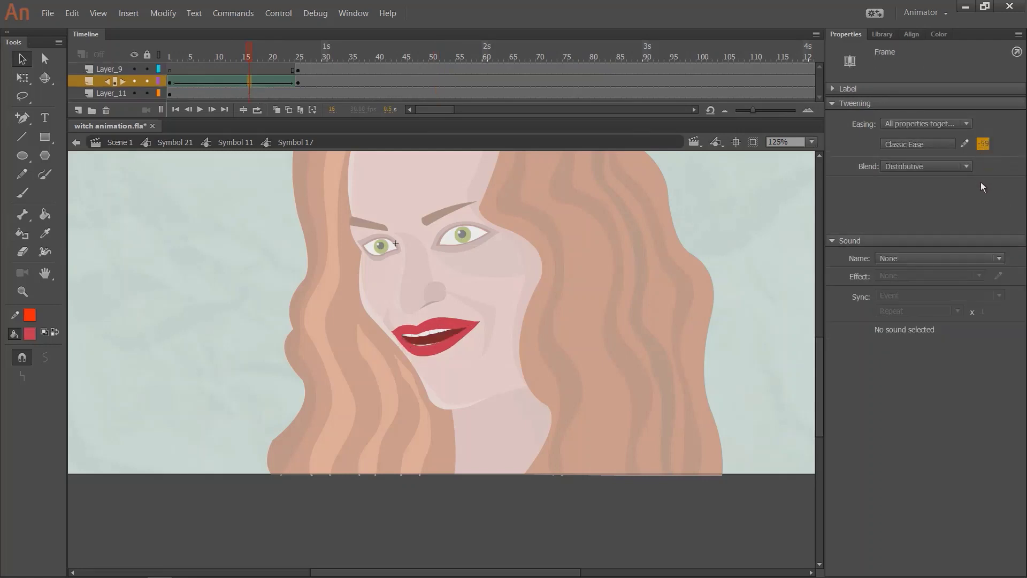
{"action": "left_click_drag", "start_coordinate": [981, 181], "coordinate": [980, 183]}
{"action": "left_click", "coordinate": [167, 81]}
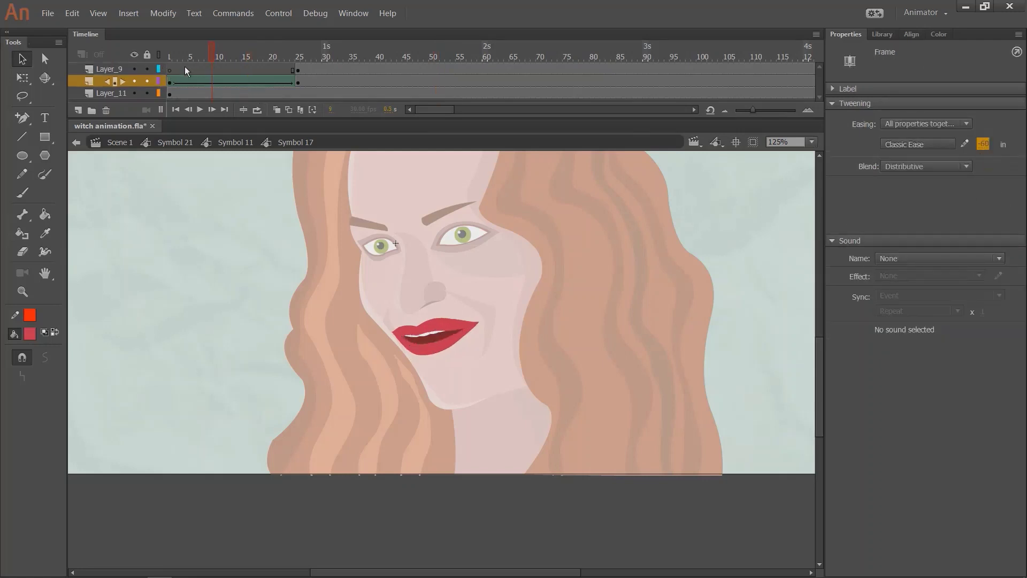
{"action": "key", "text": "Return"}
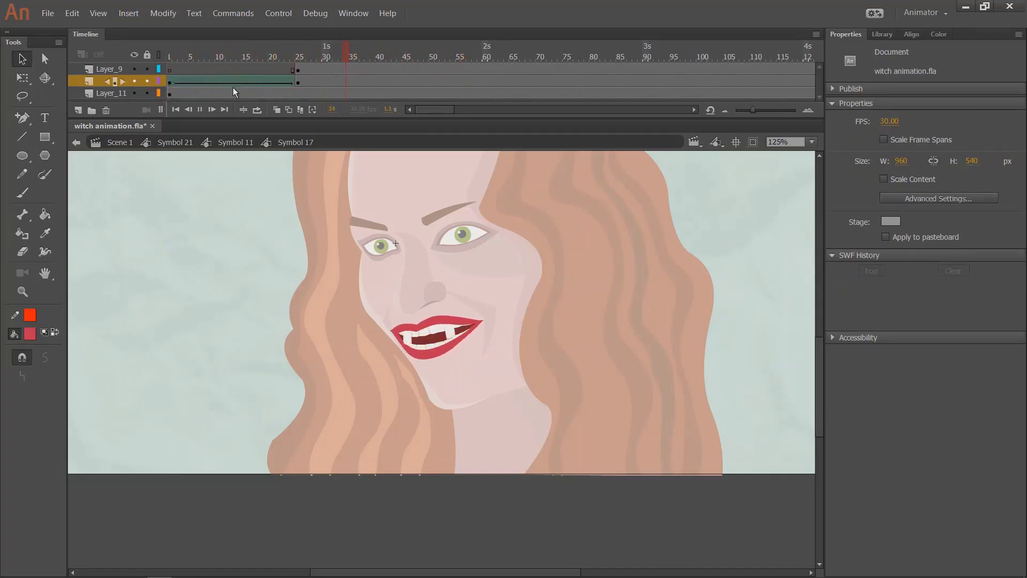
At frame 30, select the teeth graphic (Symbol 18) and zoom to 500%.
{"action": "left_click", "coordinate": [329, 58]}
{"action": "left_click", "coordinate": [455, 332]}
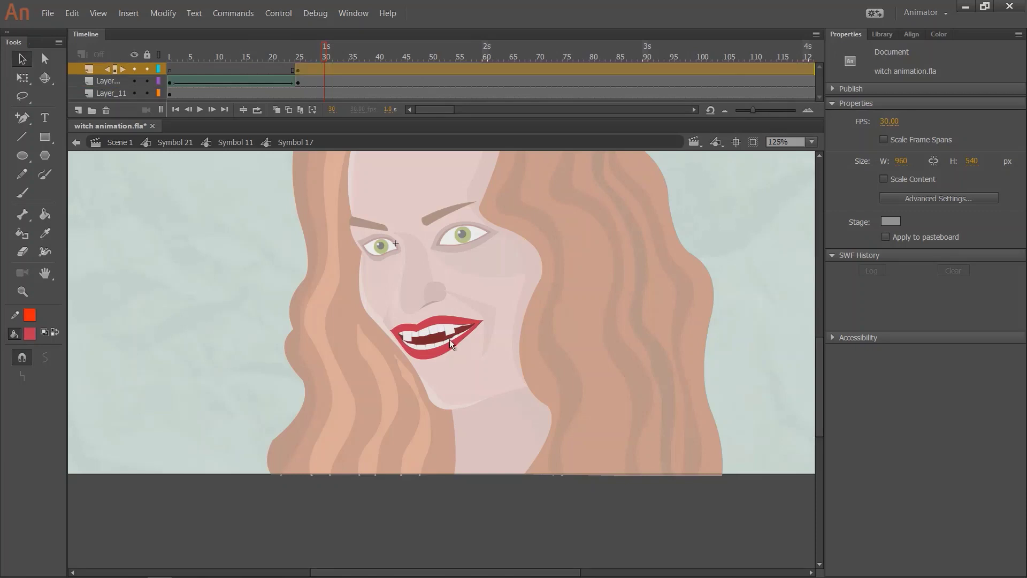
{"action": "key", "text": "ctrl+equal"}
{"action": "key", "text": "ctrl+equal"}
Preview the fang-lengthening tween inside the teeth symbol (Symbol 18).
{"action": "double_click", "coordinate": [517, 359]}
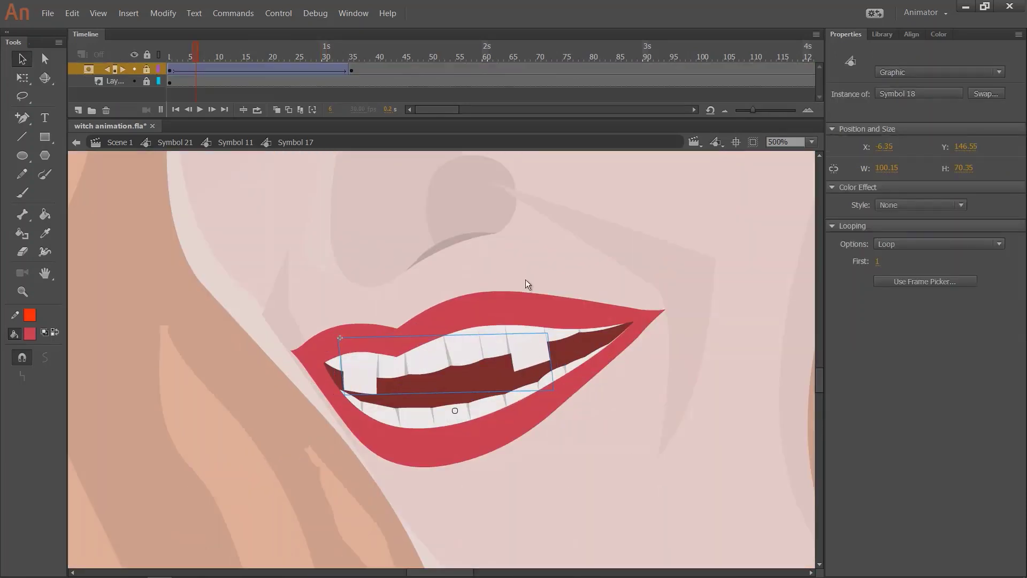
{"action": "left_click", "coordinate": [238, 73]}
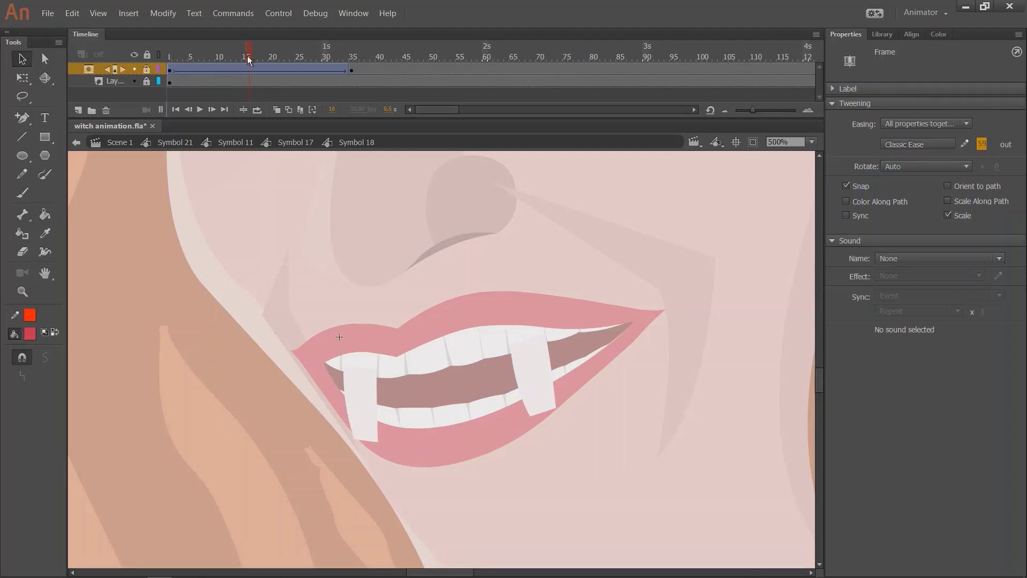
{"action": "left_click", "coordinate": [272, 166]}
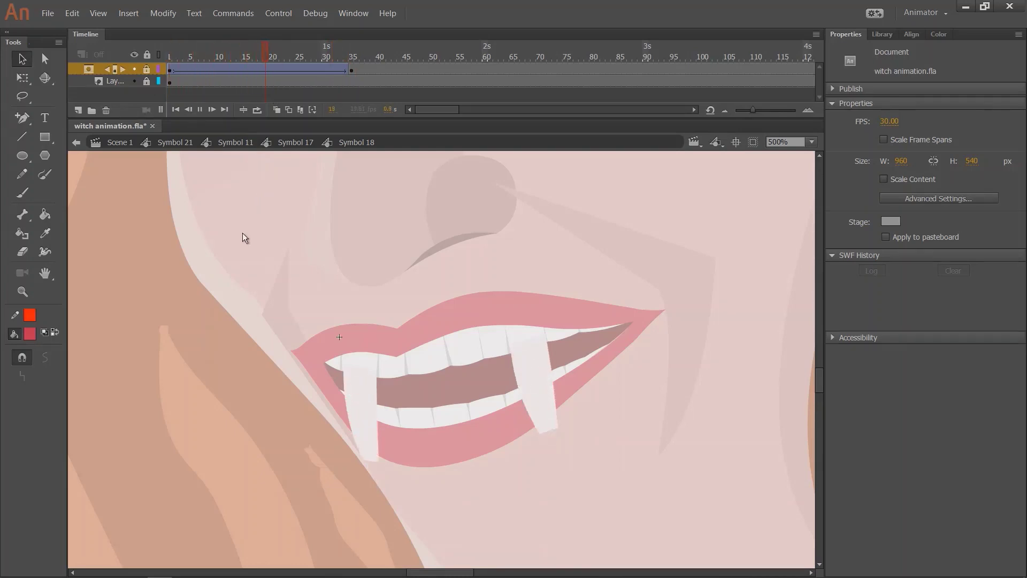
Return to the mouth symbol (Symbol 17), zoomed out and centred on the whole face.
{"action": "left_click", "coordinate": [295, 142]}
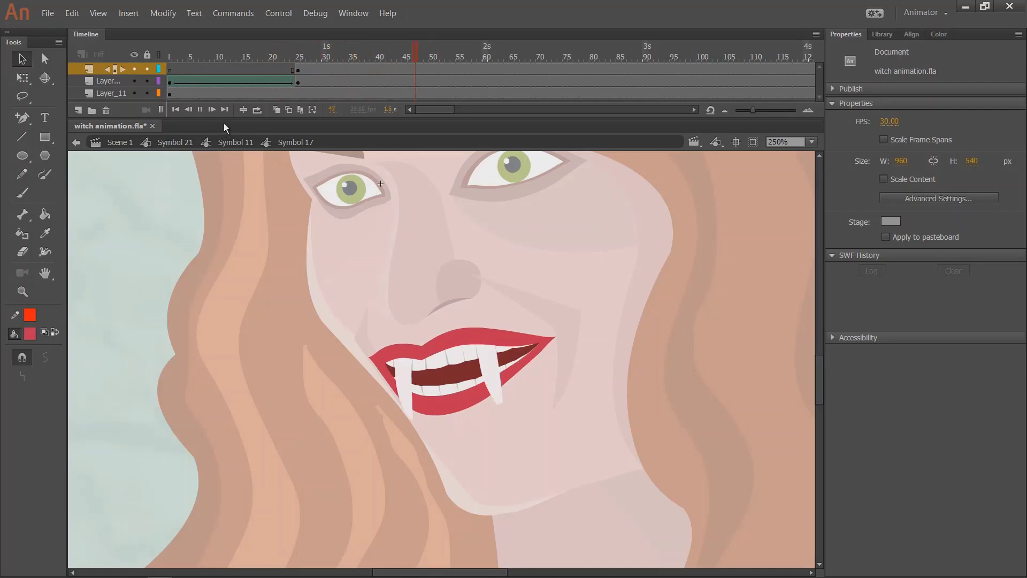
{"action": "key", "text": "ctrl+minus"}
{"action": "key", "text": "Return"}
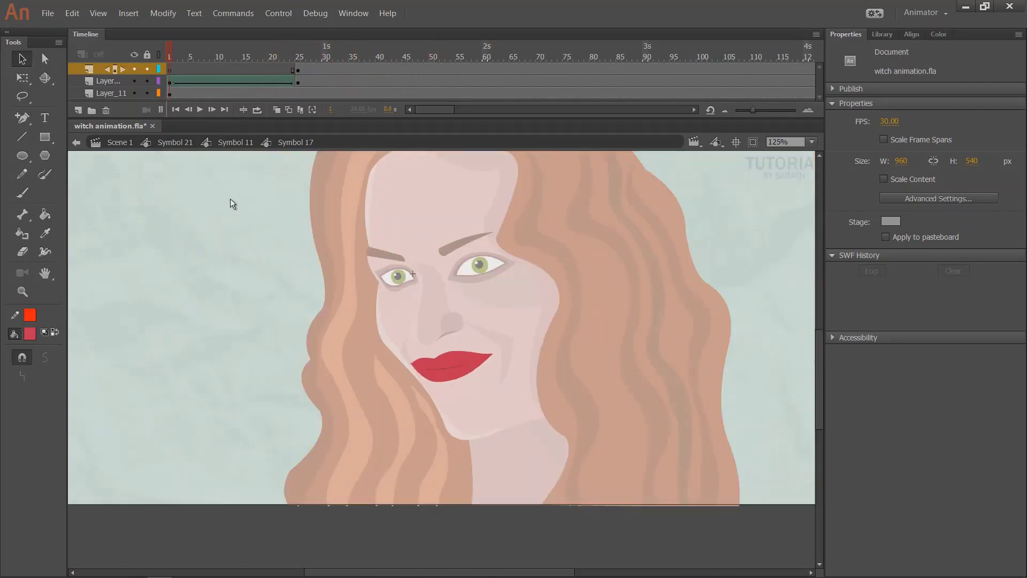
{"action": "left_click_drag", "start_coordinate": [257, 214], "coordinate": [209, 260]}
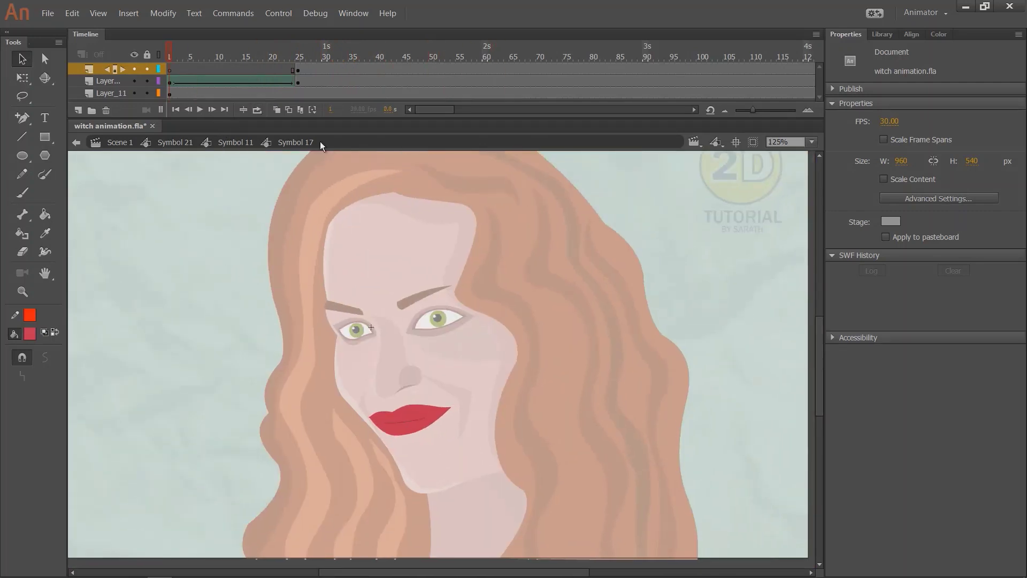
Play the mouth-opening animation, then open the left-hand eye symbol (Symbol 10).
{"action": "left_click", "coordinate": [235, 142]}
{"action": "key", "text": "Return"}
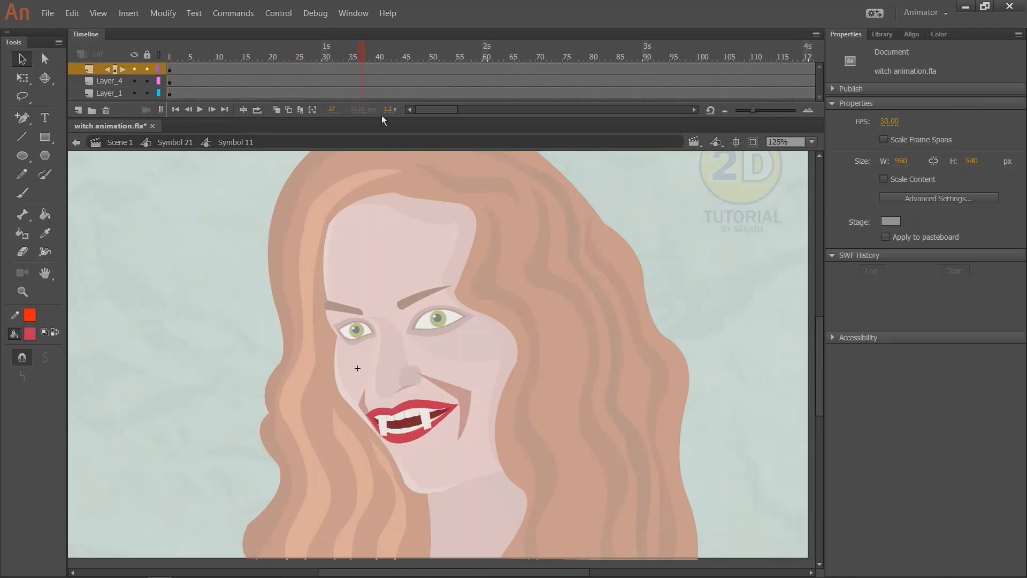
{"action": "double_click", "coordinate": [232, 296]}
{"action": "left_click", "coordinate": [358, 332]}
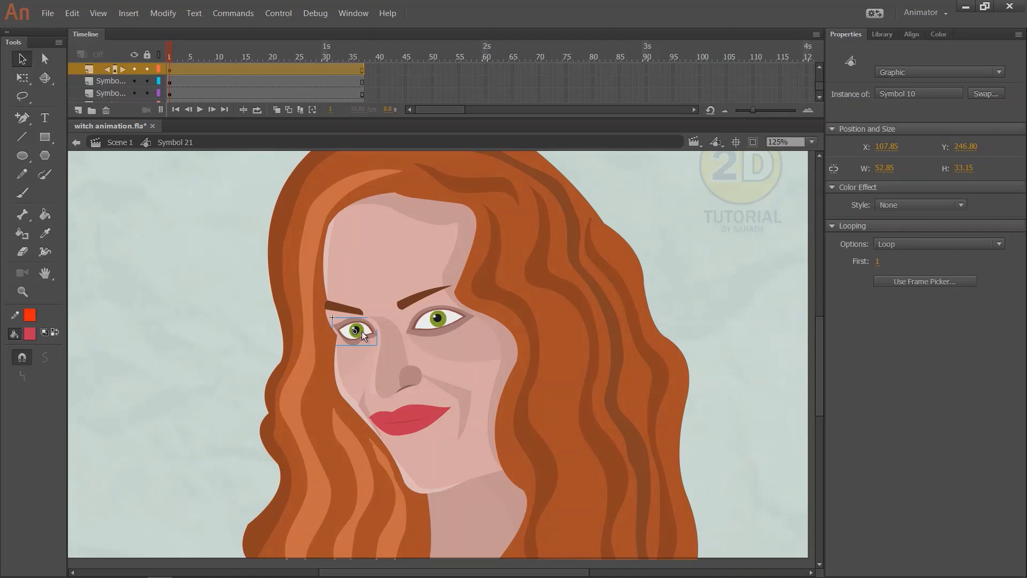
{"action": "double_click", "coordinate": [362, 332]}
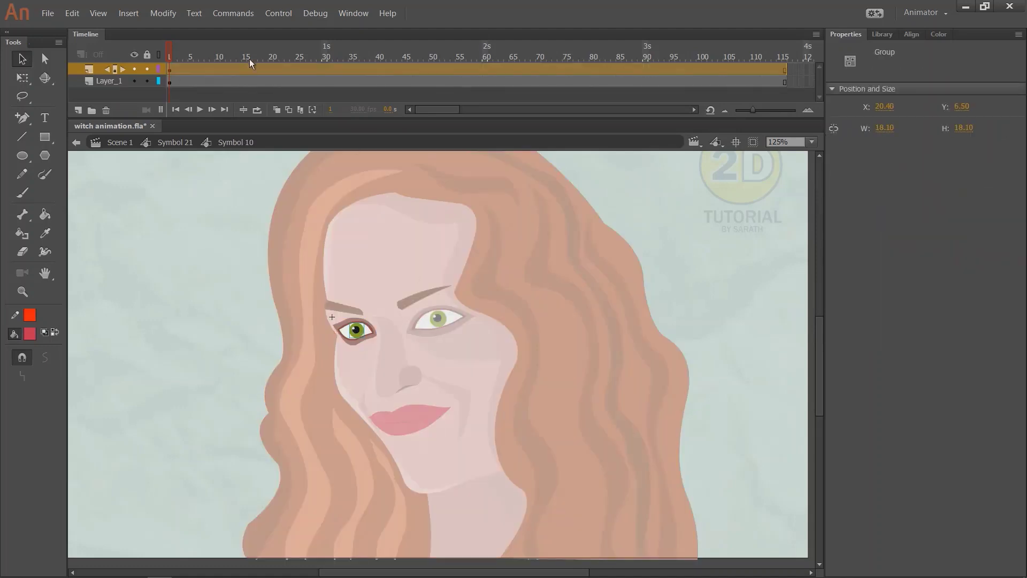
At frame 1, nudge the left iris two steps left and one step down.
{"action": "left_click", "coordinate": [162, 73]}
{"action": "left_click_drag", "start_coordinate": [274, 78], "coordinate": [168, 75]}
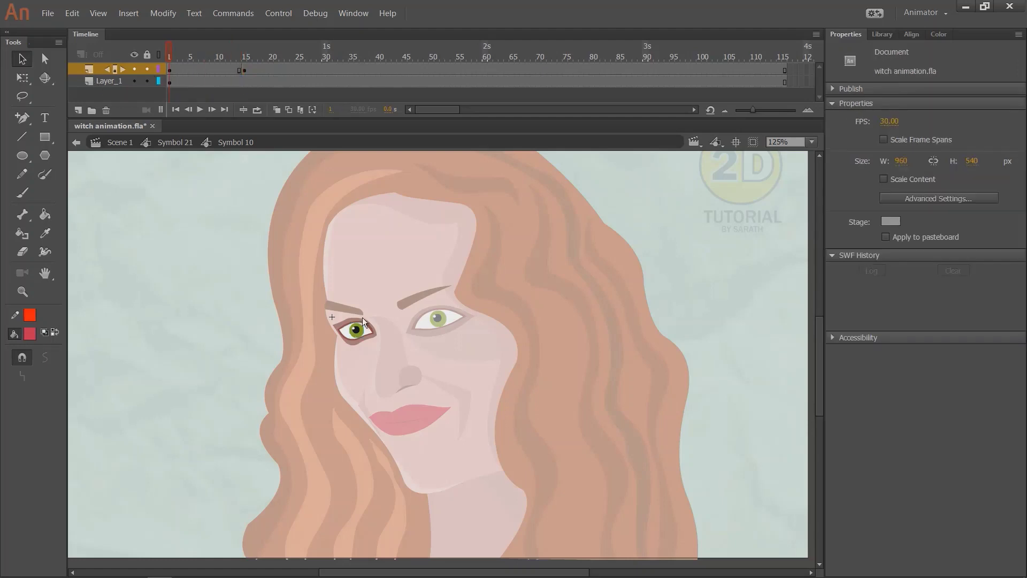
{"action": "left_click", "coordinate": [355, 330]}
{"action": "key", "text": "ctrl+="}
{"action": "key", "text": "ctrl+="}
{"action": "key", "text": "Left"}
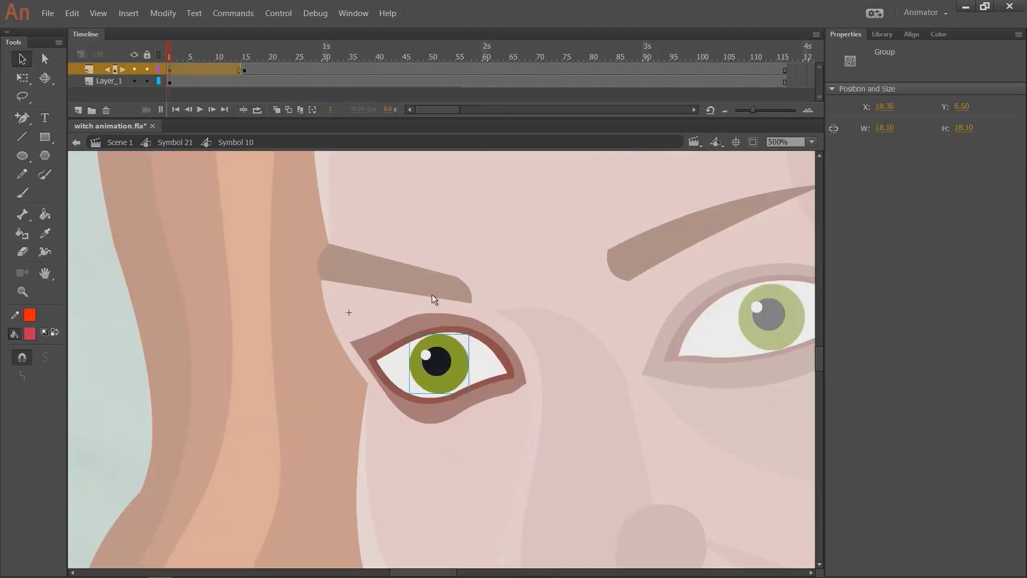
{"action": "key", "text": "Left"}
{"action": "key", "text": "Left"}
{"action": "key", "text": "Left"}
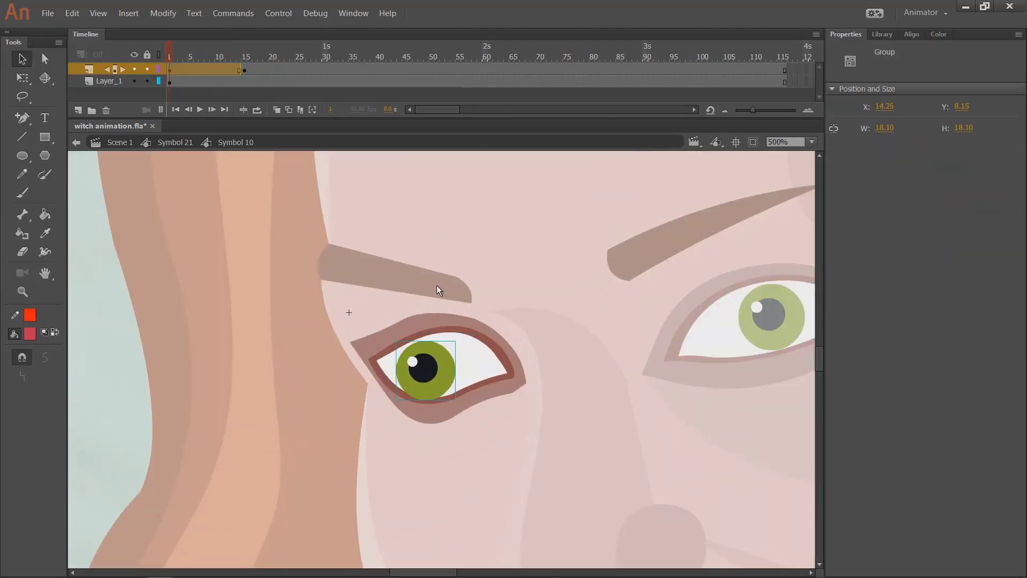
{"action": "key", "text": "Down"}
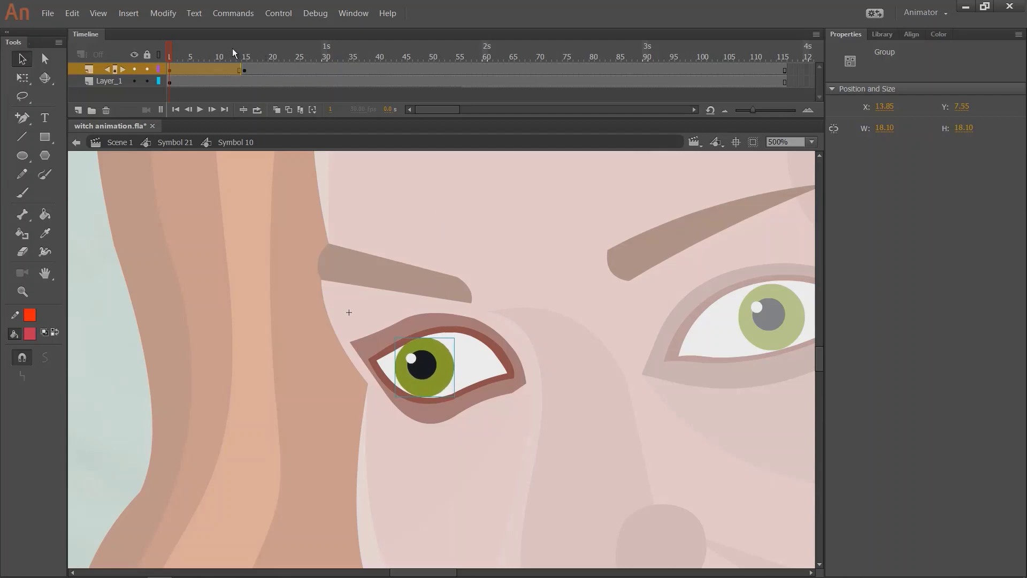
Create a classic tween between the iris keyframes over frames 1–14.
{"action": "left_click", "coordinate": [237, 56]}
{"action": "left_click", "coordinate": [215, 68]}
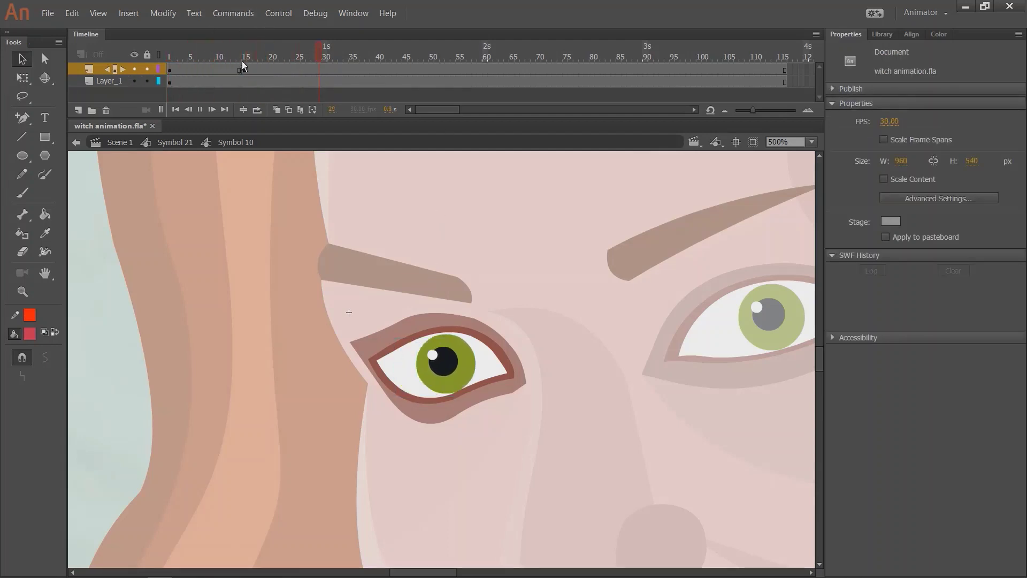
{"action": "right_click", "coordinate": [215, 68]}
{"action": "left_click", "coordinate": [257, 100]}
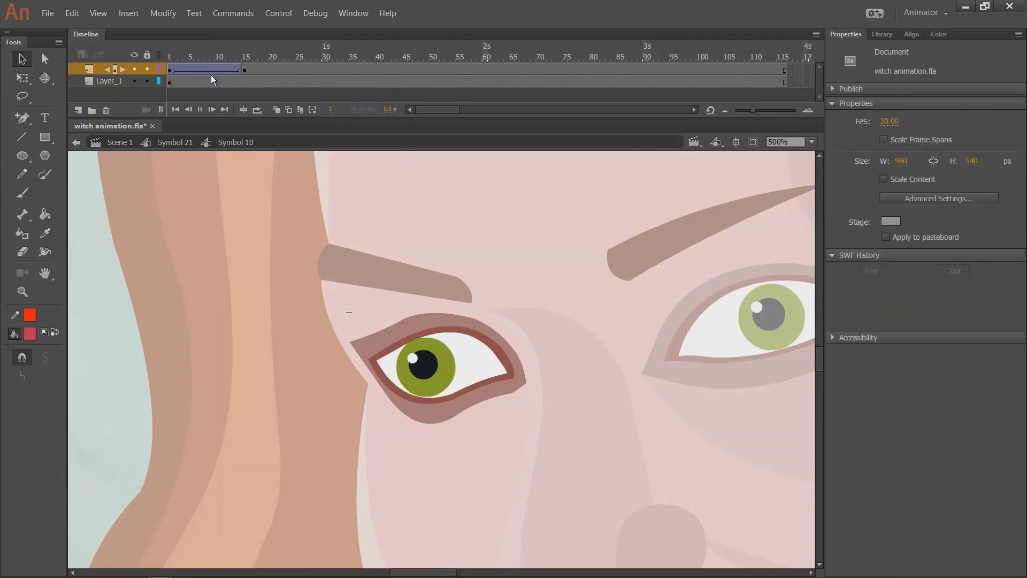
{"action": "left_click_drag", "start_coordinate": [212, 73], "coordinate": [223, 72]}
Set the iris tween's ease to 100 and scrub to preview the motion.
{"action": "left_click", "coordinate": [235, 72]}
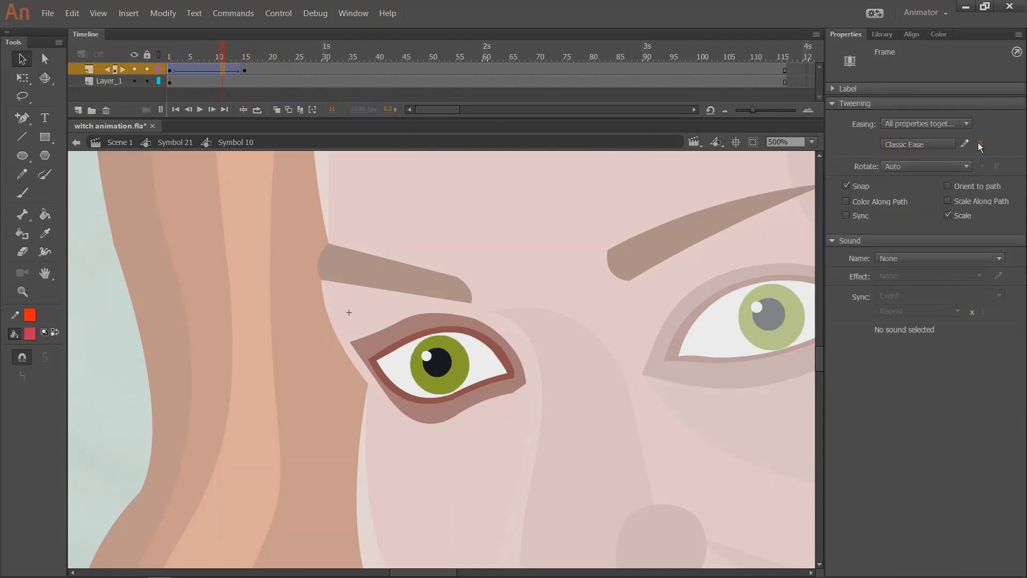
{"action": "left_click_drag", "start_coordinate": [982, 143], "coordinate": [982, 121]}
{"action": "left_click_drag", "start_coordinate": [236, 67], "coordinate": [240, 67]}
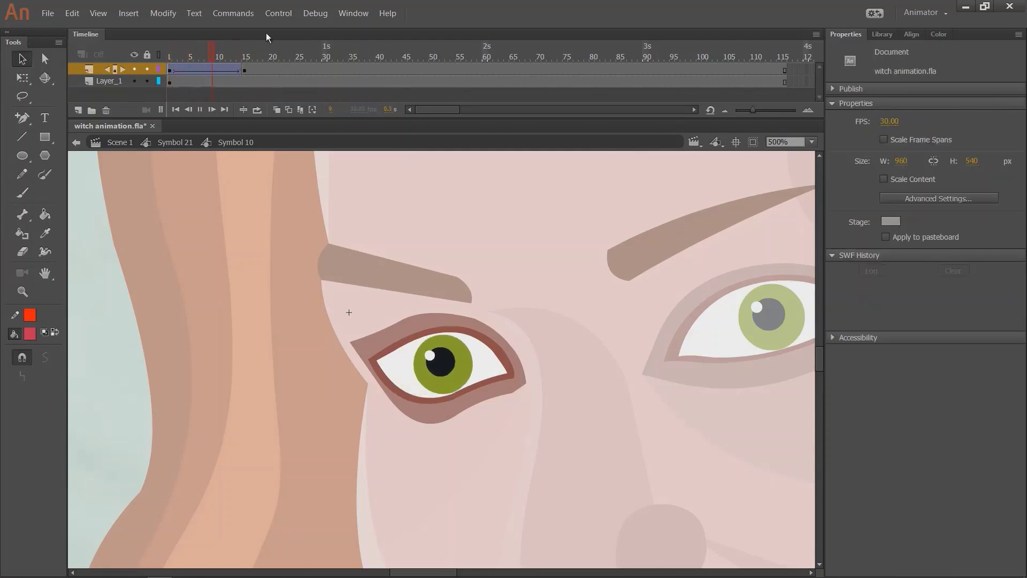
{"action": "key", "text": "shift+comma"}
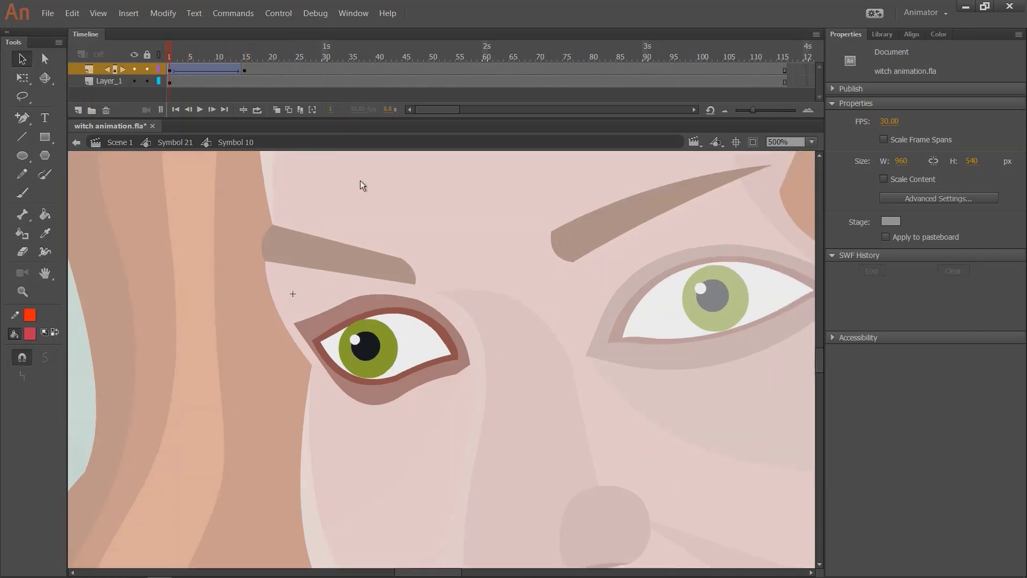
{"action": "left_click_drag", "start_coordinate": [458, 214], "coordinate": [302, 175]}
Open the right-hand eye (Symbol 9) and convert its iris into a symbol with F8.
{"action": "double_click", "coordinate": [634, 290]}
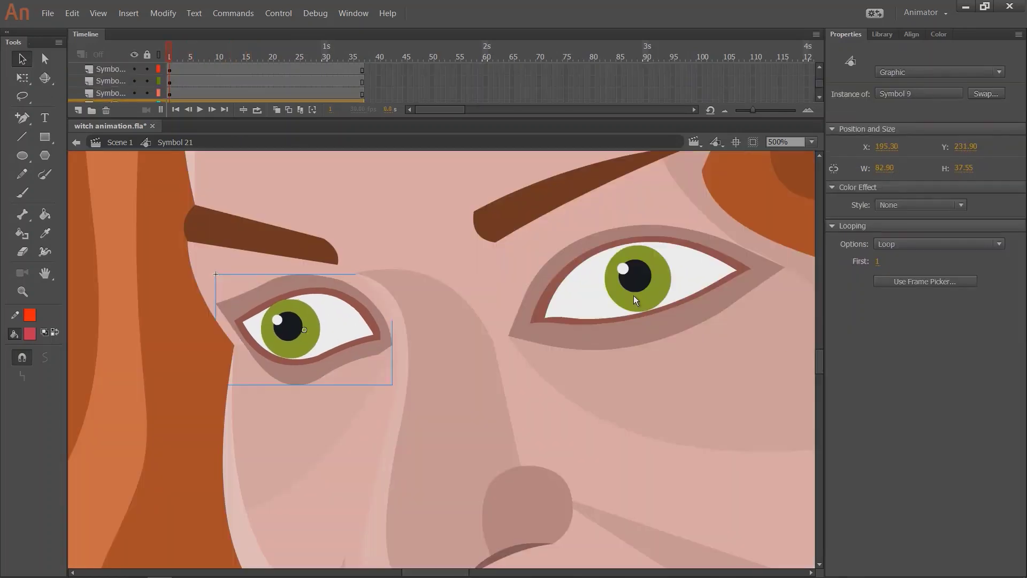
{"action": "left_click", "coordinate": [634, 294]}
{"action": "double_click", "coordinate": [634, 294]}
{"action": "left_click", "coordinate": [655, 290]}
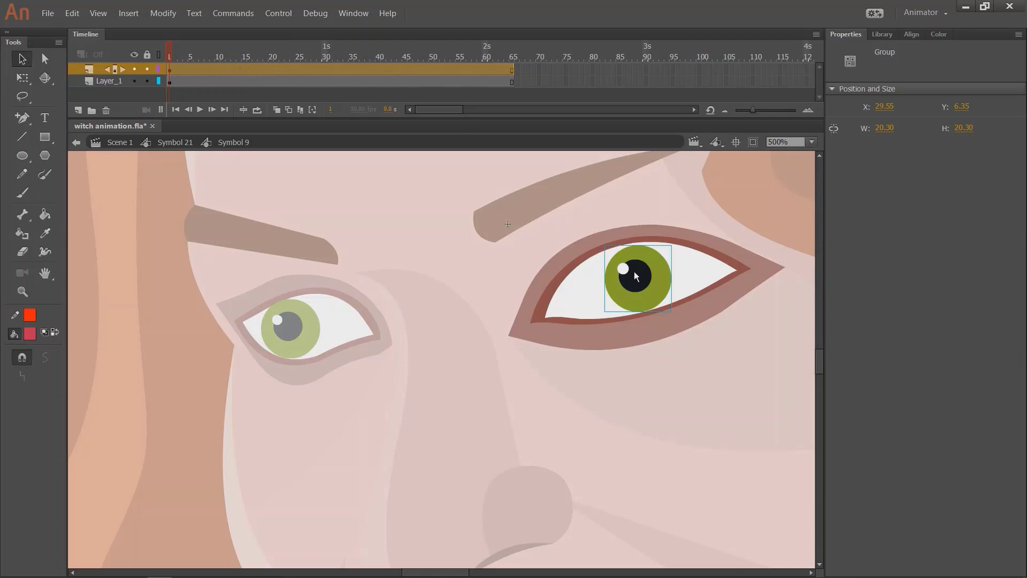
{"action": "key", "text": "F8"}
{"action": "left_click", "coordinate": [579, 85]}
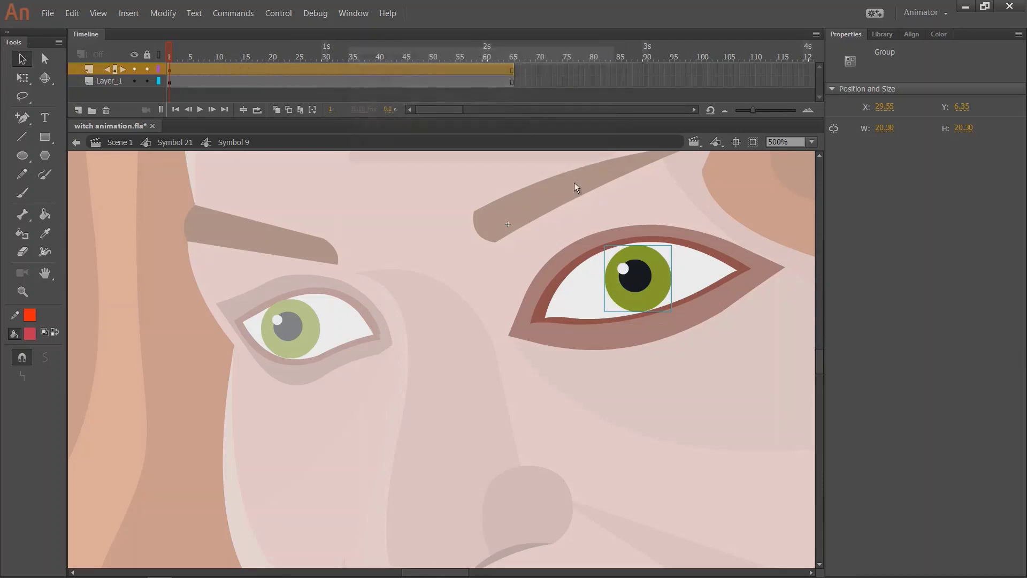
Add an iris keyframe at frame 15, then nudge the frame-1 iris left and down.
{"action": "left_click", "coordinate": [224, 54]}
{"action": "left_click", "coordinate": [245, 70]}
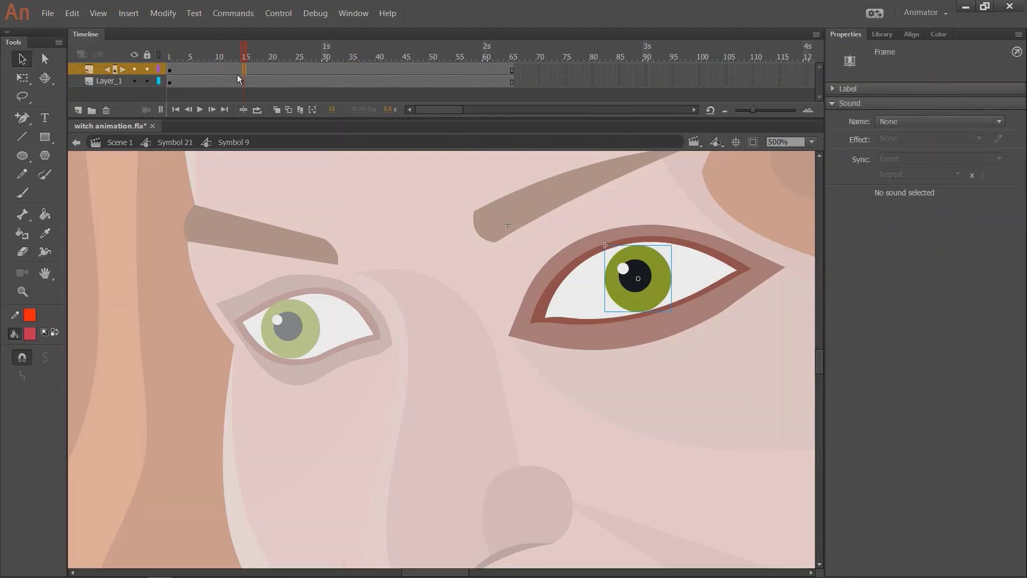
{"action": "key", "text": "Home"}
{"action": "left_click", "coordinate": [647, 279]}
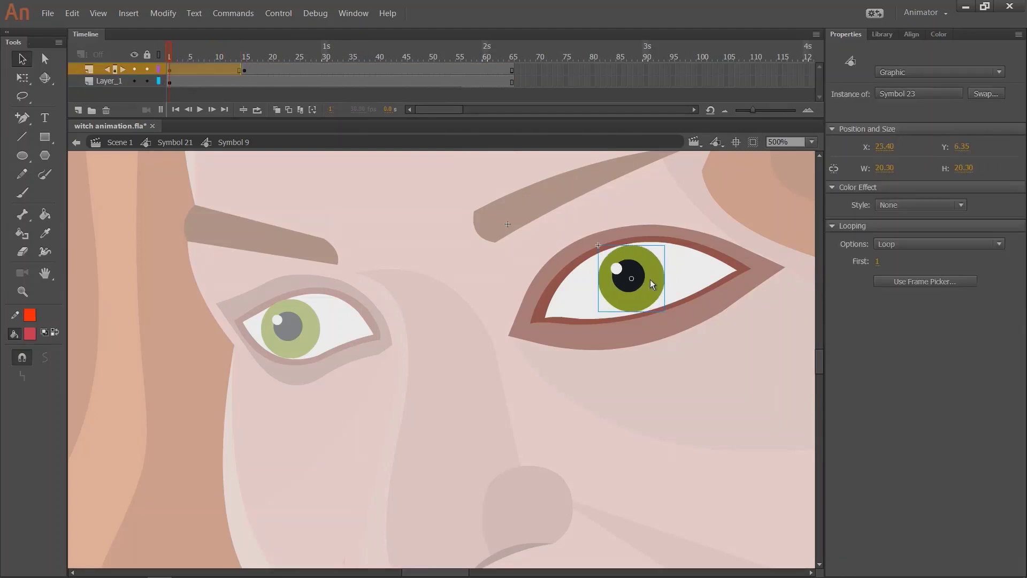
{"action": "key", "text": "Left"}
{"action": "key", "text": "Left"}
{"action": "key", "text": "Down"}
{"action": "key", "text": "Down"}
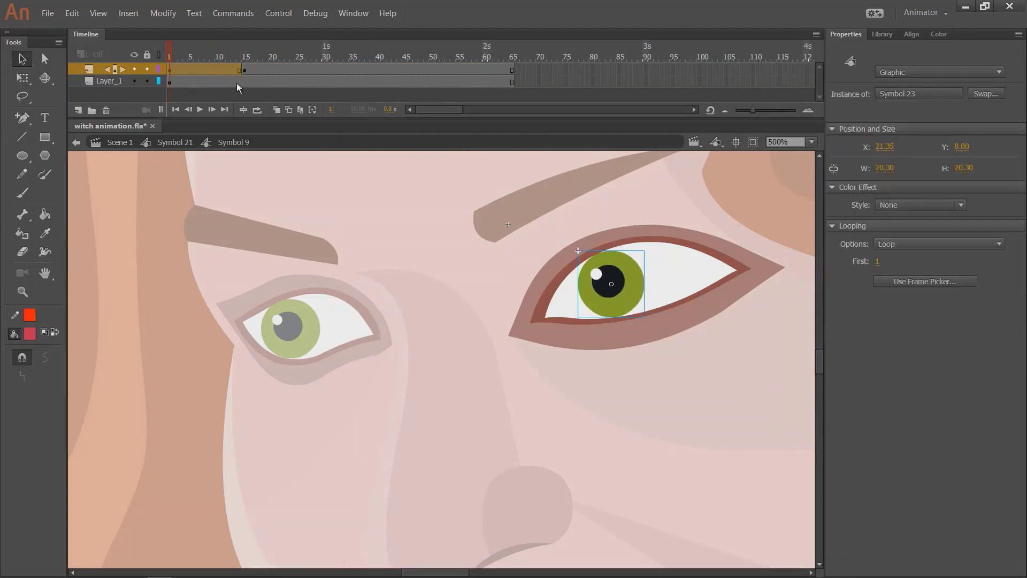
Create a classic iris tween, then preview both eyes moving from the portrait.
{"action": "right_click", "coordinate": [226, 68]}
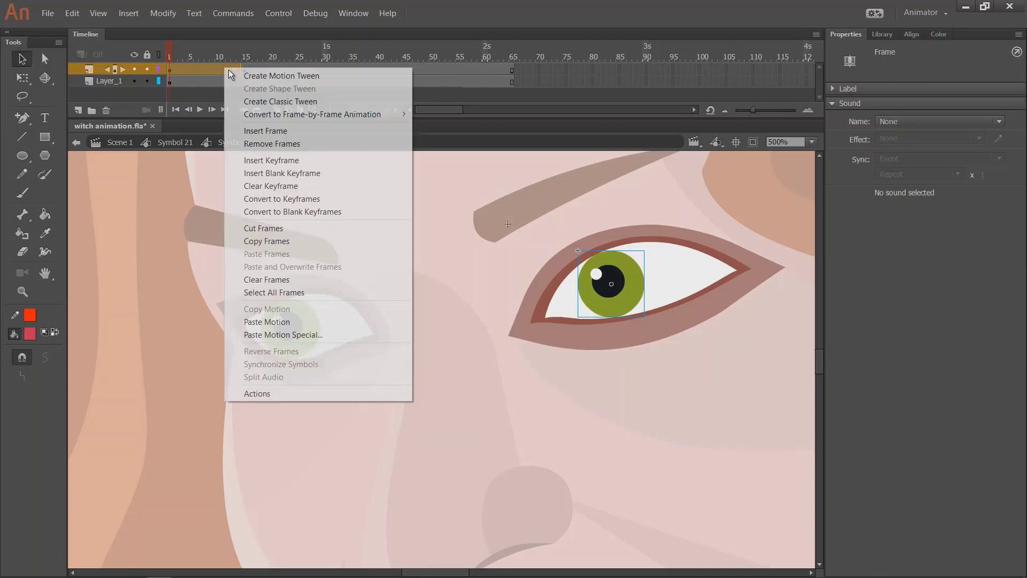
{"action": "left_click", "coordinate": [266, 97]}
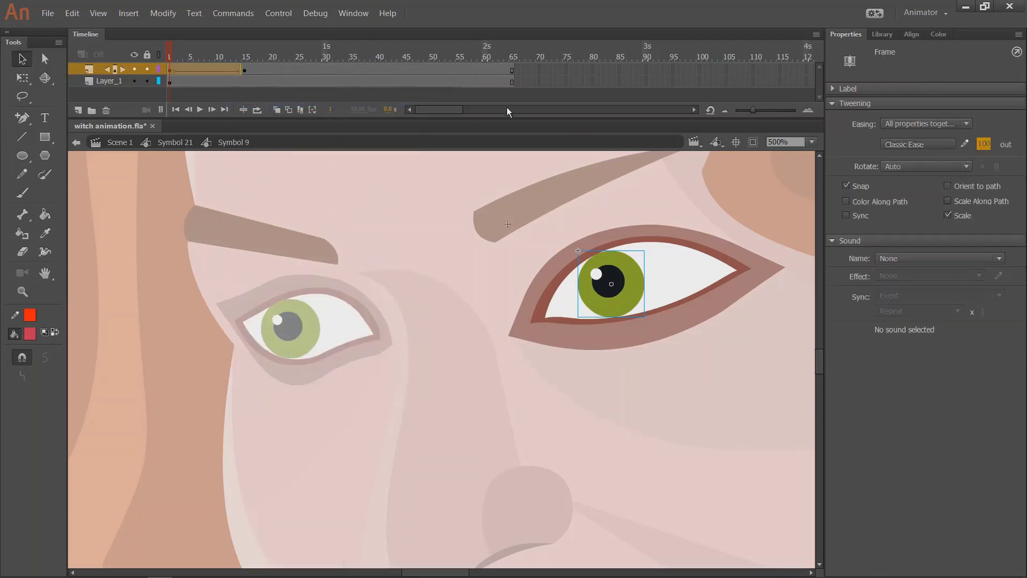
{"action": "key", "text": "Return"}
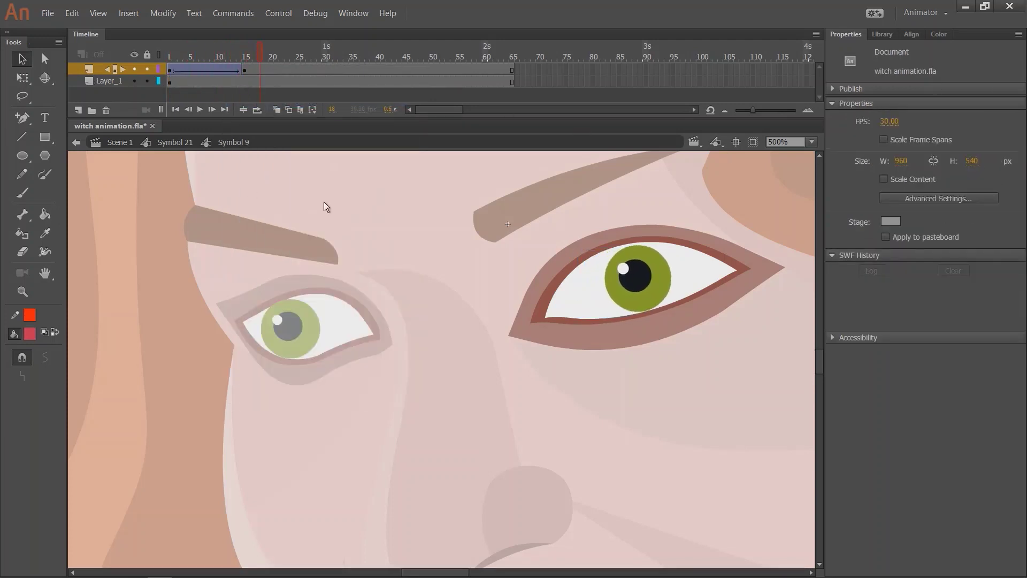
{"action": "double_click", "coordinate": [323, 202]}
{"action": "key", "text": "Return"}
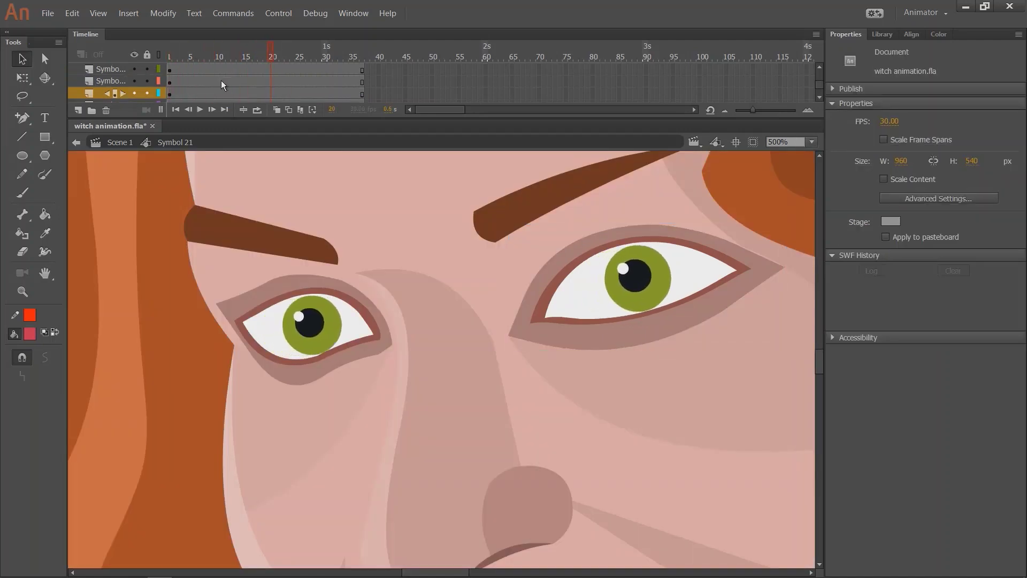
Insert keyframes at frame 30 on all face layers, then return to frame 1.
{"action": "key", "text": "ctrl+minus"}
{"action": "key", "text": "ctrl+minus"}
{"action": "key", "text": "ctrl+minus"}
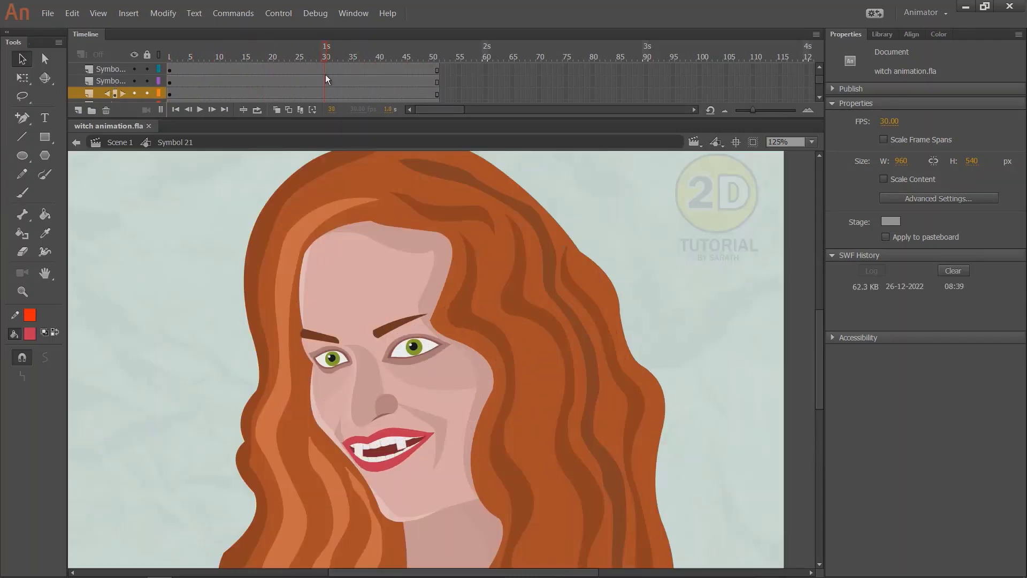
{"action": "scroll", "coordinate": [336, 67], "scroll_direction": "up", "scroll_amount": 2}
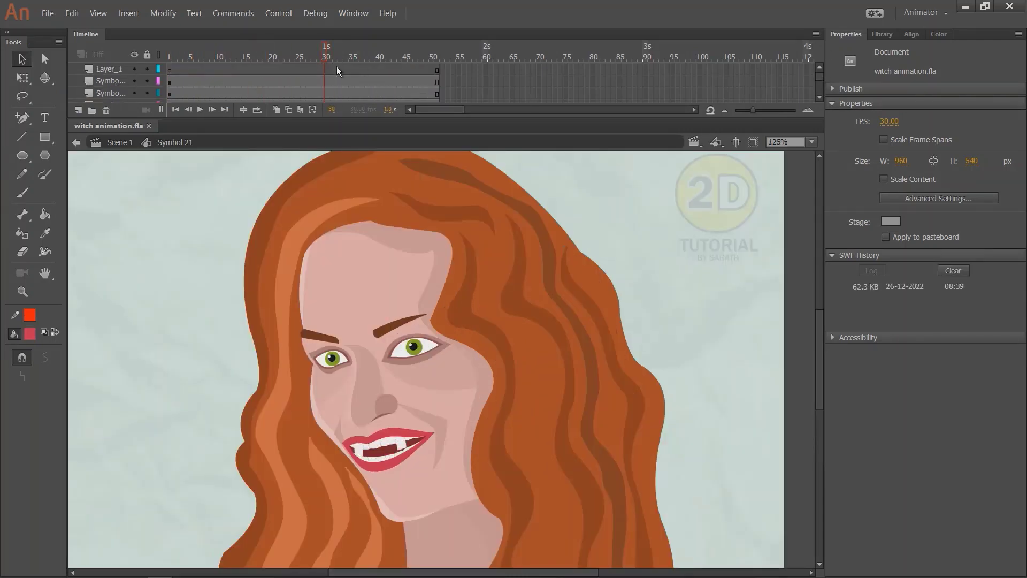
{"action": "left_click_drag", "start_coordinate": [325, 94], "coordinate": [335, 102]}
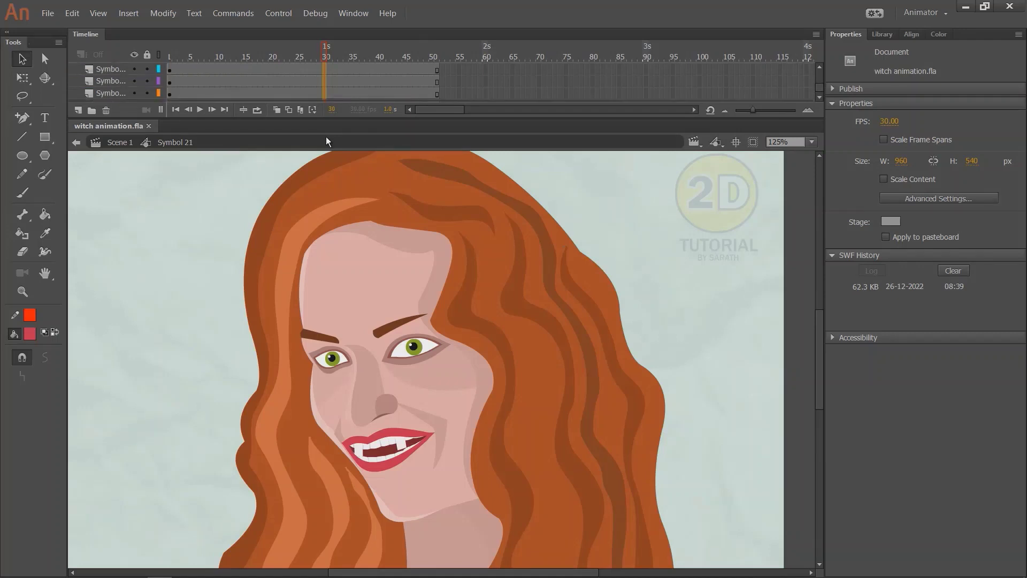
{"action": "key", "text": "F6"}
{"action": "key", "text": "shift+comma"}
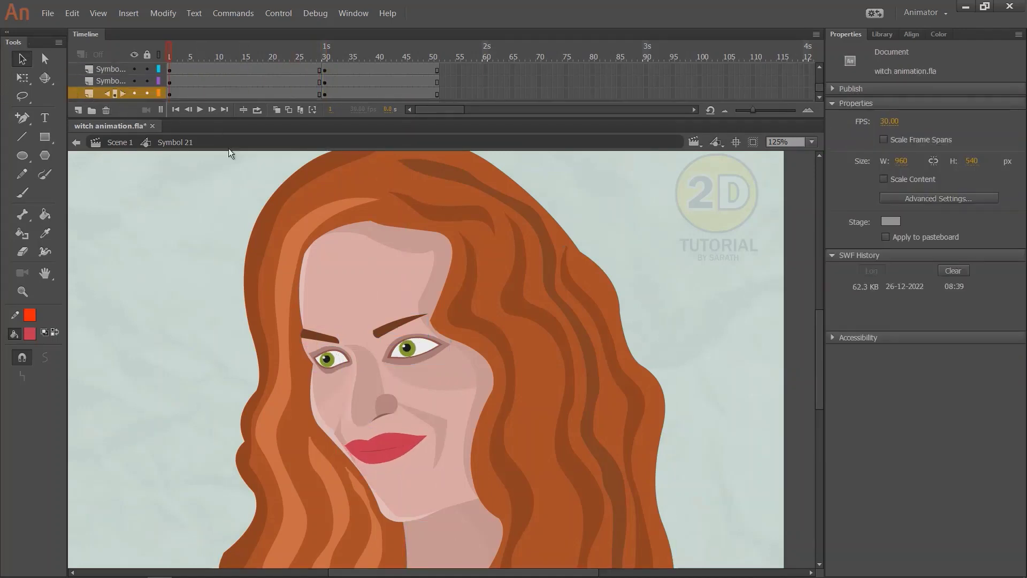
{"action": "scroll", "coordinate": [192, 248], "scroll_direction": "down", "scroll_amount": 2}
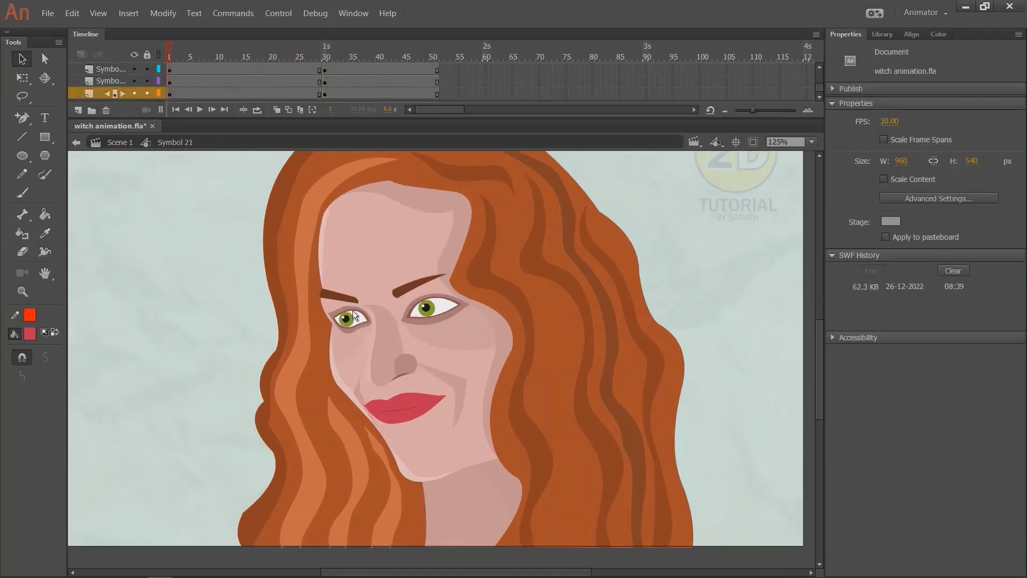
Select the eyebrows, eyes, nose and mouth together at frame 1.
{"action": "left_click", "coordinate": [353, 315]}
{"action": "left_click", "coordinate": [339, 295], "text": "shift"}
{"action": "left_click", "coordinate": [417, 285], "text": "shift"}
{"action": "left_click", "coordinate": [433, 308], "text": "shift"}
{"action": "left_click", "coordinate": [393, 353], "text": "shift"}
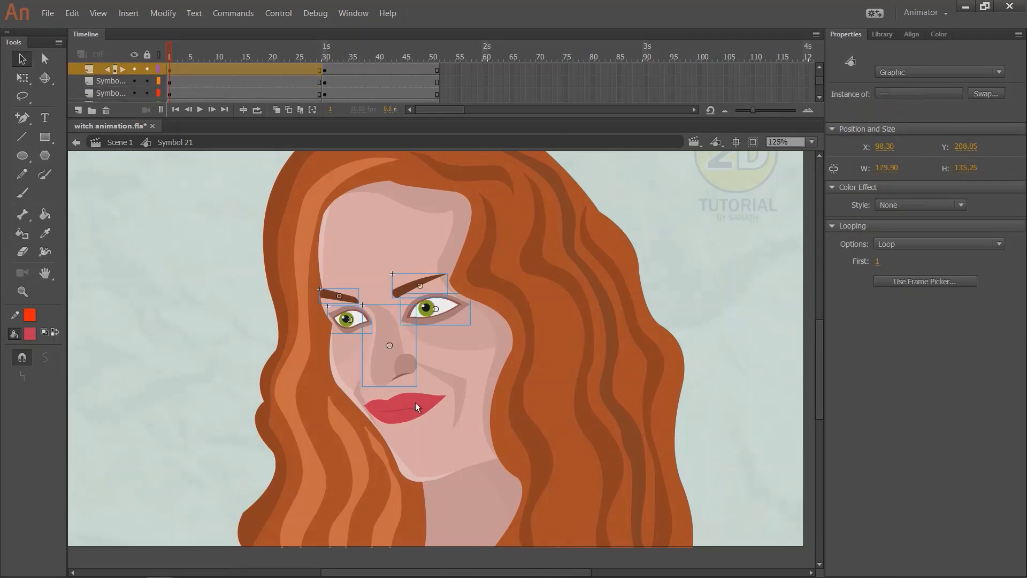
{"action": "left_click", "coordinate": [415, 407], "text": "shift"}
Squeeze the selected features narrower from the right and nudge them two steps left.
{"action": "key", "text": "q"}
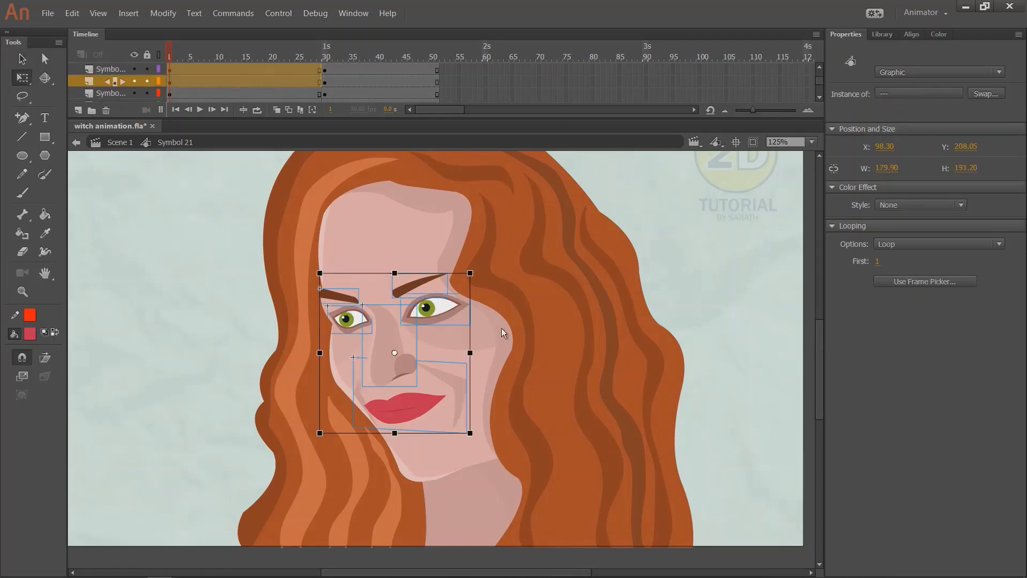
{"action": "left_click_drag", "start_coordinate": [470, 353], "coordinate": [462, 353]}
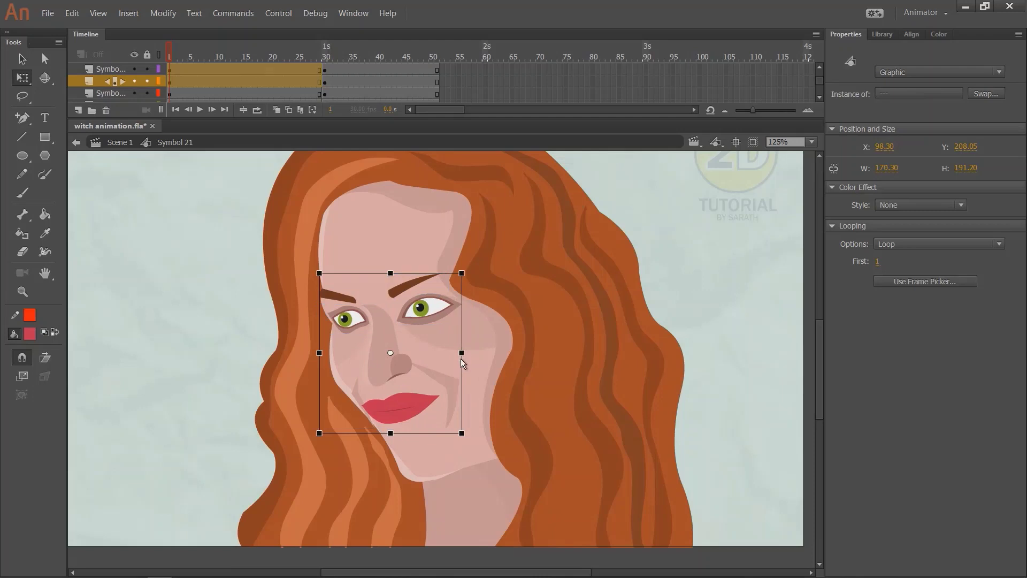
{"action": "key", "text": "Left"}
{"action": "key", "text": "Left"}
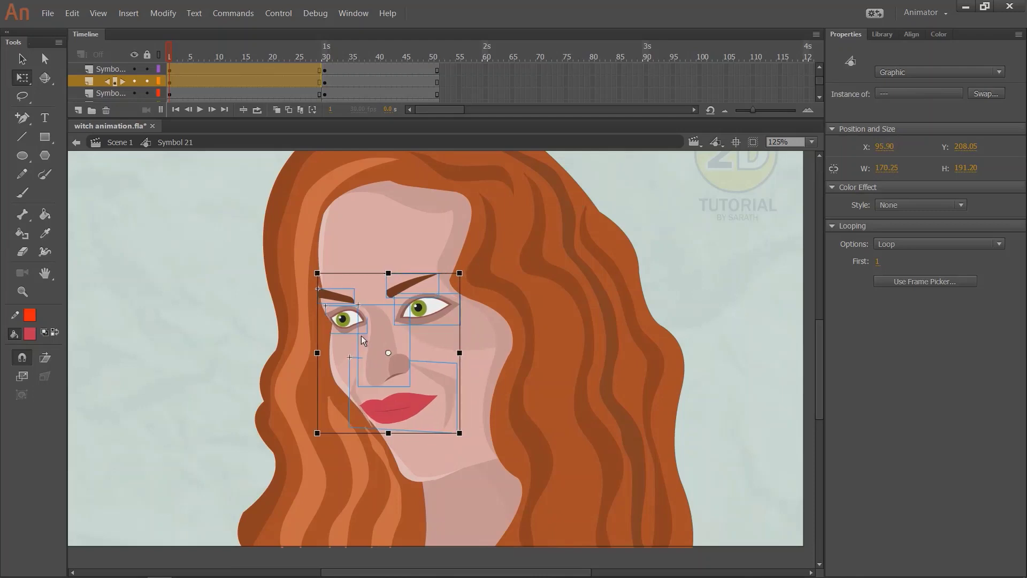
{"action": "key", "text": "Left"}
Select the mouth symbol on its own and zoom in on it.
{"action": "left_click", "coordinate": [181, 363]}
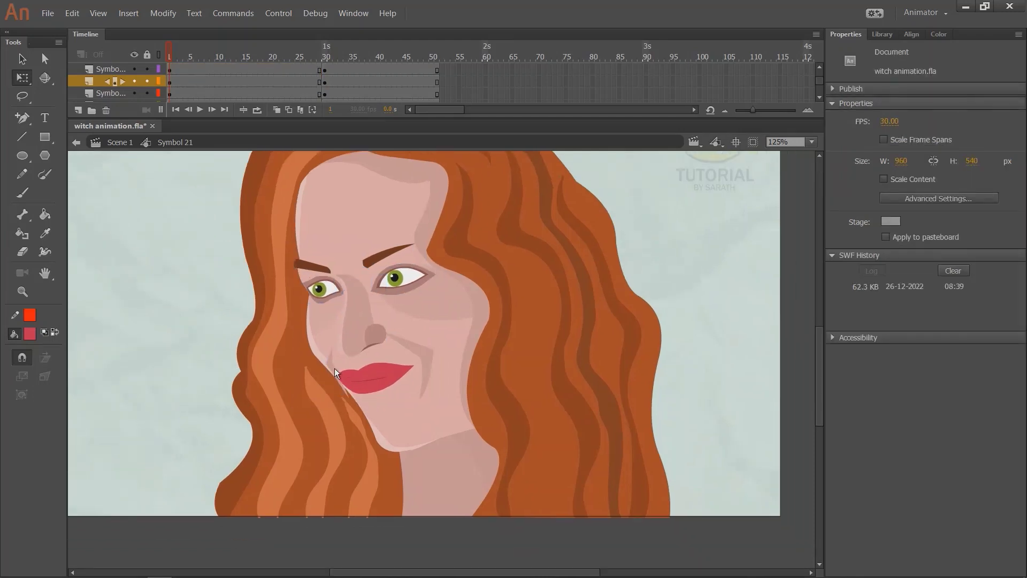
{"action": "left_click", "coordinate": [334, 369]}
{"action": "key", "text": "ctrl+equal"}
{"action": "key", "text": "ctrl+equal"}
Inspect the shard shape inside the mouth symbol, then compare frames 36 and 1.
{"action": "key", "text": "v"}
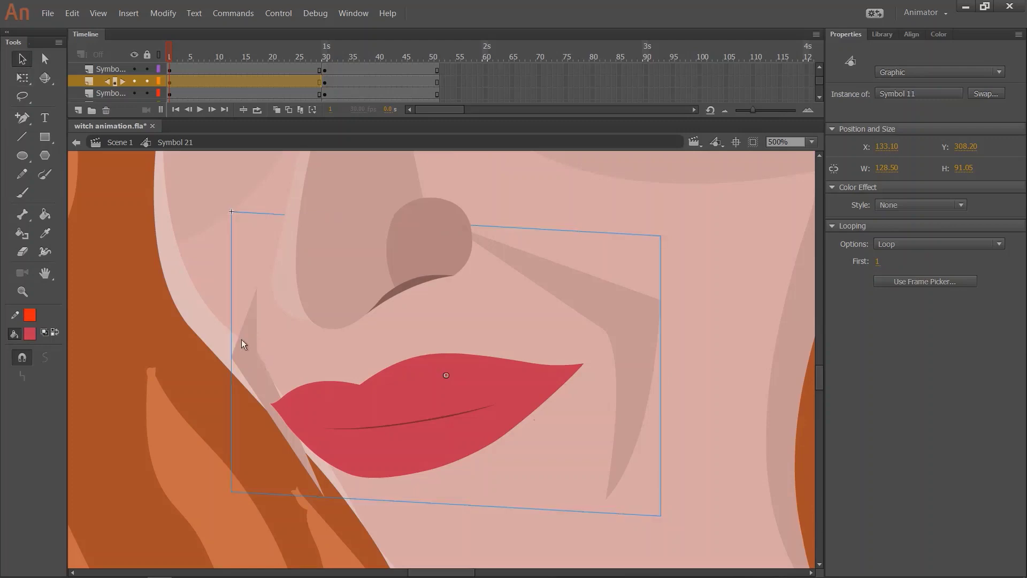
{"action": "scroll", "coordinate": [241, 339], "scroll_direction": "down", "scroll_amount": 1}
{"action": "scroll", "coordinate": [300, 306], "scroll_direction": "left", "scroll_amount": 2}
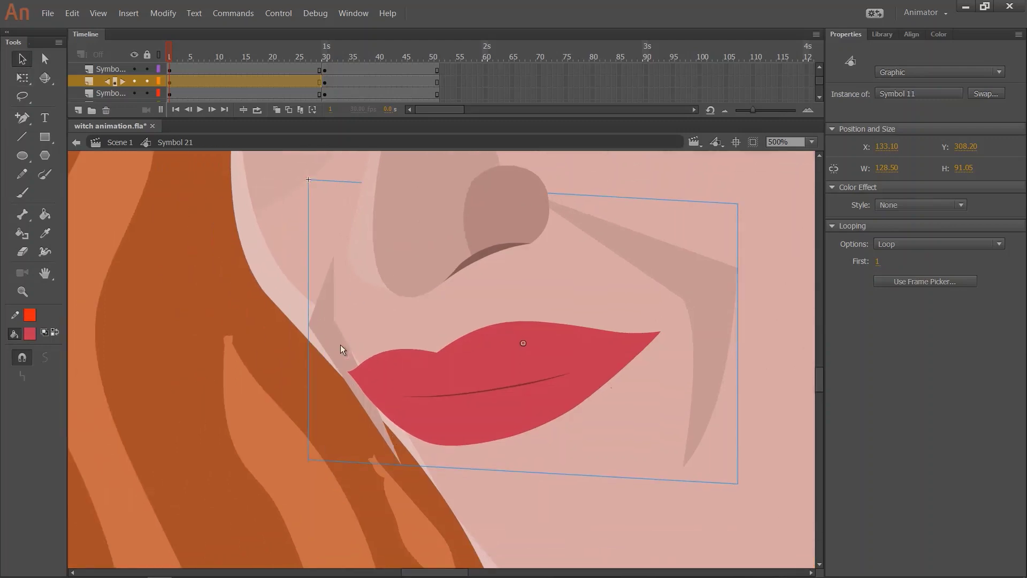
{"action": "double_click", "coordinate": [345, 361]}
{"action": "left_click", "coordinate": [392, 453]}
{"action": "left_click", "coordinate": [405, 464]}
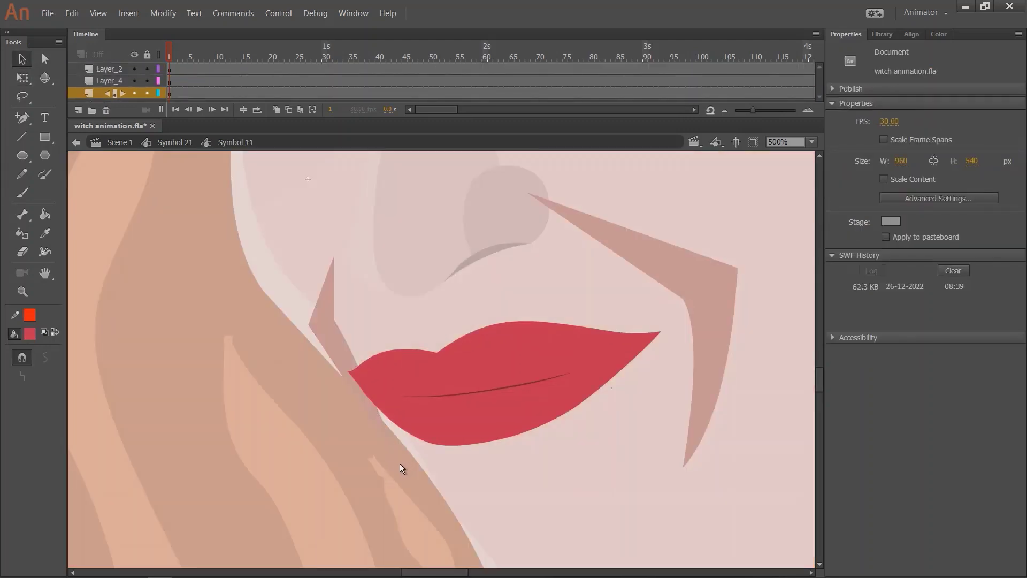
{"action": "double_click", "coordinate": [371, 474]}
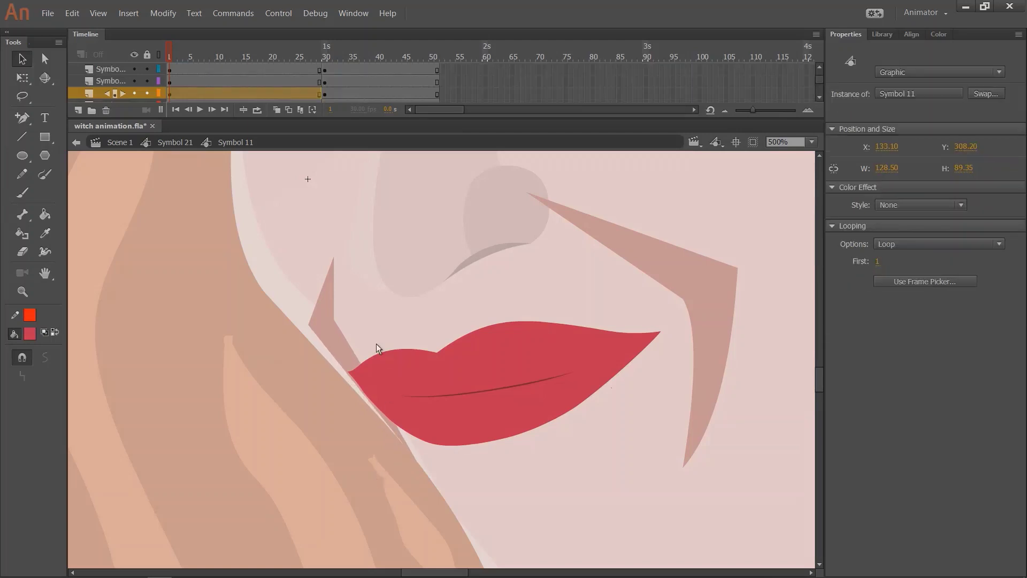
{"action": "key", "text": "ctrl+minus"}
{"action": "left_click", "coordinate": [357, 69]}
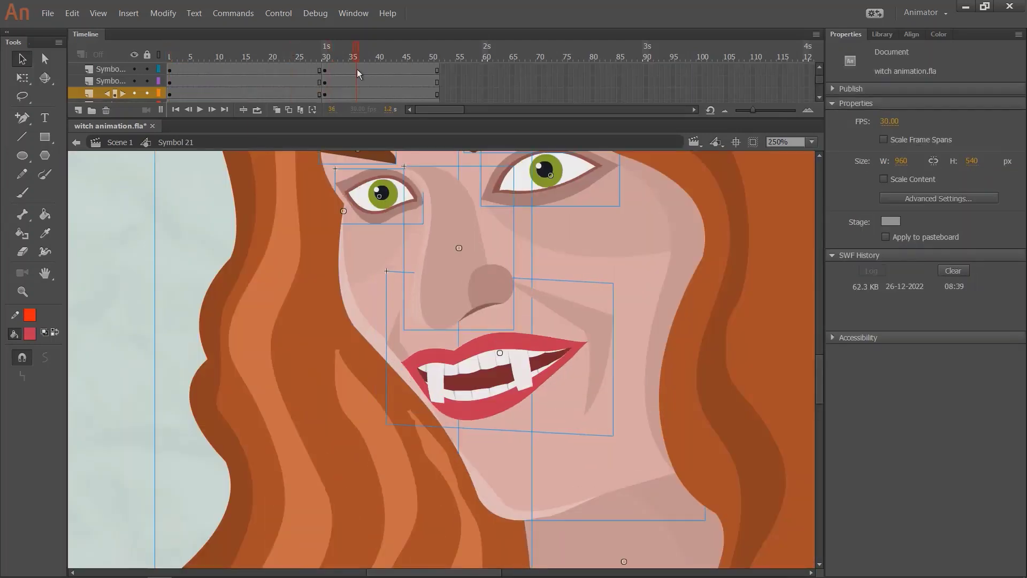
{"action": "left_click_drag", "start_coordinate": [358, 69], "coordinate": [168, 71]}
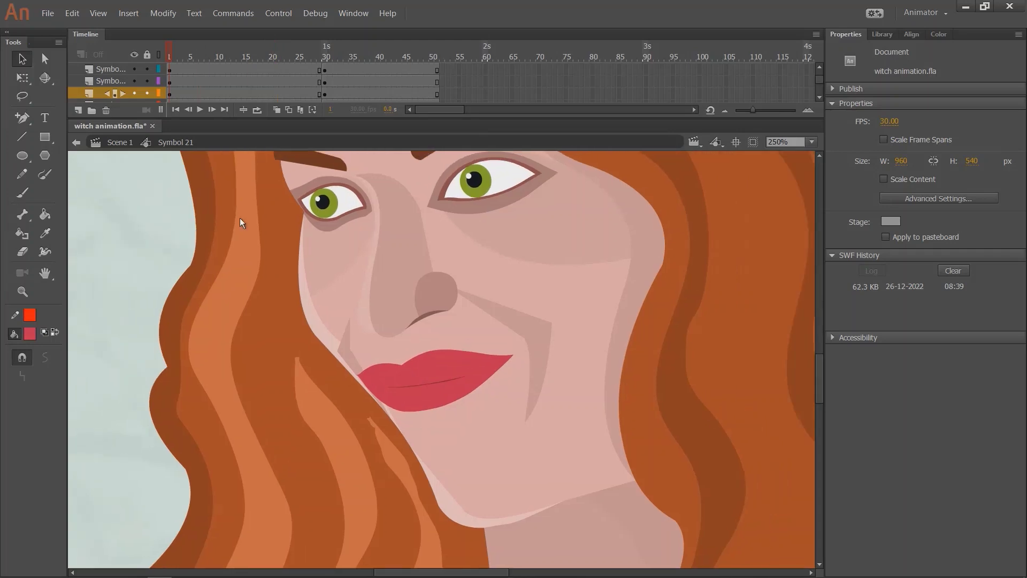
Save the witch document and preview the fanged smile around frame 30.
{"action": "key", "text": "ctrl+s"}
{"action": "key", "text": "ctrl+minus"}
{"action": "left_click_drag", "start_coordinate": [321, 57], "coordinate": [328, 59]}
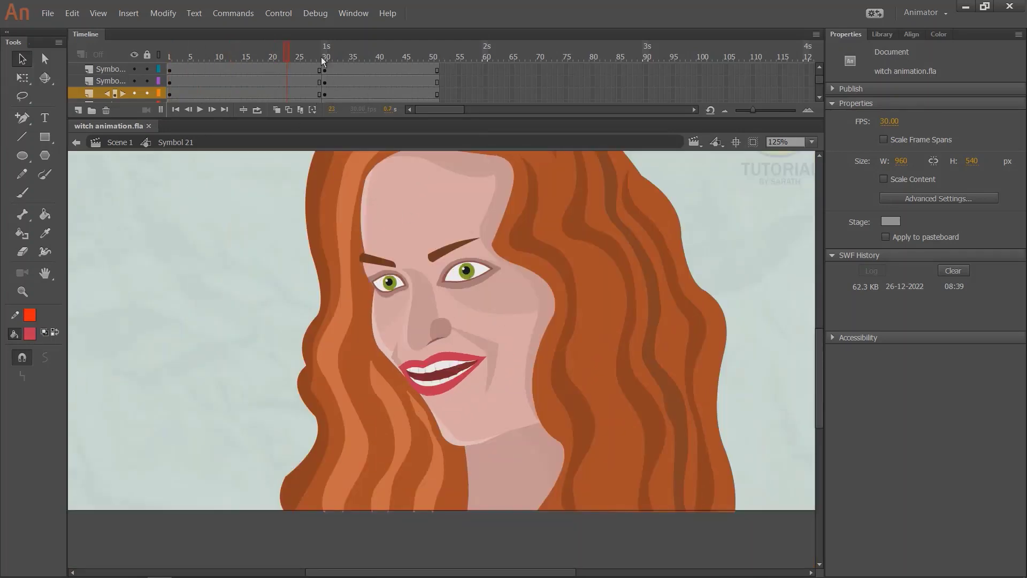
{"action": "key", "text": "Home"}
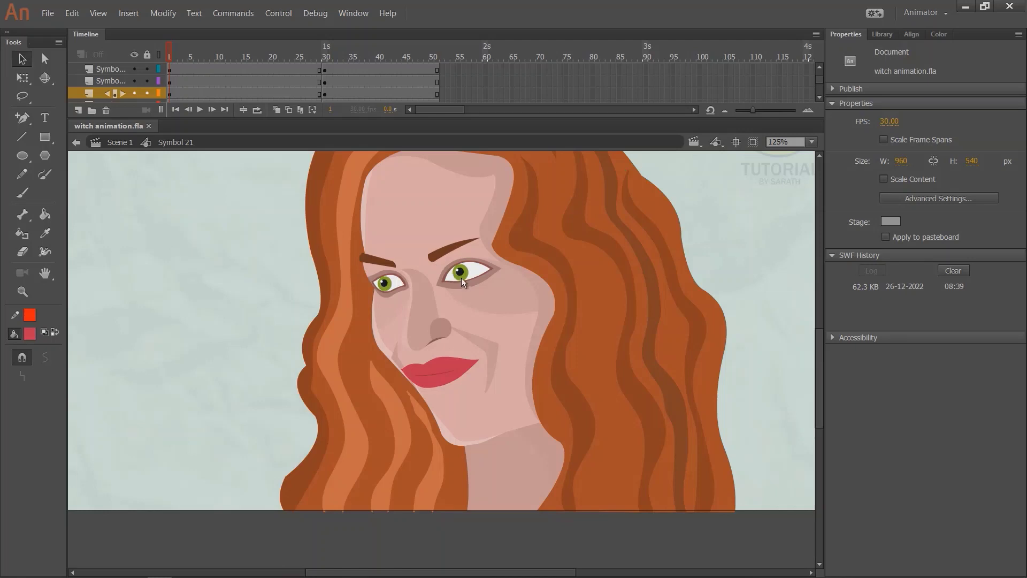
At frame 1, skew the right hair section's bottom edge to the left.
{"action": "left_click", "coordinate": [407, 253]}
{"action": "key", "text": "q"}
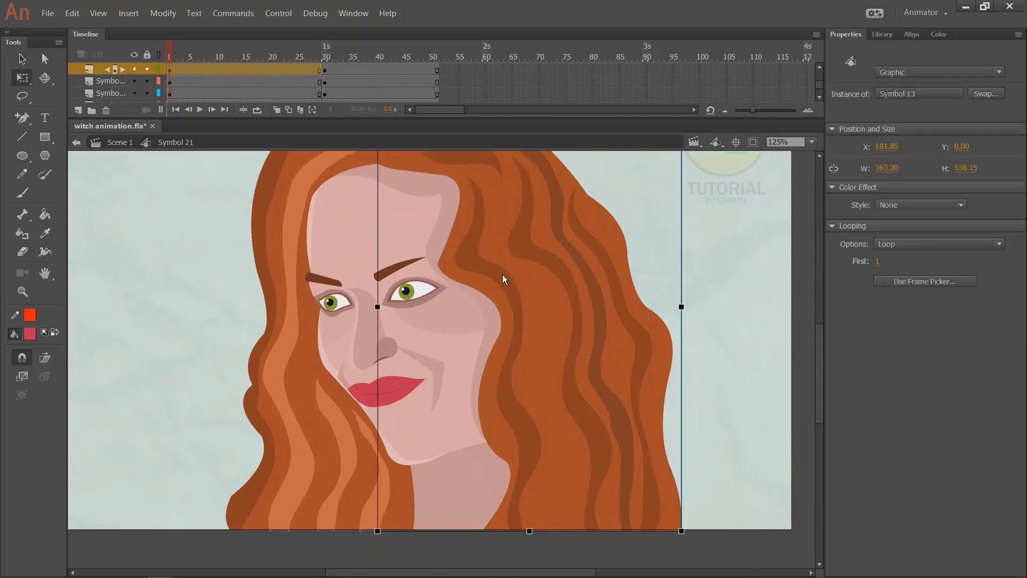
{"action": "key", "text": "ctrl+minus"}
{"action": "left_click_drag", "start_coordinate": [495, 448], "coordinate": [488, 449]}
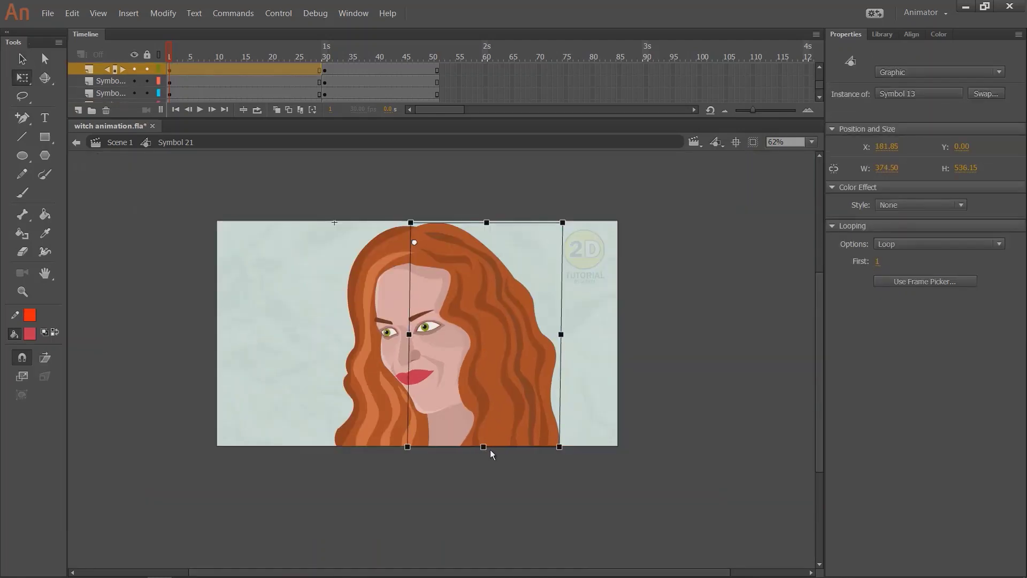
{"action": "left_click", "coordinate": [653, 411]}
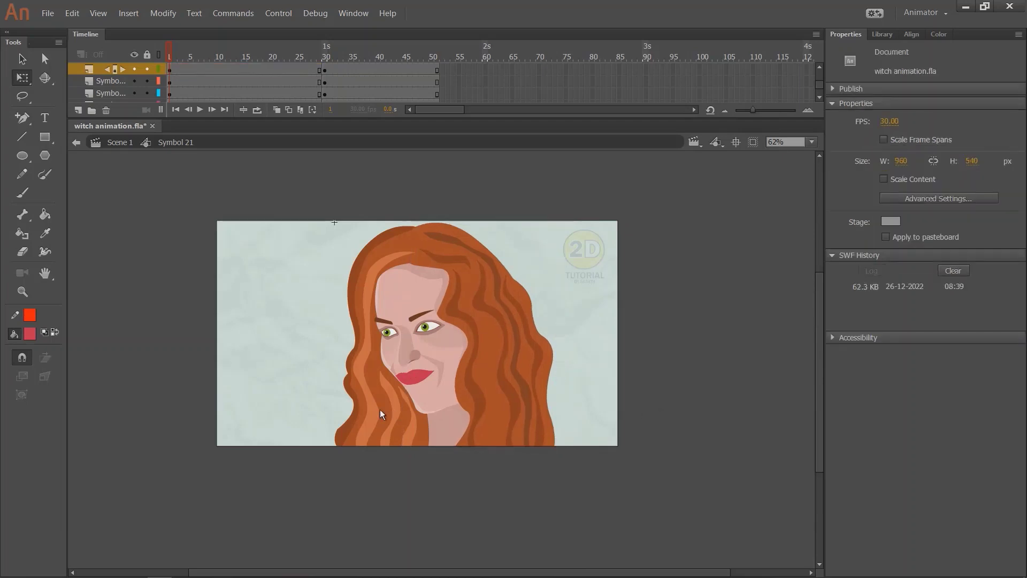
Scrub between frame 1 and frames 30–35 to compare against the fanged grin.
{"action": "left_click", "coordinate": [380, 411]}
{"action": "left_click_drag", "start_coordinate": [290, 56], "coordinate": [354, 93]}
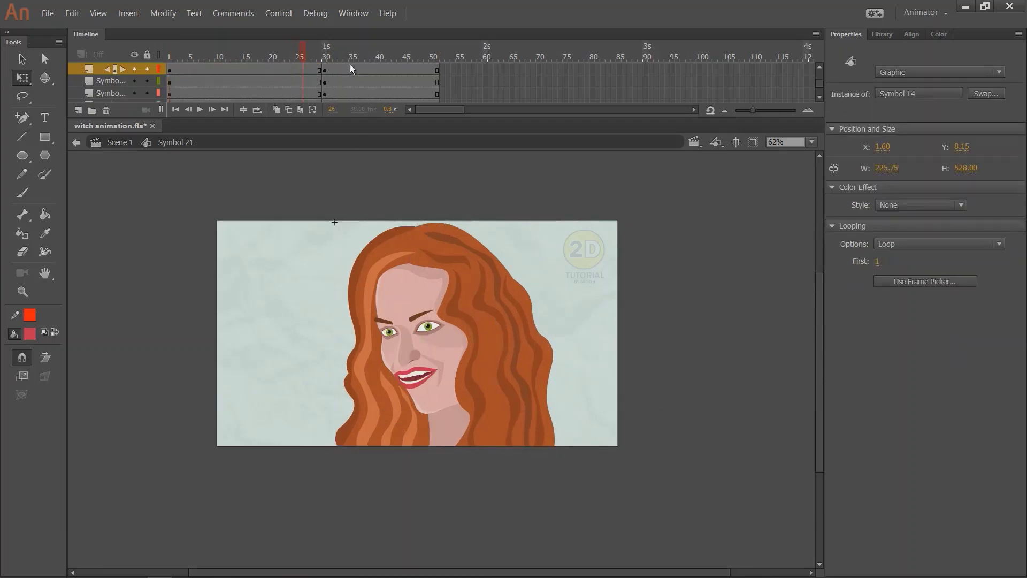
{"action": "left_click", "coordinate": [356, 184]}
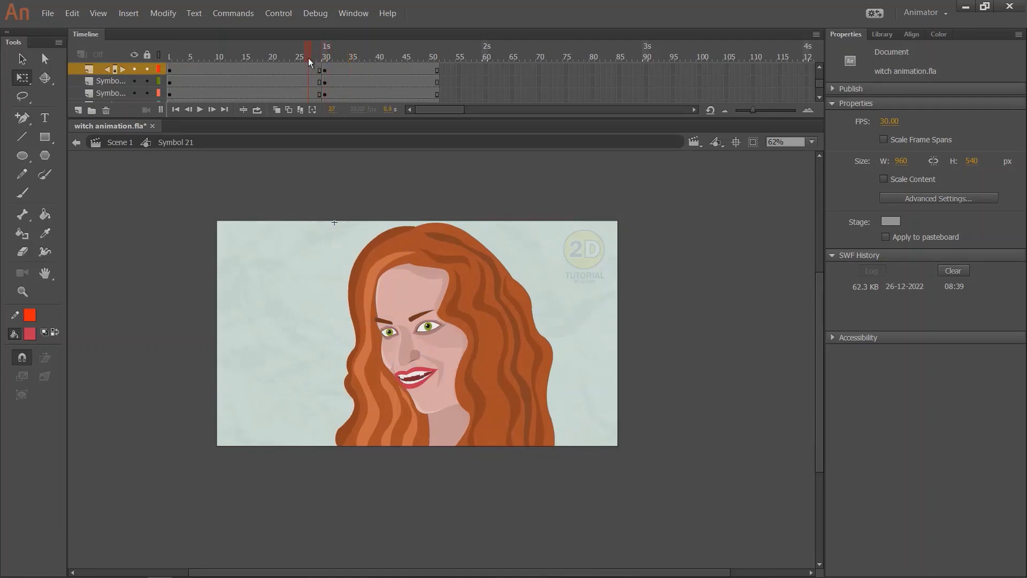
{"action": "left_click_drag", "start_coordinate": [322, 56], "coordinate": [324, 58]}
{"action": "key", "text": "Home"}
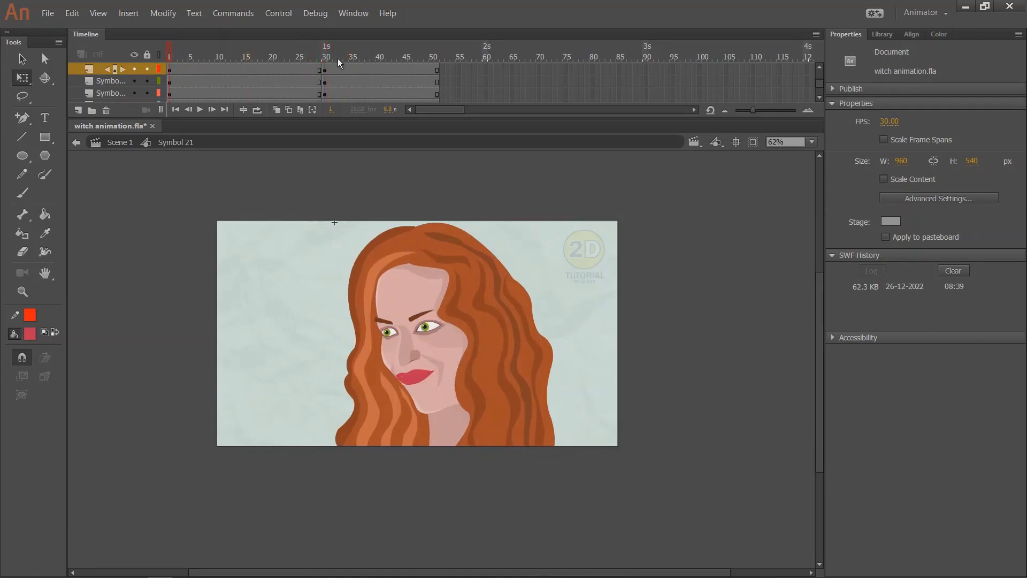
{"action": "left_click", "coordinate": [324, 59]}
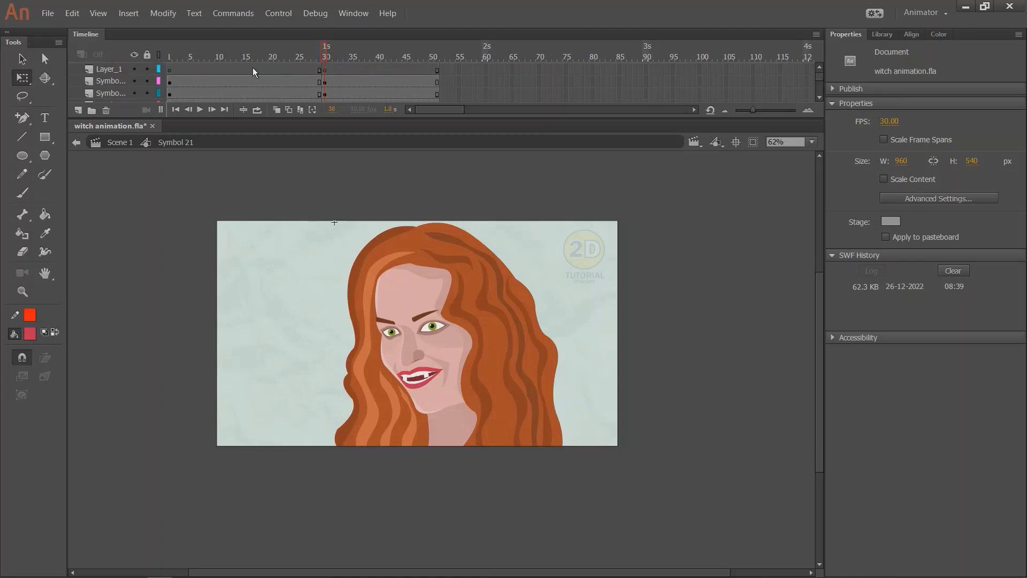
Add synced classic tweens with Ease 100 out over frames 21–41 on all layers, then play.
{"action": "left_click_drag", "start_coordinate": [274, 68], "coordinate": [381, 171]}
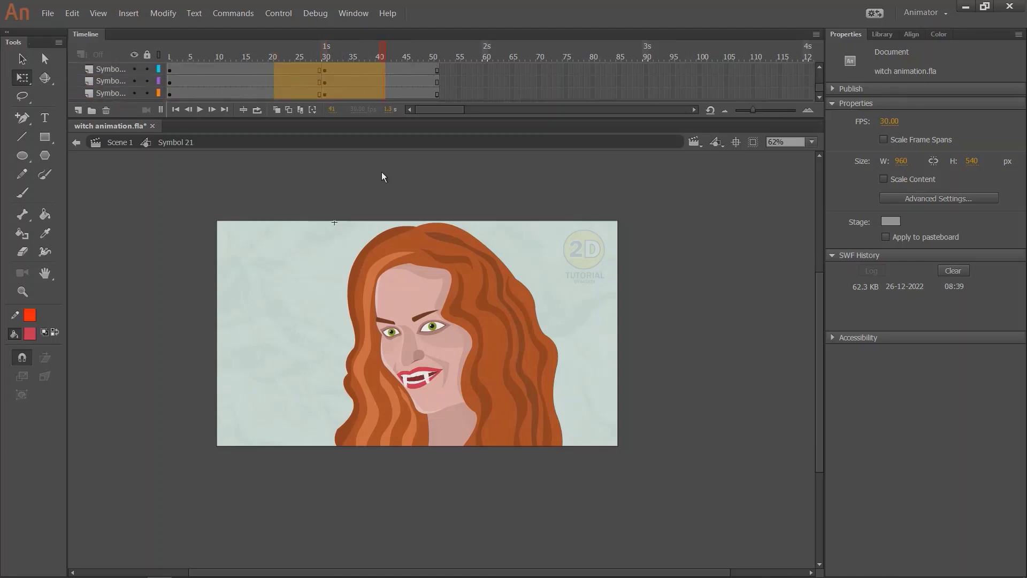
{"action": "right_click", "coordinate": [346, 75]}
{"action": "left_click", "coordinate": [377, 109]}
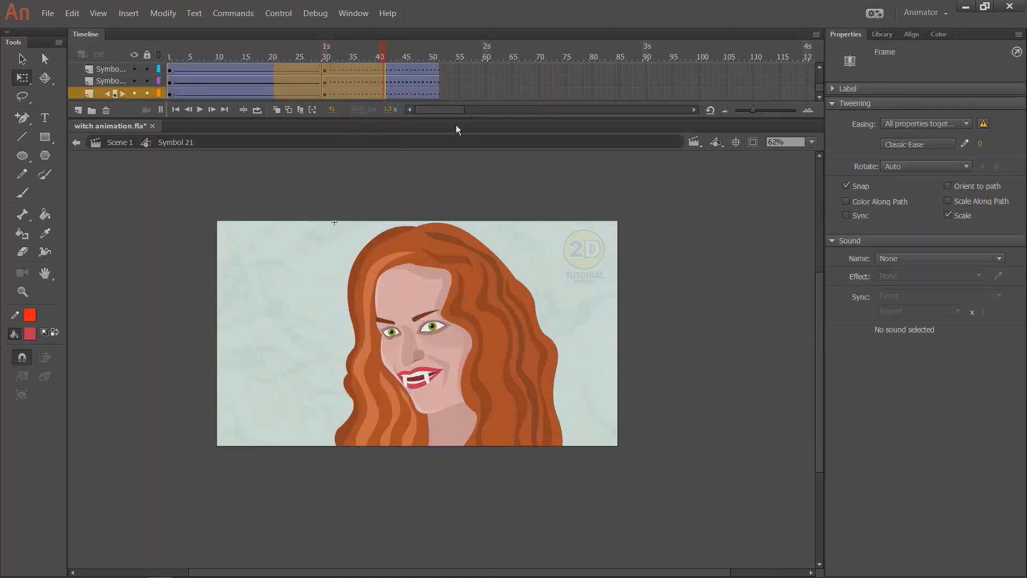
{"action": "left_click", "coordinate": [846, 216]}
{"action": "left_click", "coordinate": [304, 60]}
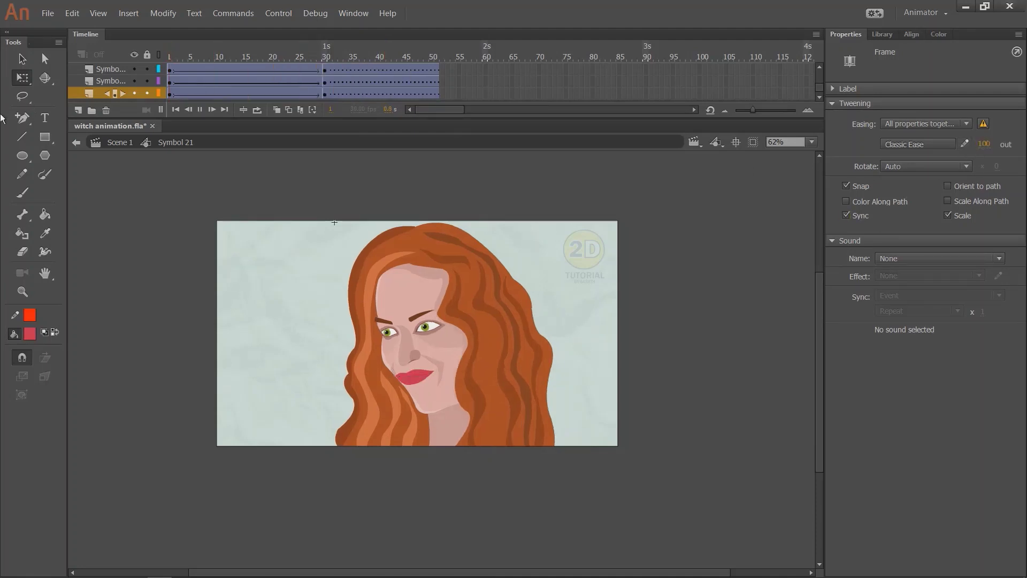
{"action": "key", "text": "Return"}
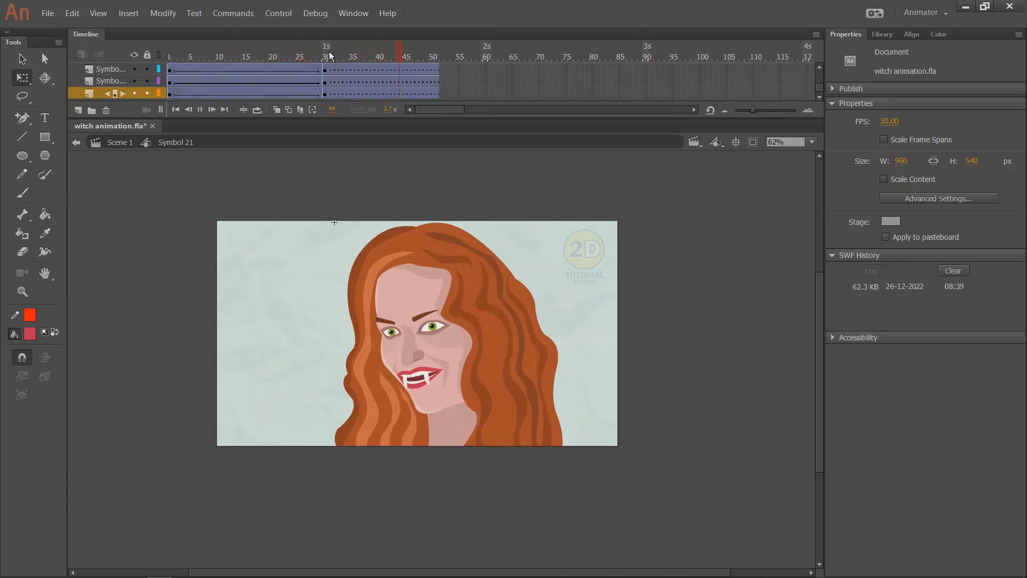
{"action": "left_click", "coordinate": [331, 58]}
Skew the right eyebrow's inner edge down toward the nose.
{"action": "left_click", "coordinate": [426, 315]}
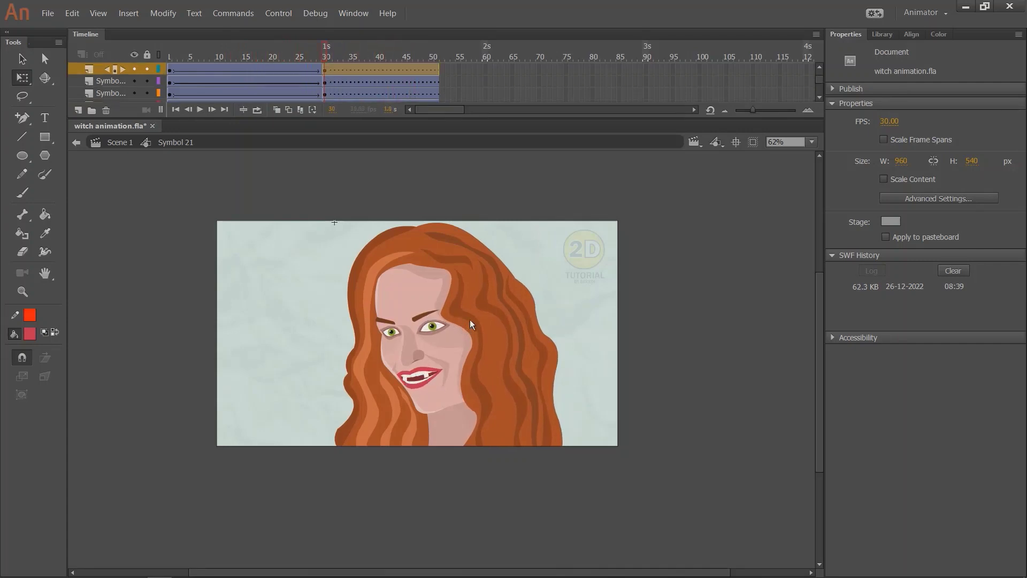
{"action": "scroll", "coordinate": [469, 319], "scroll_direction": "up", "scroll_amount": 2}
{"action": "scroll", "coordinate": [550, 170], "scroll_direction": "down", "scroll_amount": 2}
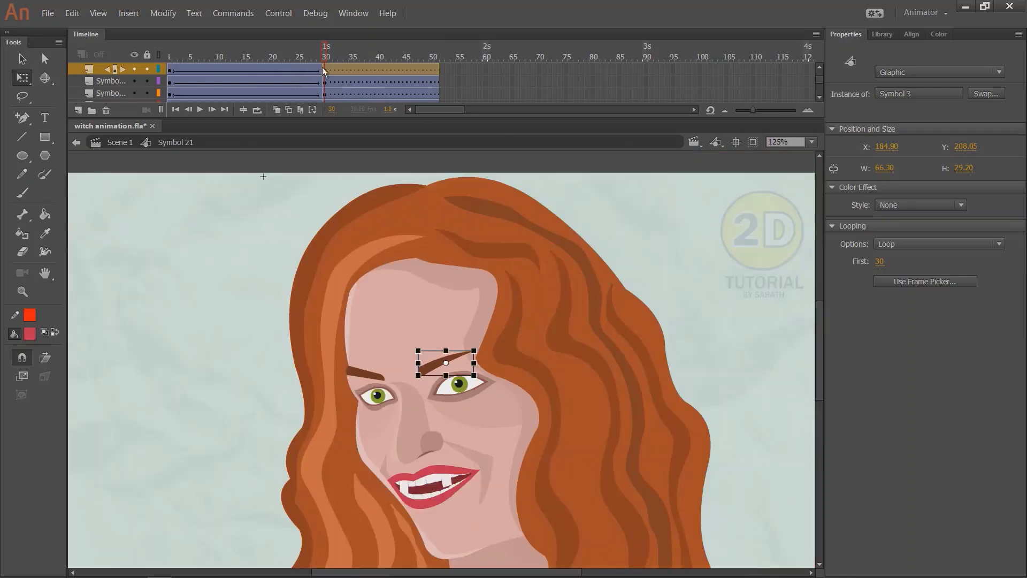
{"action": "mouse_move", "coordinate": [322, 67]}
{"action": "left_mouse_down"}
{"action": "mouse_move", "coordinate": [224, 60]}
{"action": "mouse_move", "coordinate": [186, 70]}
{"action": "mouse_move", "coordinate": [322, 80]}
{"action": "left_mouse_up"}
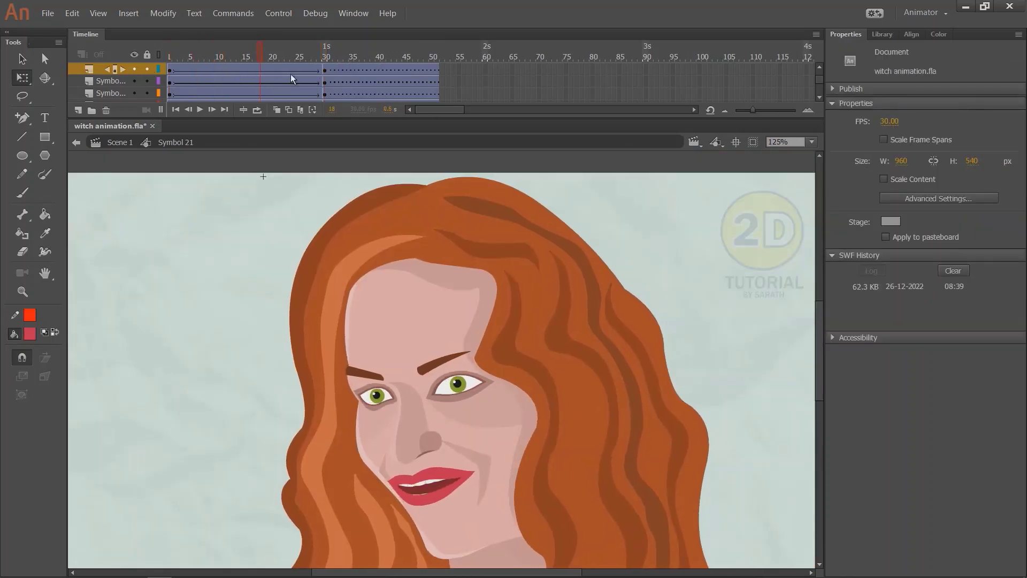
{"action": "left_click", "coordinate": [436, 365]}
{"action": "scroll", "coordinate": [462, 351], "scroll_direction": "up", "scroll_amount": 1}
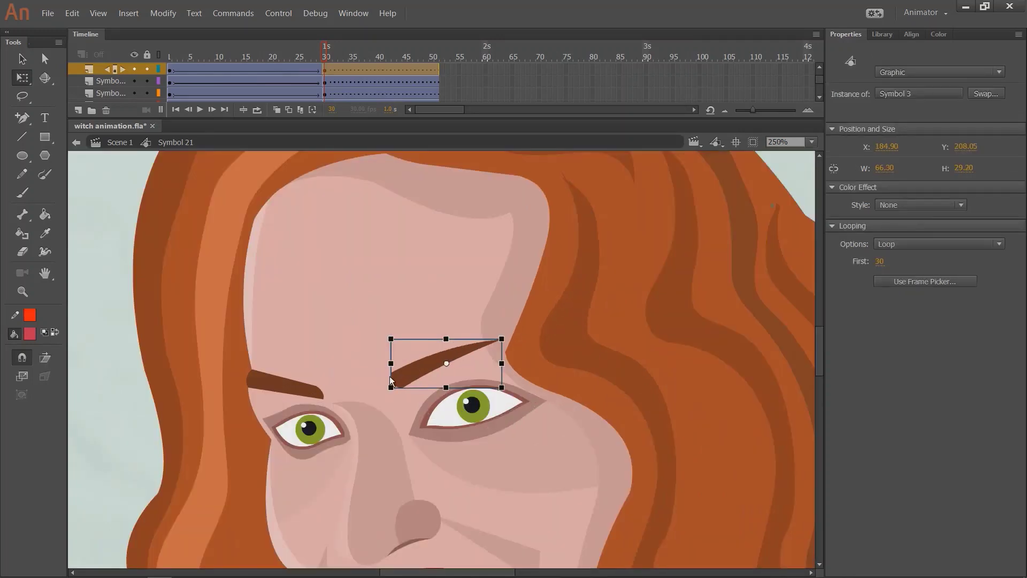
{"action": "mouse_move", "coordinate": [392, 375]}
{"action": "left_mouse_down"}
{"action": "mouse_move", "coordinate": [392, 415]}
{"action": "mouse_move", "coordinate": [398, 395]}
{"action": "left_mouse_up"}
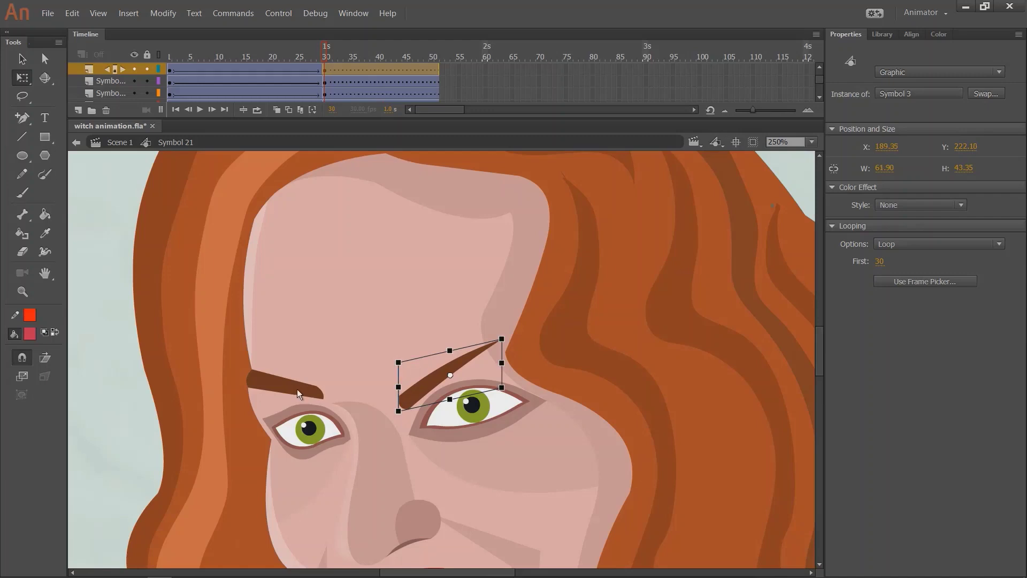
Stretch and slant the left eyebrow angrily, then play the face animation to check.
{"action": "left_click", "coordinate": [305, 389]}
{"action": "left_click_drag", "start_coordinate": [325, 385], "coordinate": [336, 398]}
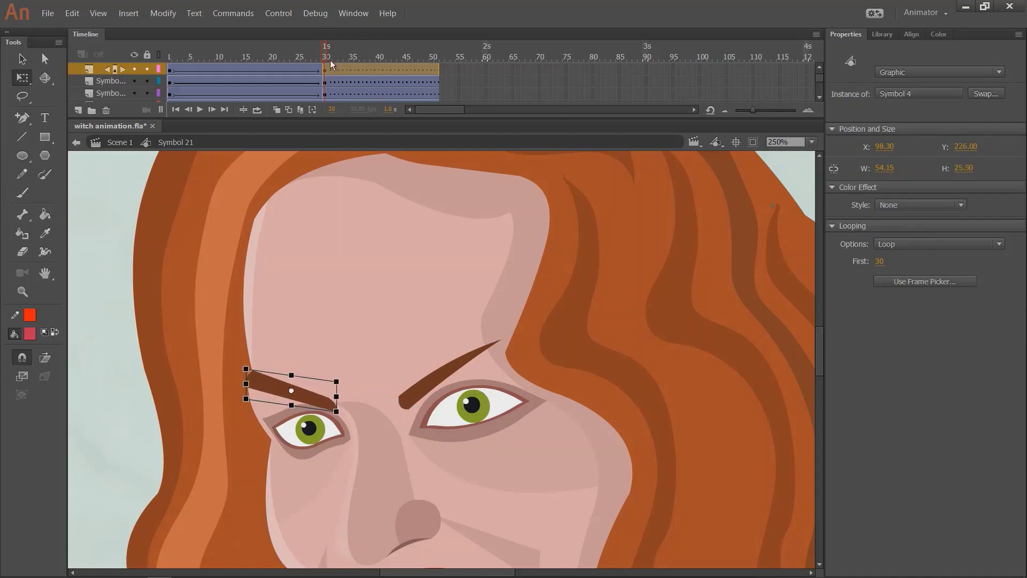
{"action": "left_click_drag", "start_coordinate": [330, 60], "coordinate": [199, 89]}
{"action": "key", "text": "Return"}
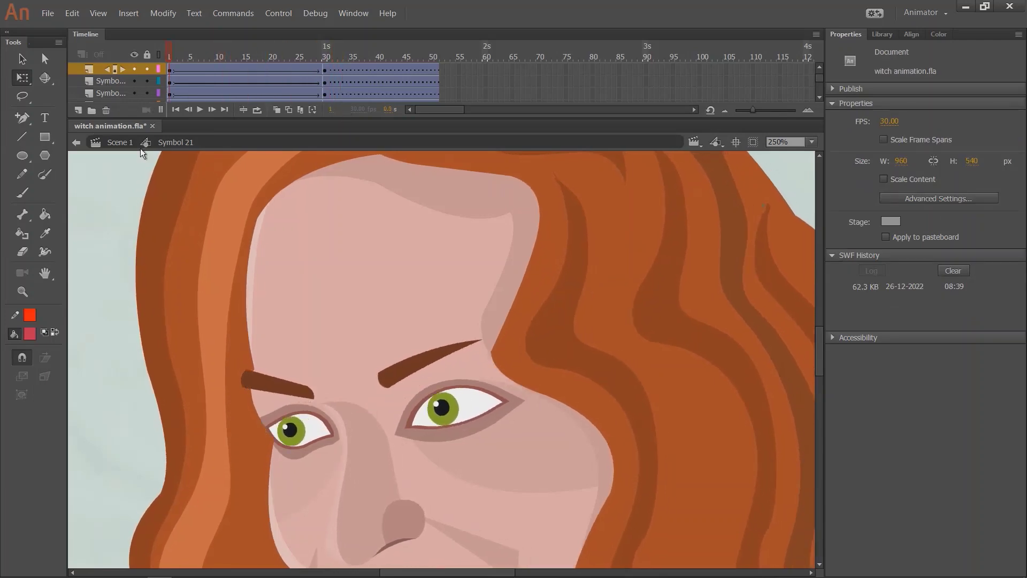
Replay the face animation and extend it by three frames with F5.
{"action": "key", "text": "ctrl+minus"}
{"action": "key", "text": "ctrl+minus"}
{"action": "key", "text": "Return"}
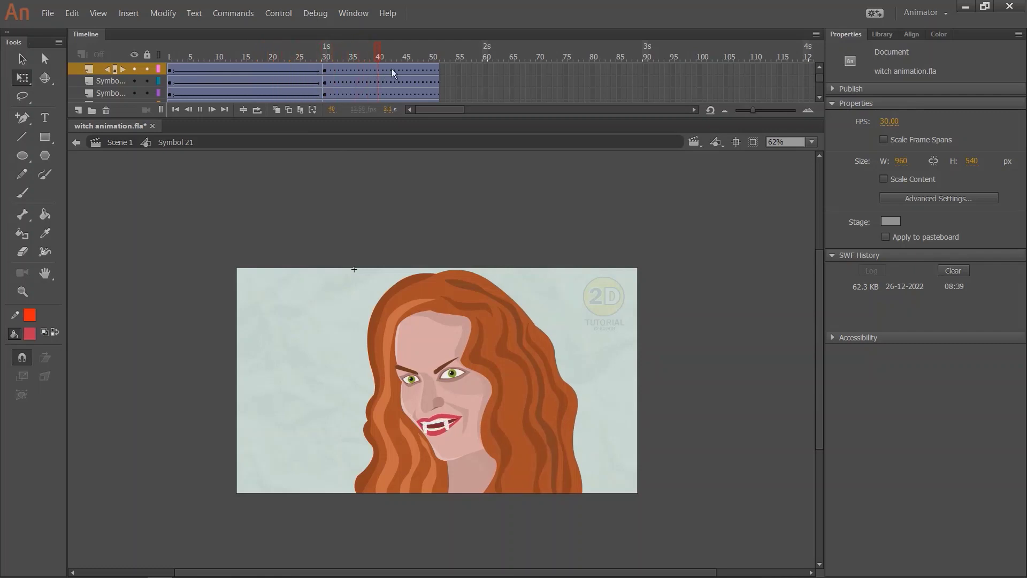
{"action": "key", "text": "F5"}
{"action": "key", "text": "F5"}
{"action": "key", "text": "F5"}
{"action": "key", "text": "F5"}
{"action": "key", "text": "F5"}
{"action": "key", "text": "F5"}
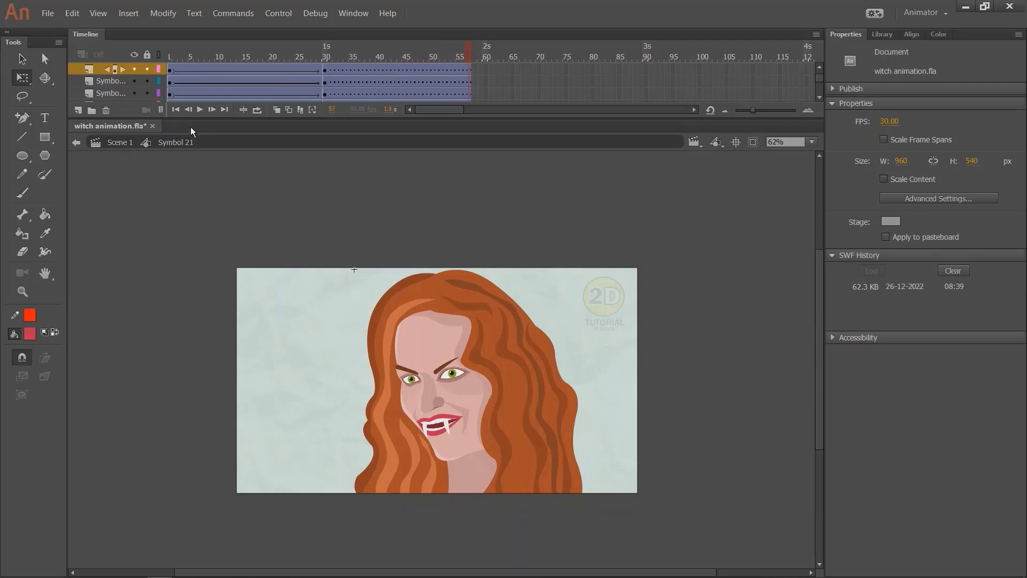
{"action": "key", "text": "F5"}
Move the playhead back to frame 1 and exit to Scene 1.
{"action": "left_click_drag", "start_coordinate": [429, 56], "coordinate": [111, 154]}
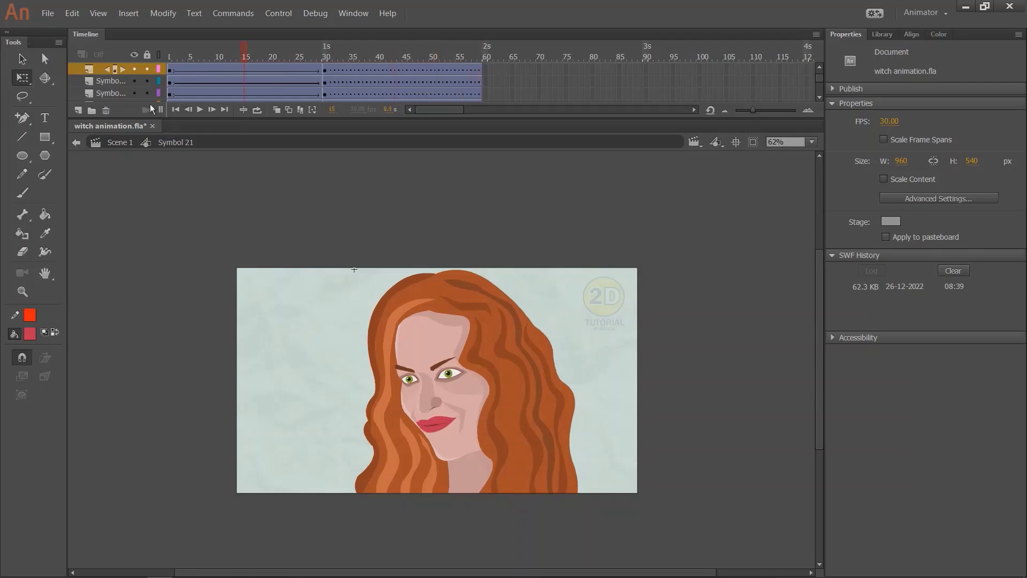
{"action": "left_click", "coordinate": [113, 142]}
{"action": "left_click", "coordinate": [211, 91]}
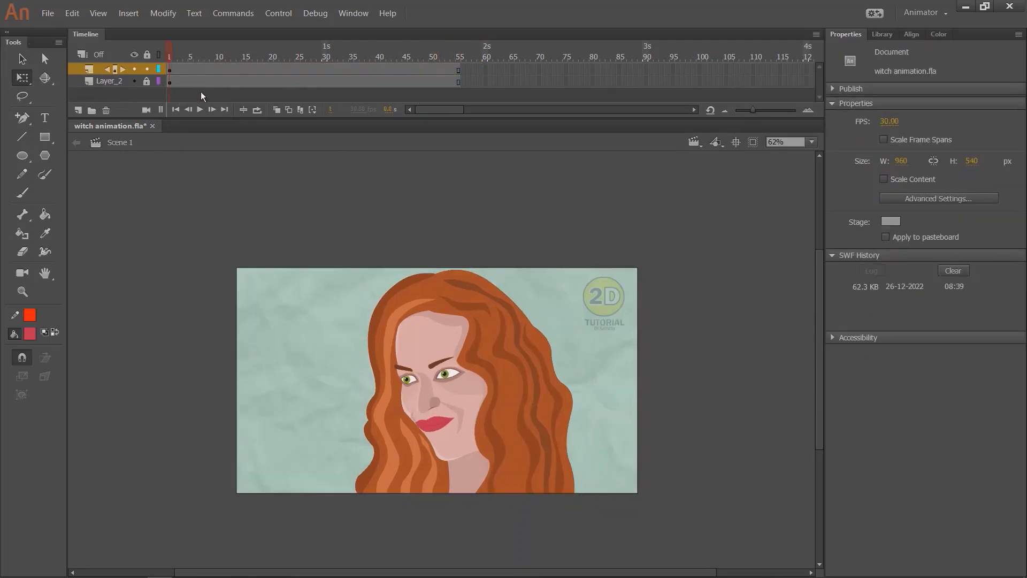
Play the main timeline, test it as a maximized SWF movie, then close the preview.
{"action": "key", "text": "Return"}
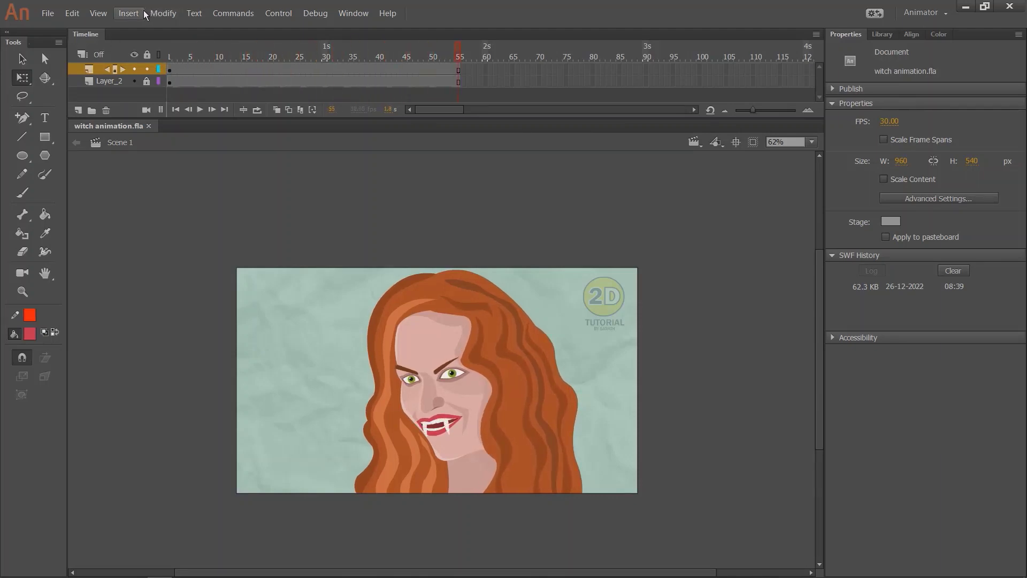
{"action": "key", "text": "ctrl+Return"}
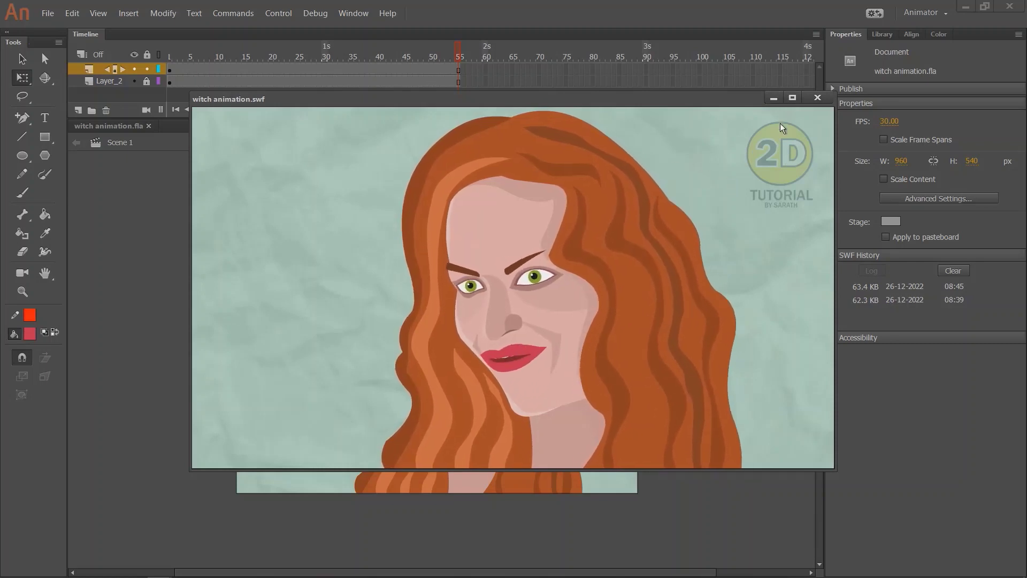
{"action": "left_click", "coordinate": [792, 96]}
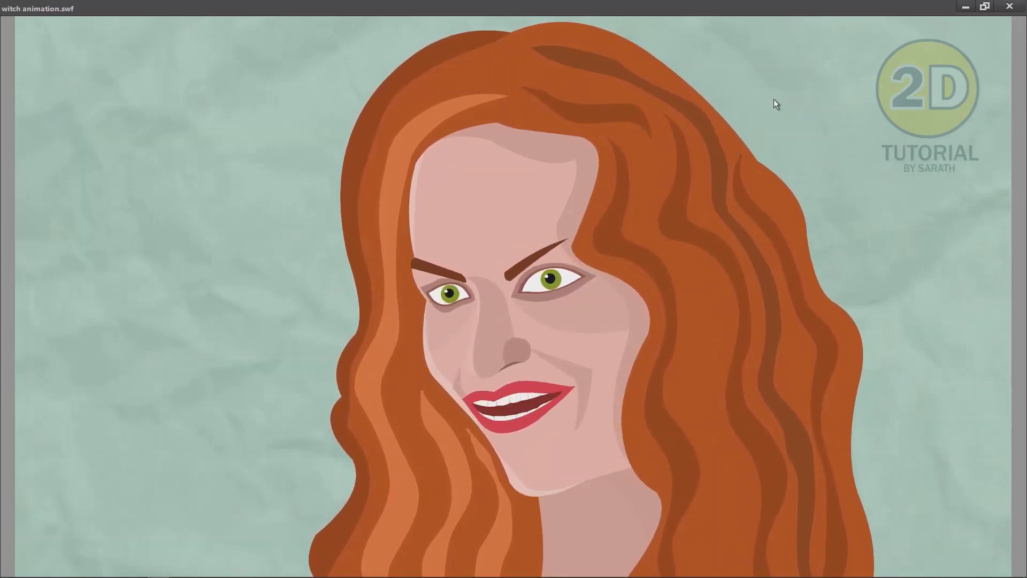
{"action": "left_click", "coordinate": [1009, 7]}
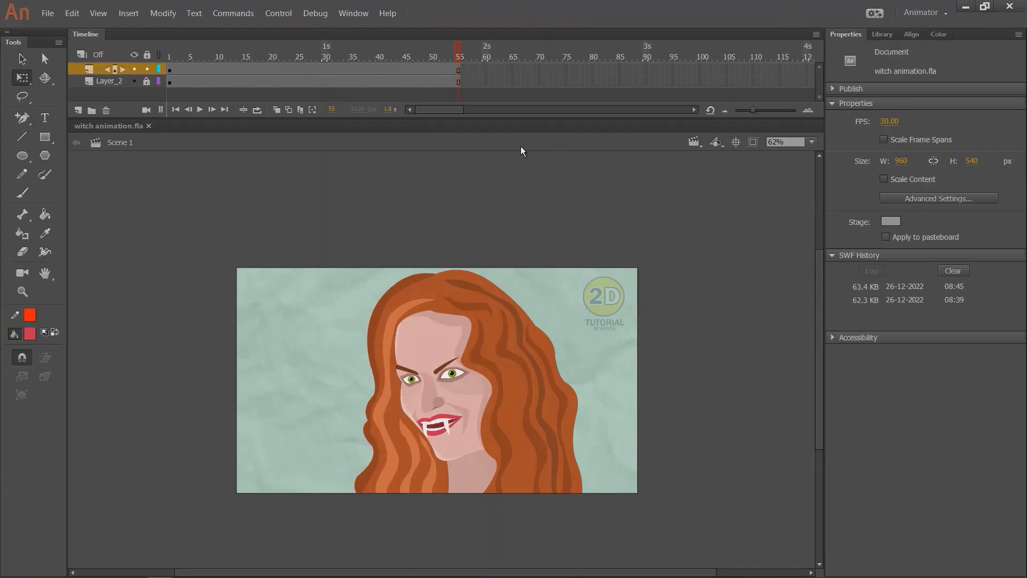
Inside the face symbol, insert keyframes at frame 50 on all three layers.
{"action": "key", "text": "v"}
{"action": "double_click", "coordinate": [550, 236]}
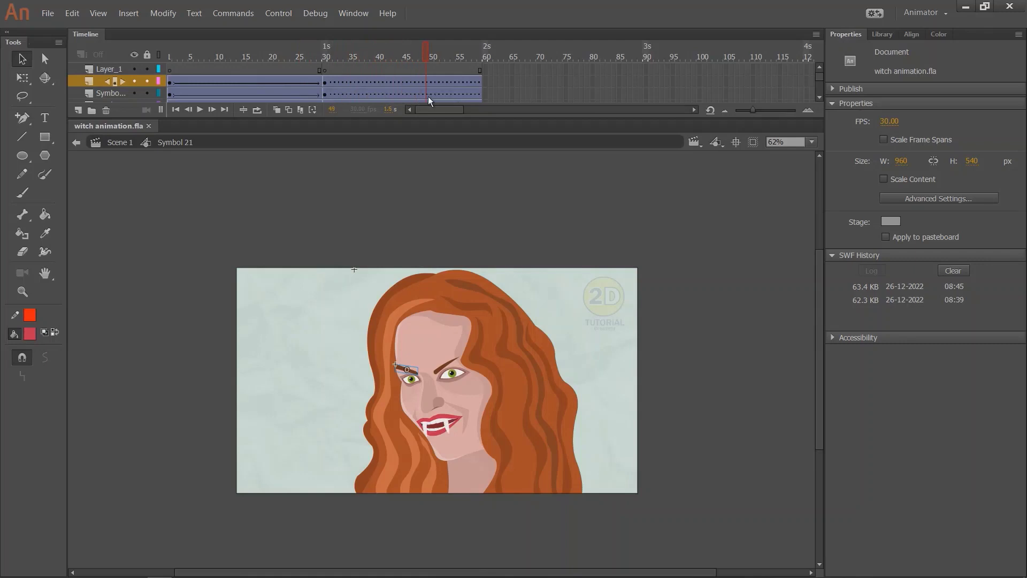
{"action": "left_click", "coordinate": [432, 66]}
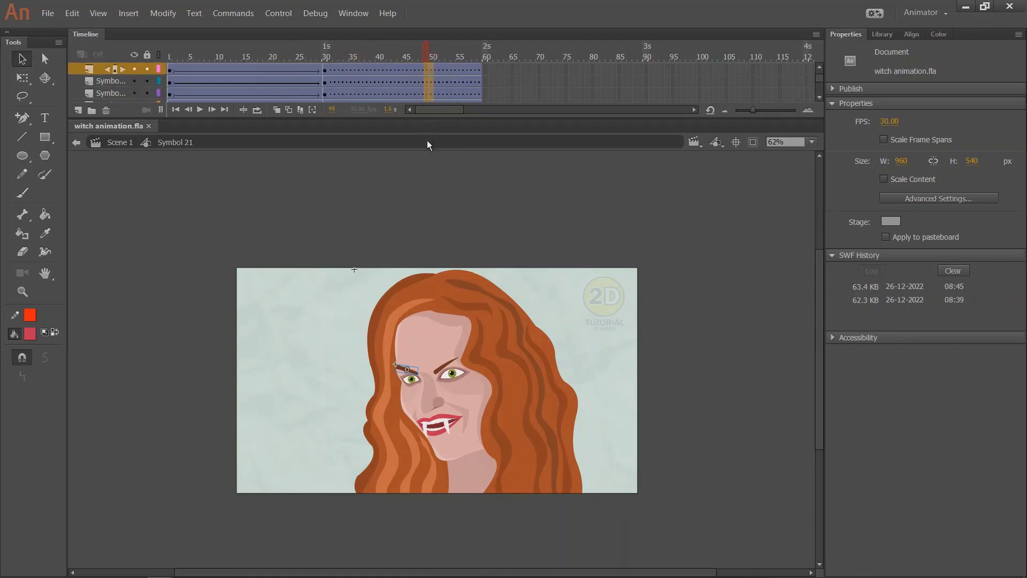
{"action": "key", "text": "F6"}
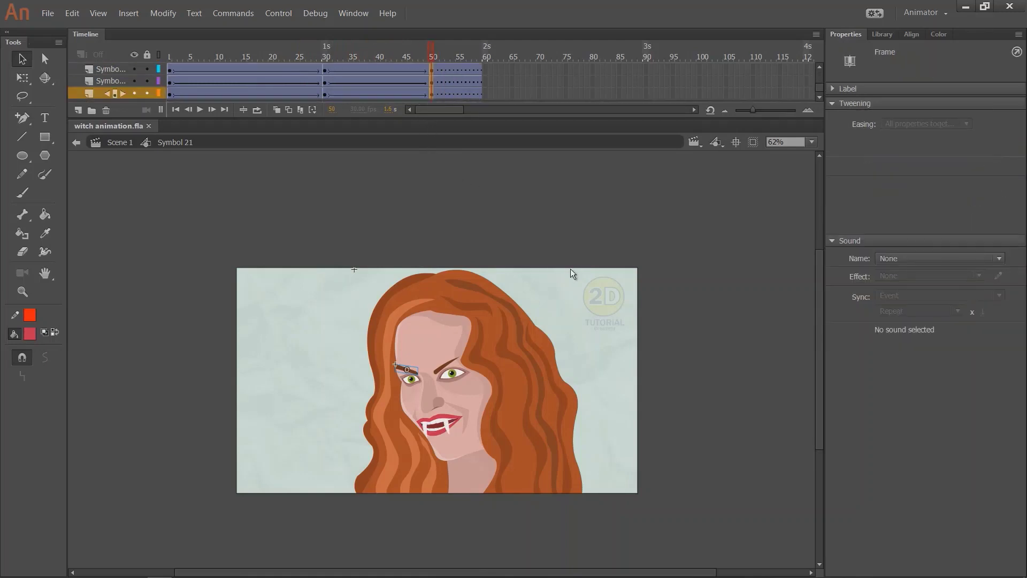
{"action": "key", "text": "ctrl+equal"}
Nudge both eyebrows slightly lower in the frame-50 pose.
{"action": "left_click", "coordinate": [359, 331]}
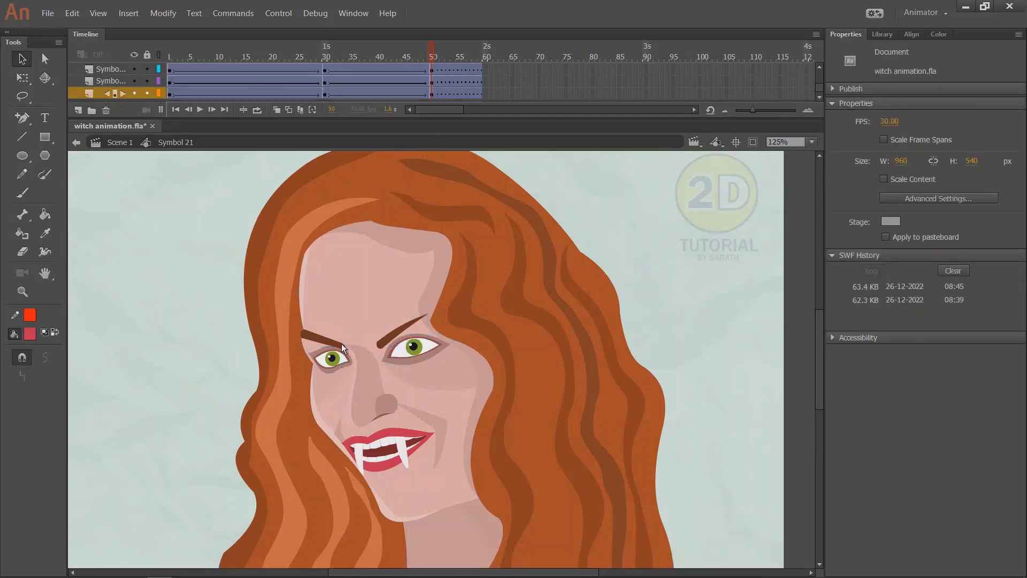
{"action": "left_click", "coordinate": [391, 341], "text": "shift"}
{"action": "key", "text": "ctrl+equal"}
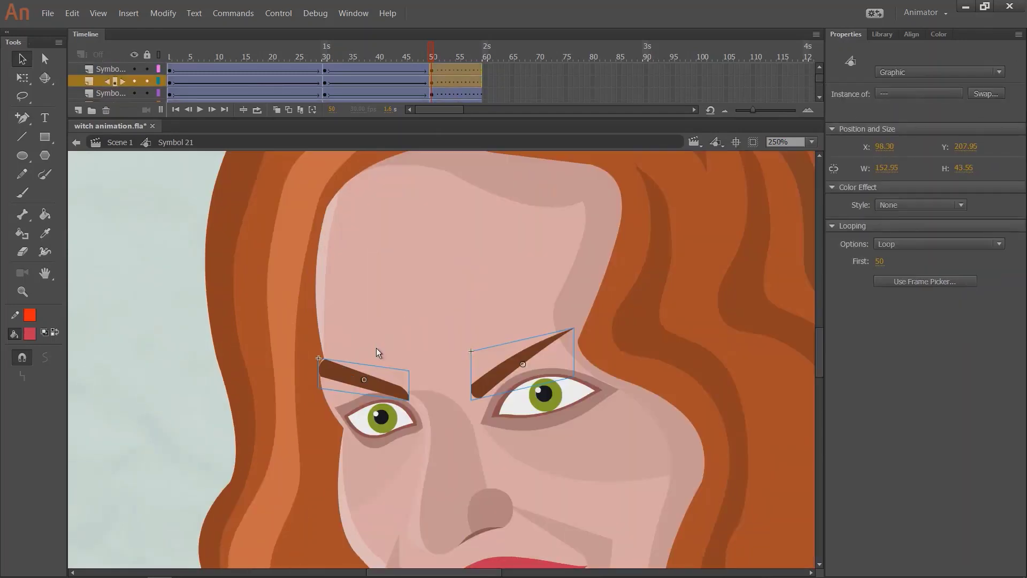
{"action": "key", "text": "Down"}
{"action": "key", "text": "Down"}
{"action": "scroll", "coordinate": [142, 235], "scroll_direction": "down", "scroll_amount": 2}
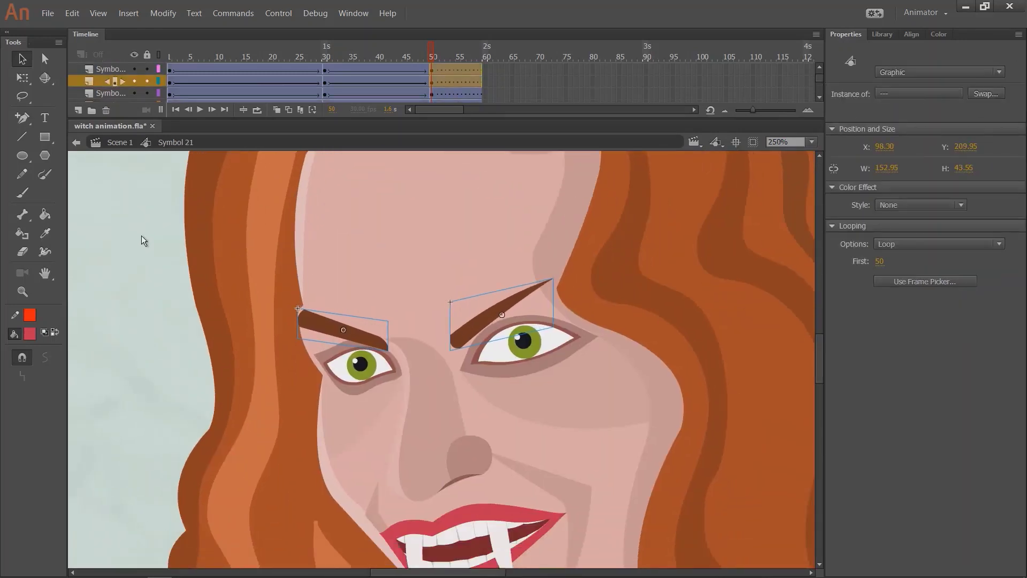
{"action": "scroll", "coordinate": [387, 337], "scroll_direction": "down", "scroll_amount": 2}
Select both eyes, the nose and the mouth, then scrub to review the pose.
{"action": "left_click", "coordinate": [368, 342], "text": "shift"}
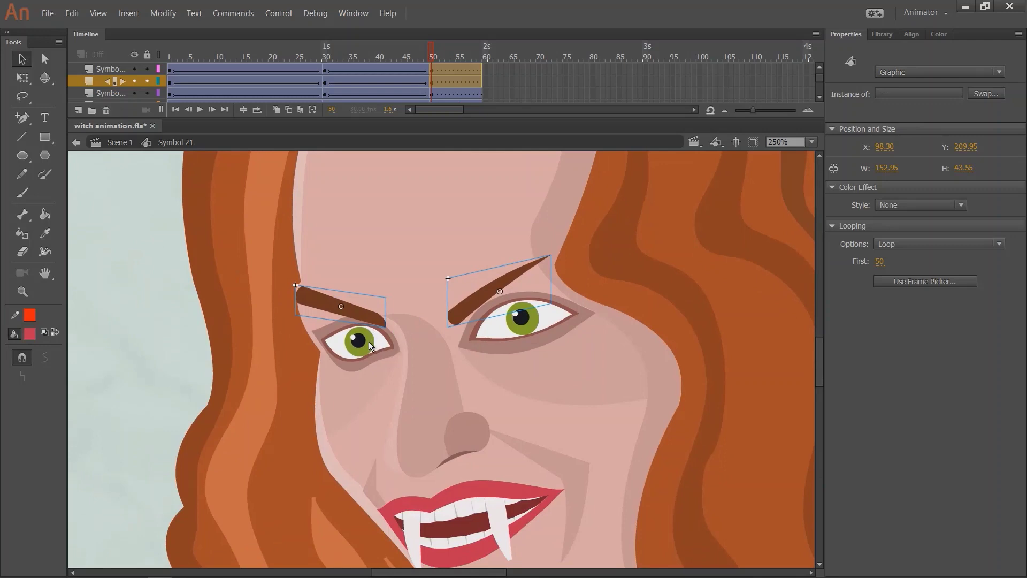
{"action": "left_click", "coordinate": [522, 333], "text": "shift"}
{"action": "left_click", "coordinate": [472, 450], "text": "shift"}
{"action": "left_click", "coordinate": [498, 498], "text": "shift"}
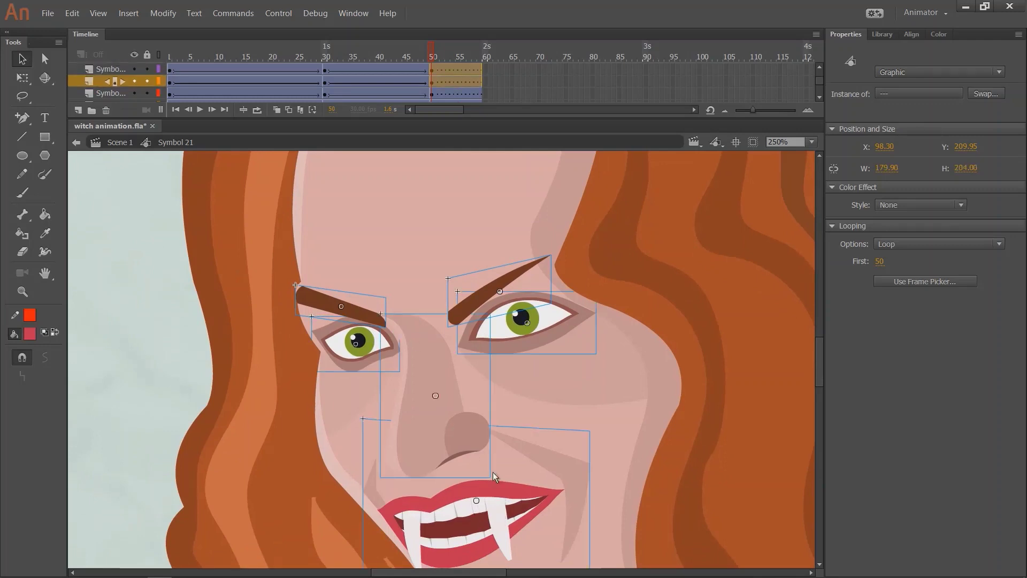
{"action": "key", "text": "ctrl+minus"}
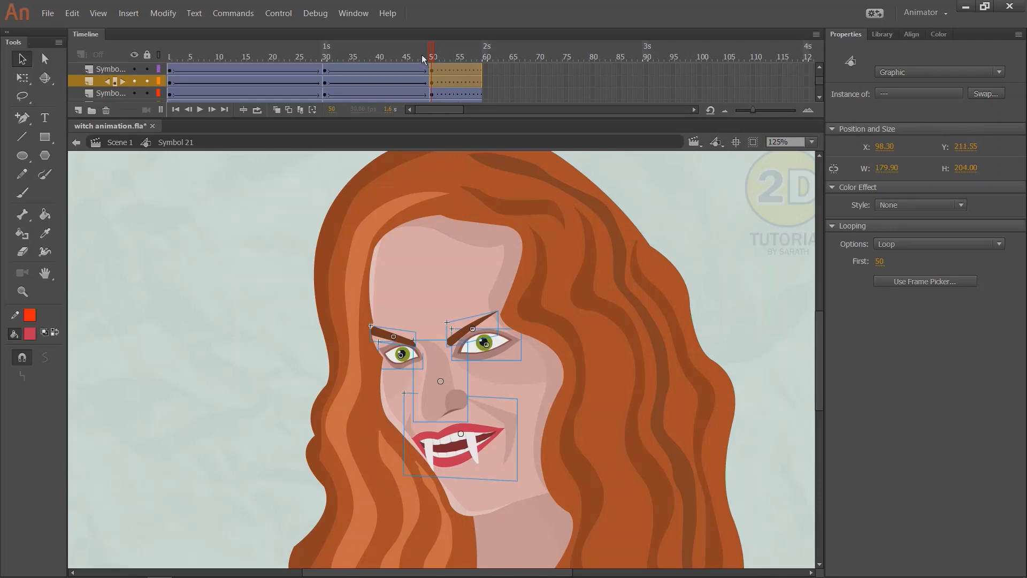
{"action": "mouse_move", "coordinate": [423, 58]}
{"action": "left_mouse_down"}
{"action": "mouse_move", "coordinate": [433, 107]}
{"action": "mouse_move", "coordinate": [517, 120]}
{"action": "left_mouse_up"}
Save the file and play the face symbol's animation from frame 1.
{"action": "key", "text": "ctrl+s"}
{"action": "left_click_drag", "start_coordinate": [387, 62], "coordinate": [169, 58]}
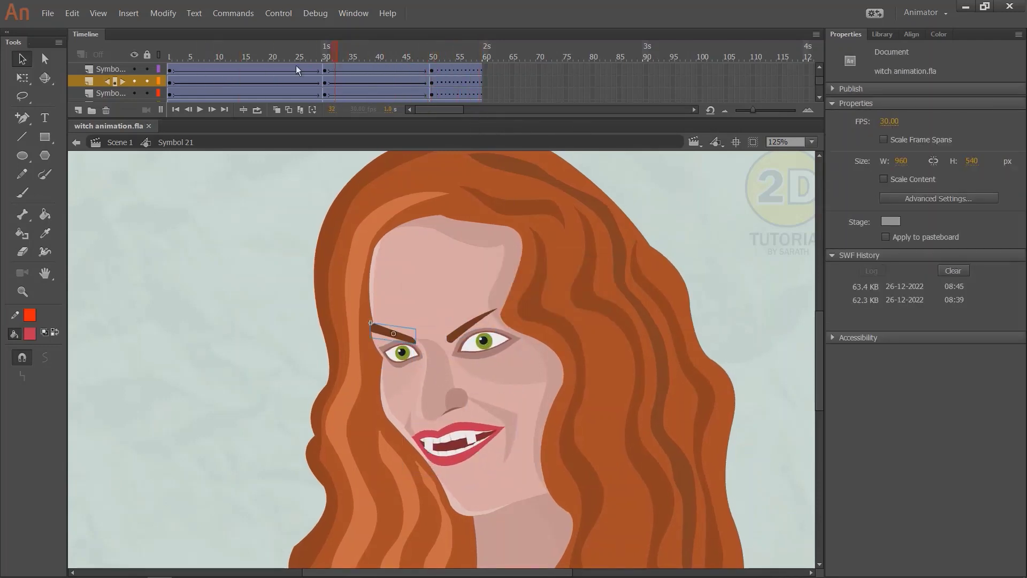
{"action": "key", "text": "ctrl+minus"}
{"action": "key", "text": "Return"}
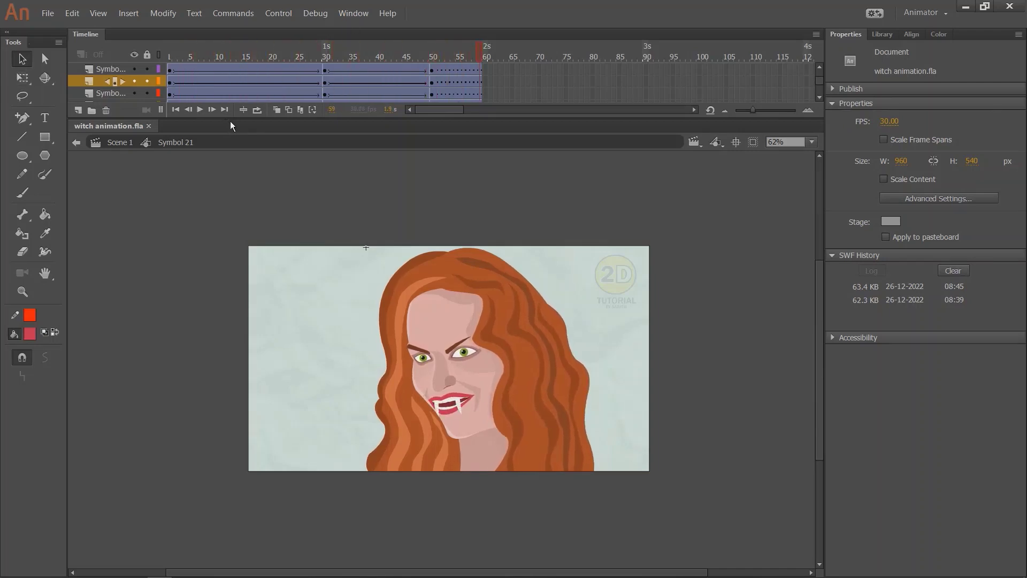
Return to Scene 1, play its timeline and test the movie as SWF.
{"action": "left_click", "coordinate": [111, 140]}
{"action": "key", "text": "Return"}
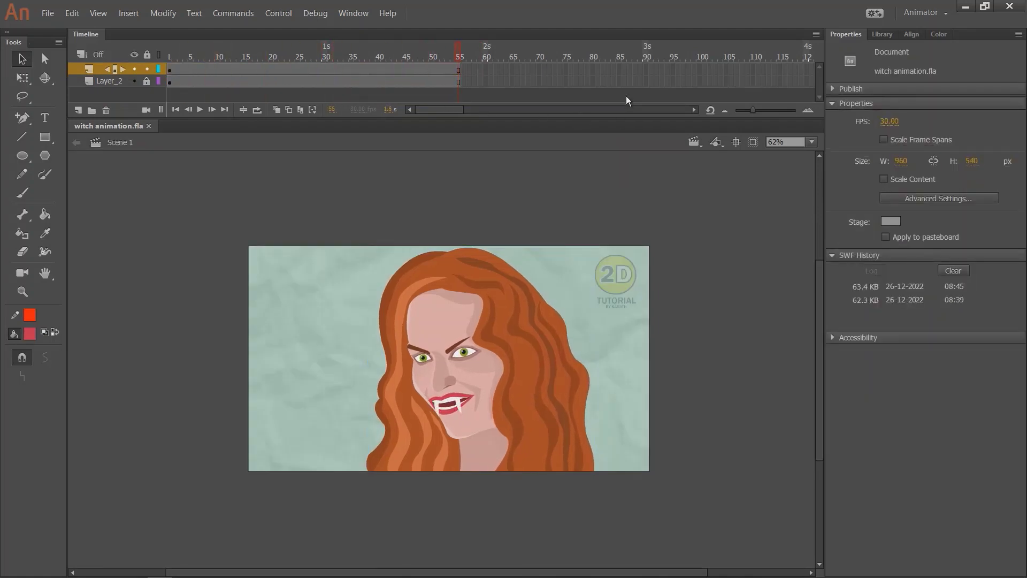
{"action": "key", "text": "ctrl+Return"}
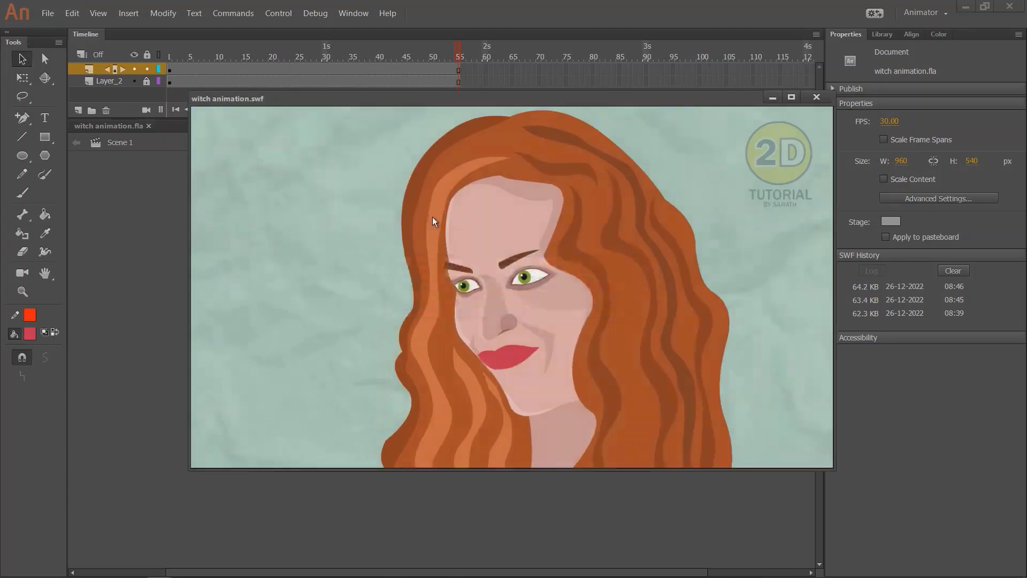